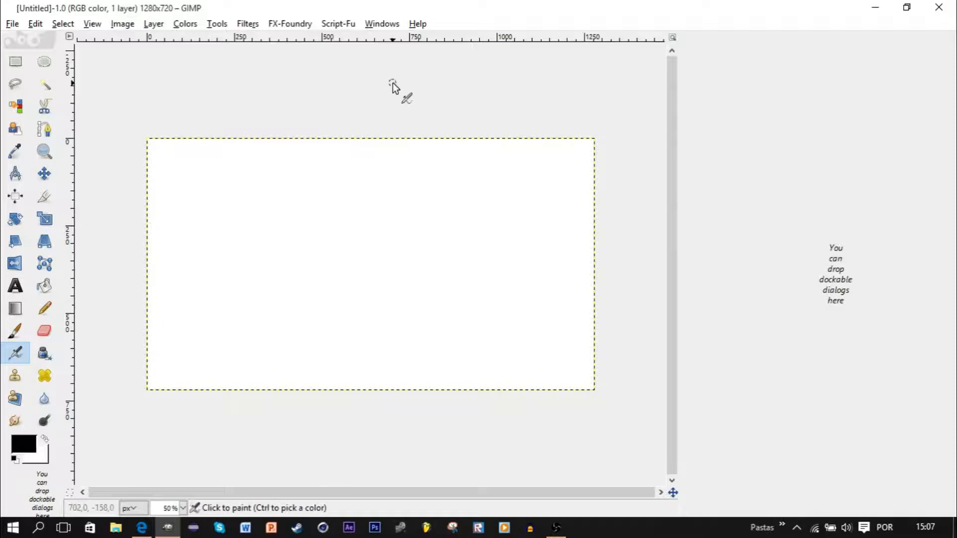
- Add the Tool Options and Layers dialogs to the empty dock beside the canvas
click(382, 24)
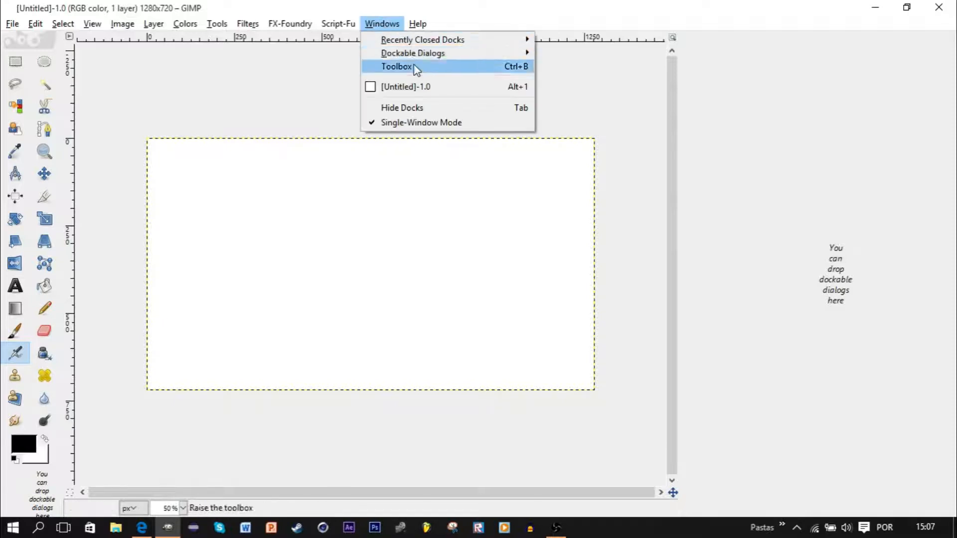
mouse_move(437, 60)
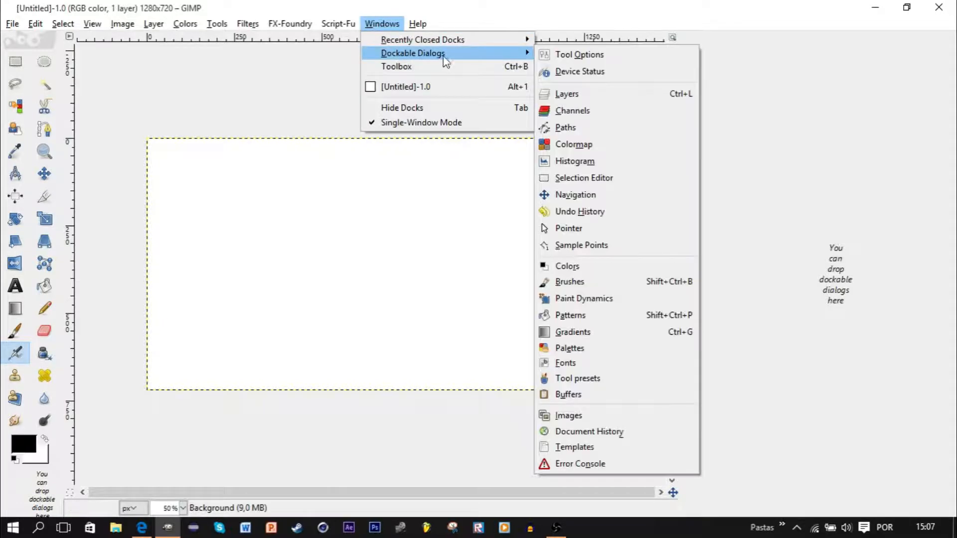
click(553, 54)
click(394, 25)
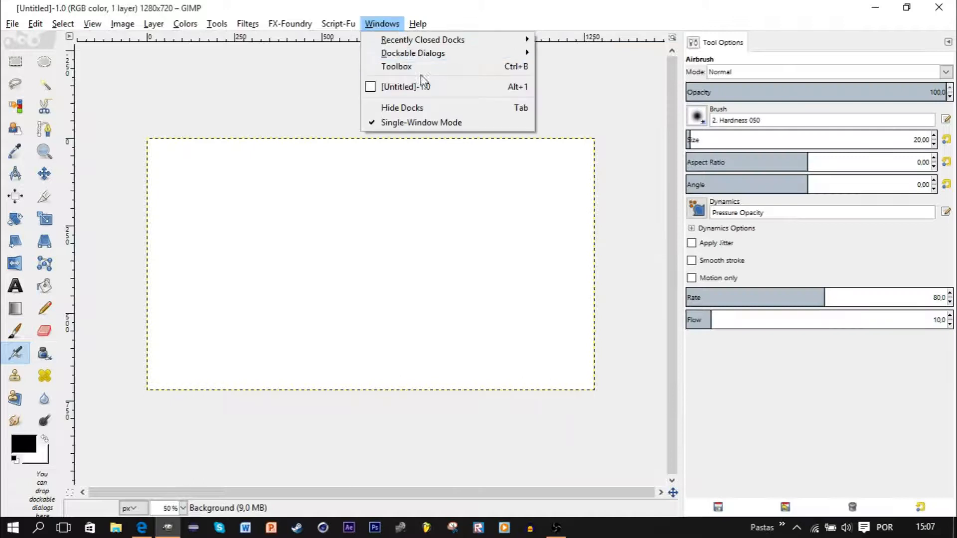
mouse_move(438, 60)
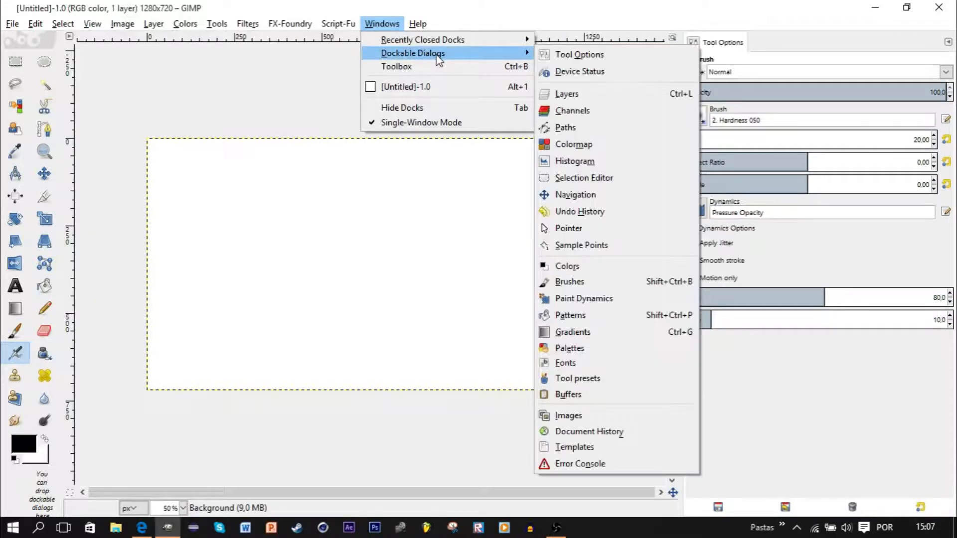
click(598, 94)
click(394, 24)
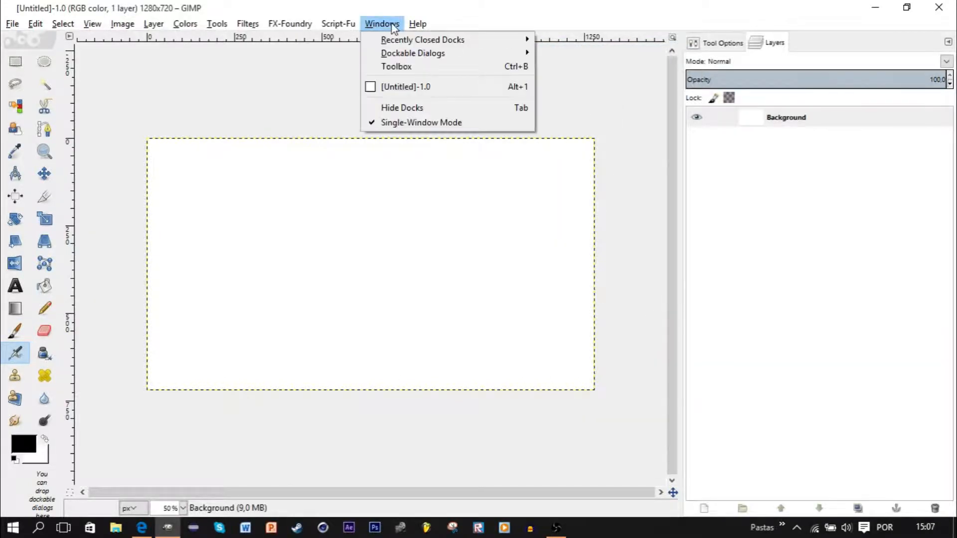
mouse_move(408, 58)
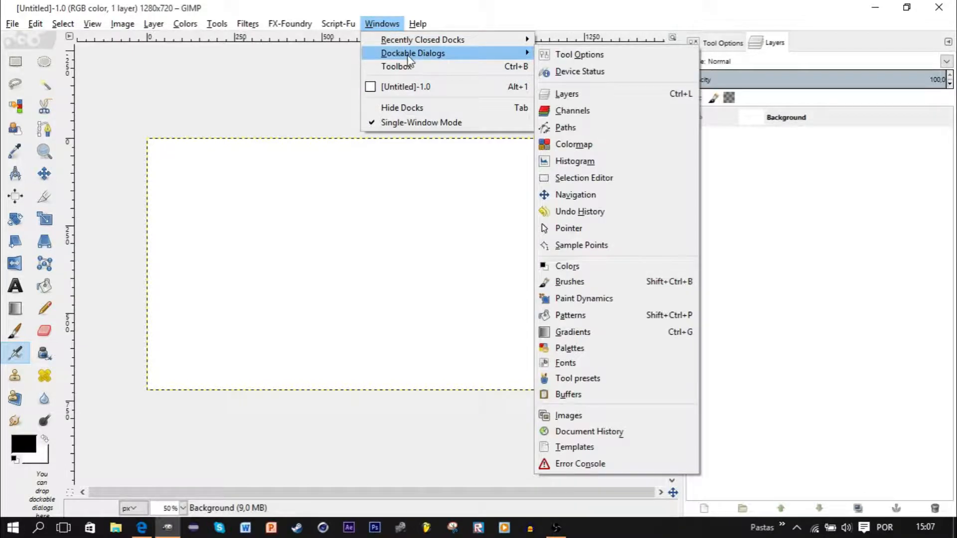
click(280, 105)
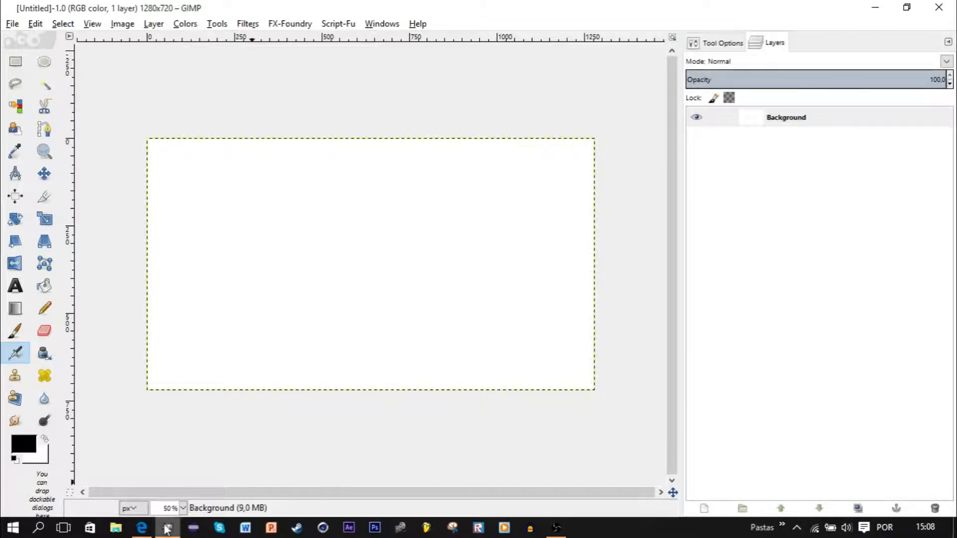
- Switch to the web browser and search Google Images for "grunge backgrounds"
click(142, 527)
click(332, 288)
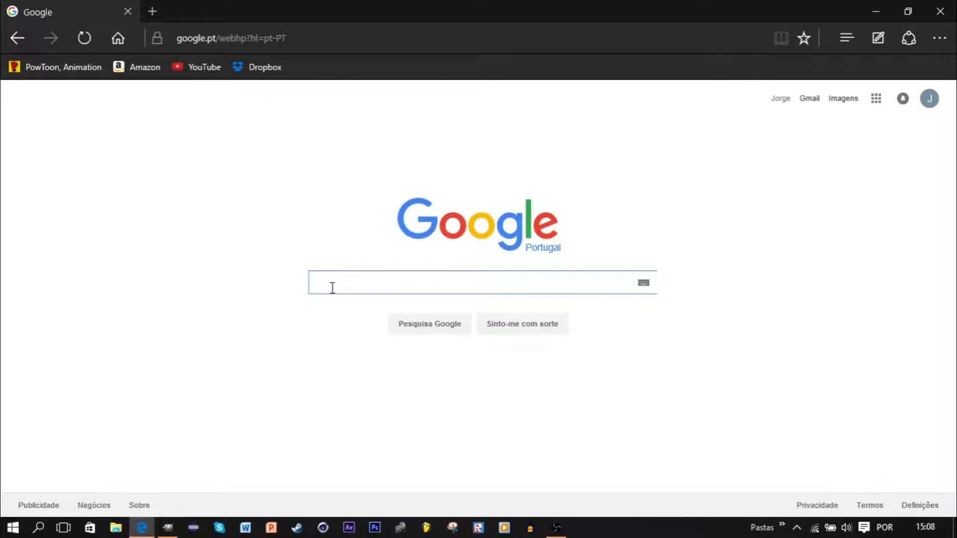
text(grunge )
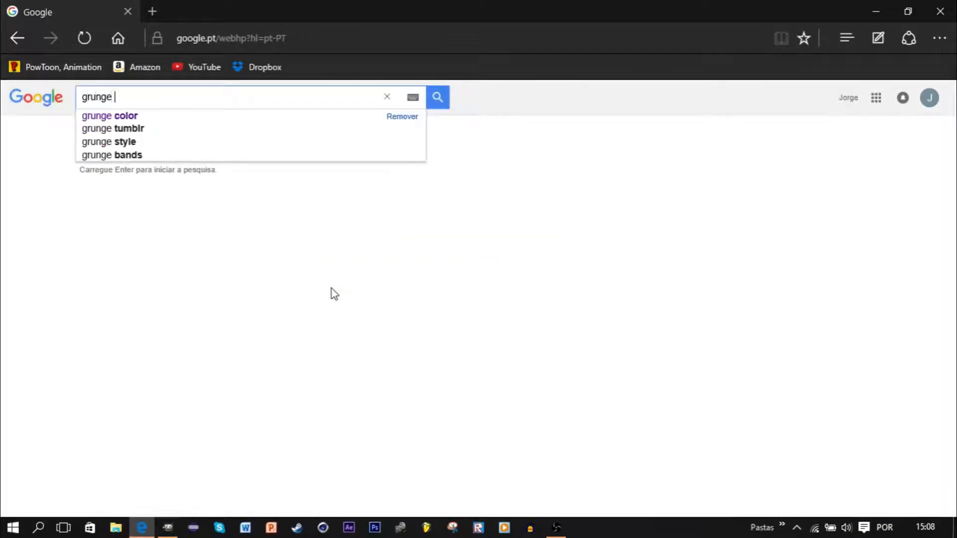
text(backgrounds)
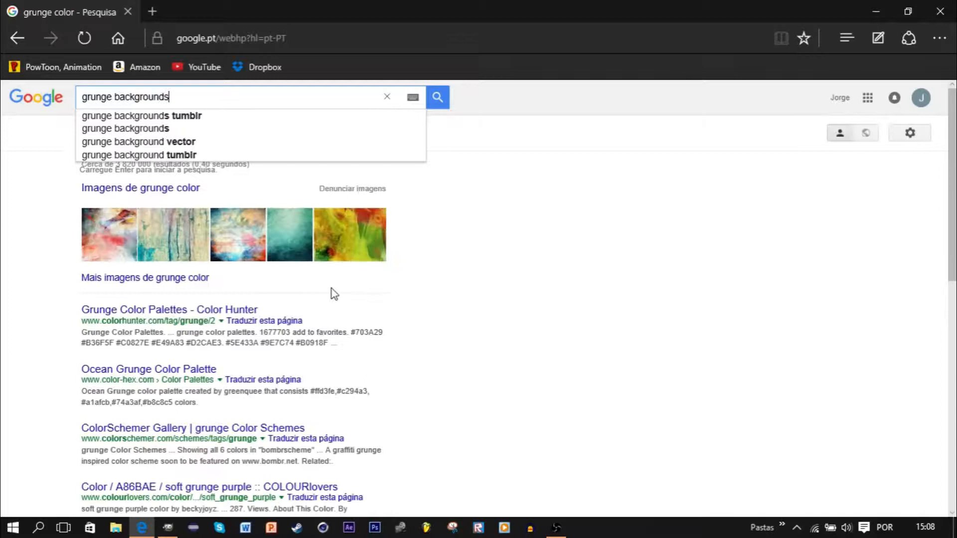
key(Return)
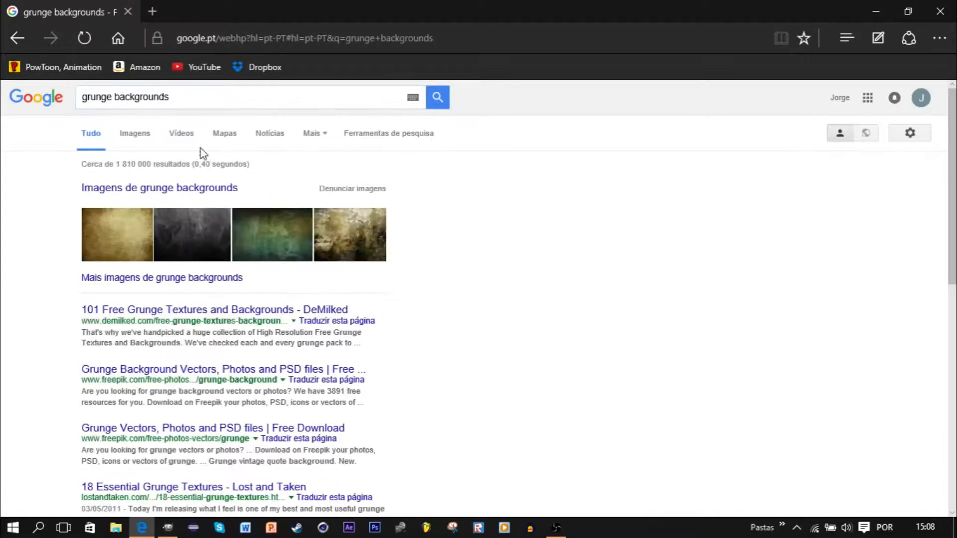
click(142, 142)
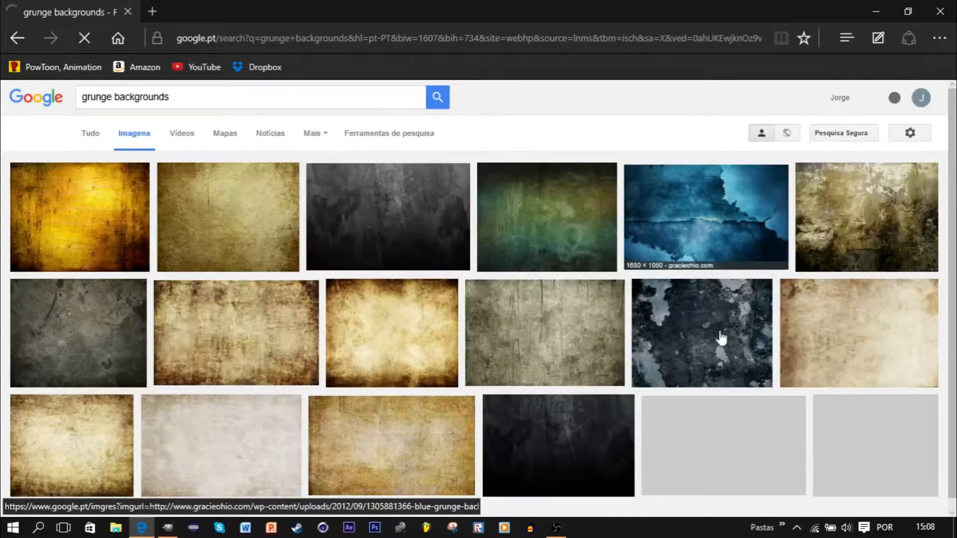
- Refine the image search to "grunge backgrounds hd"
scroll(424, 352, down, 6)
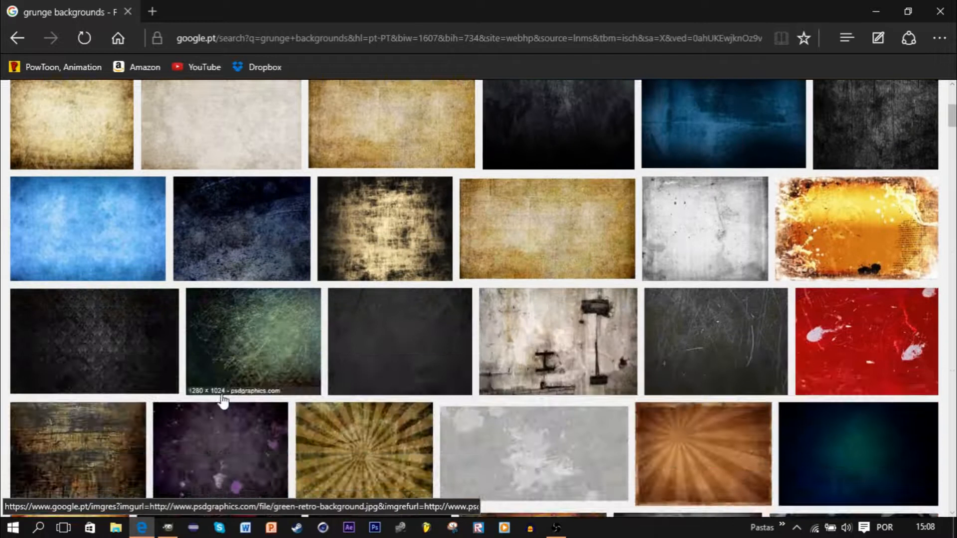
scroll(424, 351, up, 6)
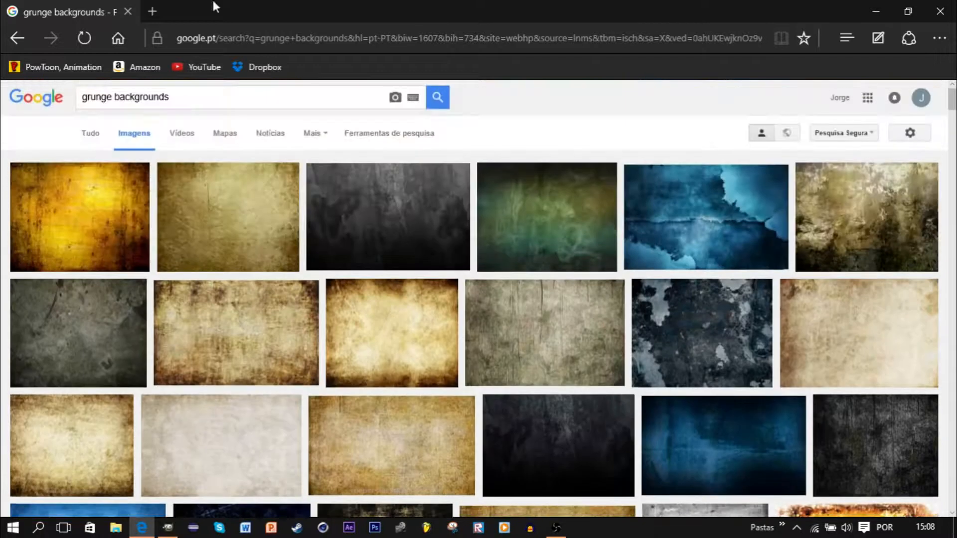
click(212, 92)
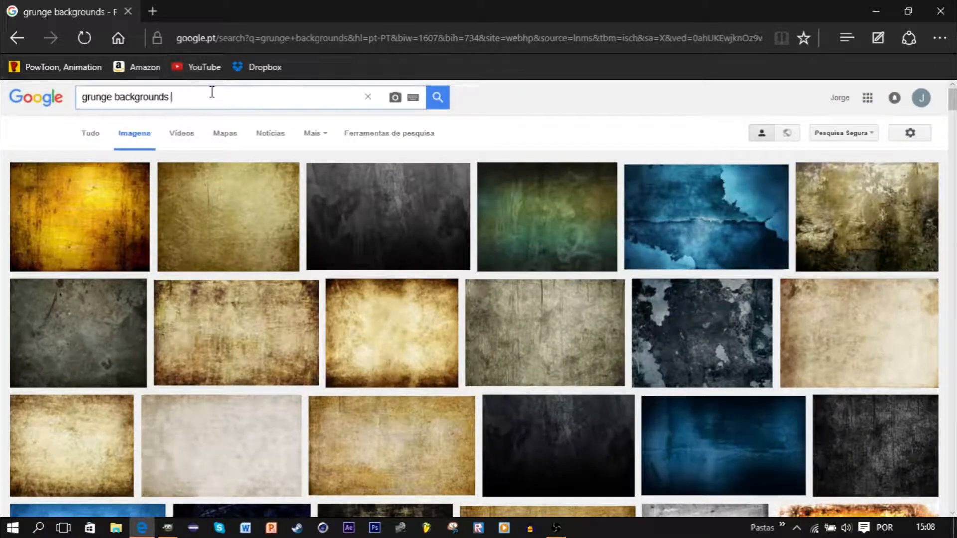
text(hd)
key(Return)
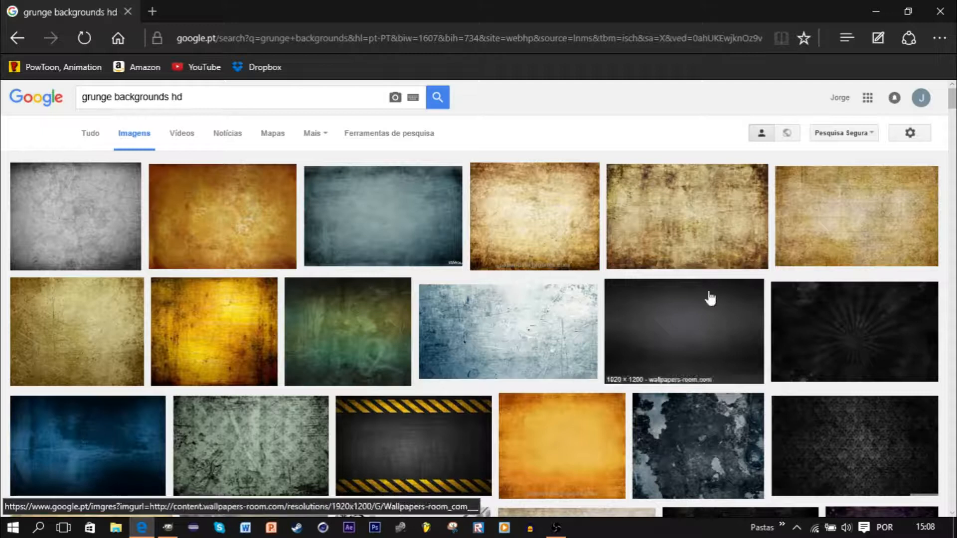
- Find the dark "Free Grunge Watercolor Stock Background" image in the results, open its preview and copy it
scroll(474, 395, down, 5)
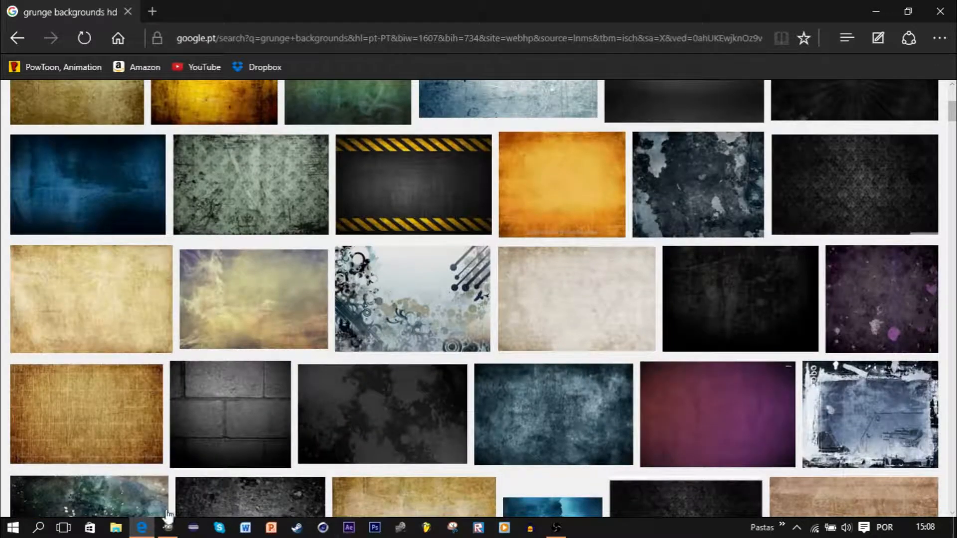
click(167, 530)
click(167, 529)
scroll(251, 391, down, 6)
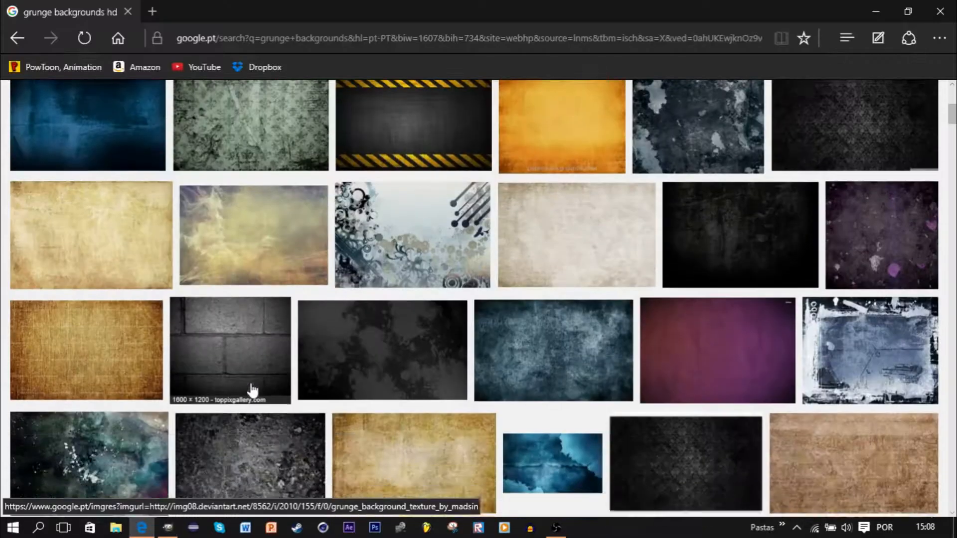
scroll(118, 431, up, 4)
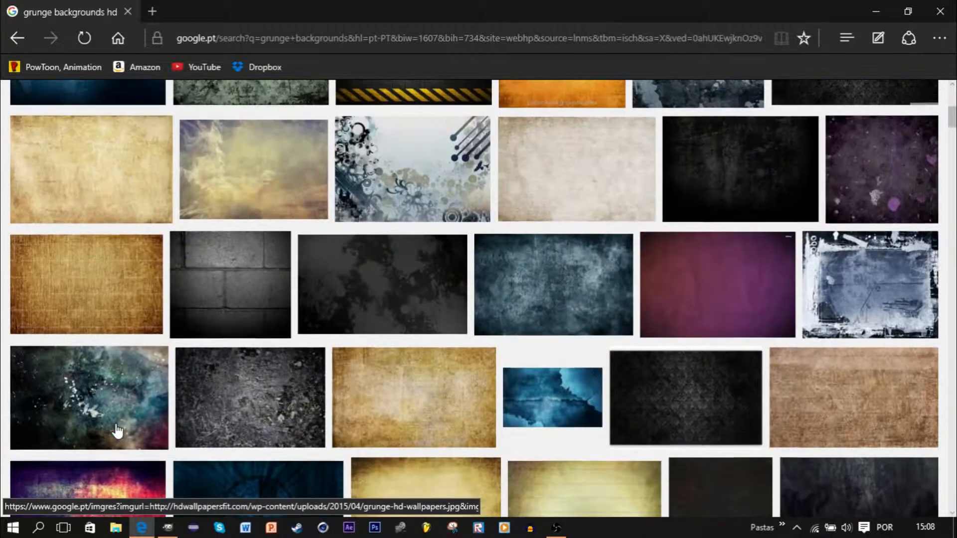
scroll(116, 423, down, 5)
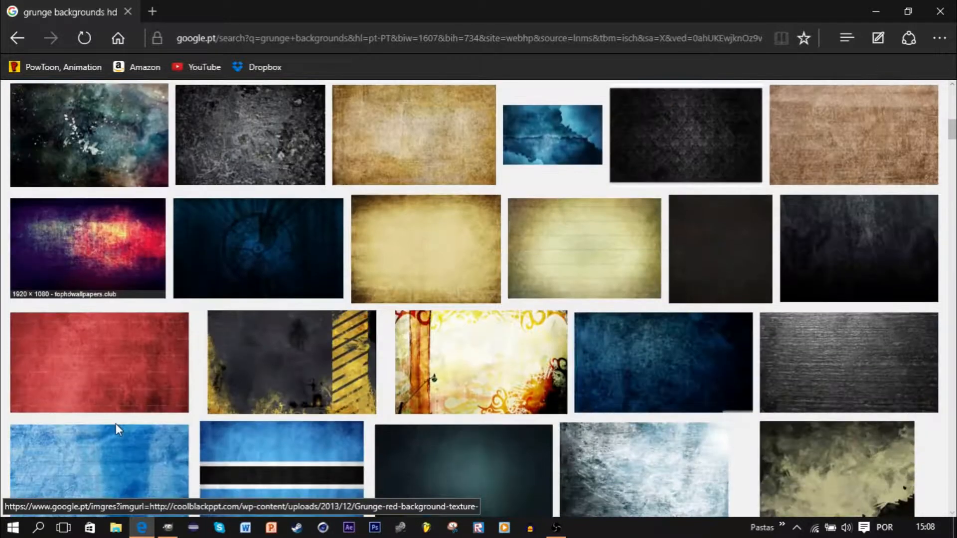
click(812, 261)
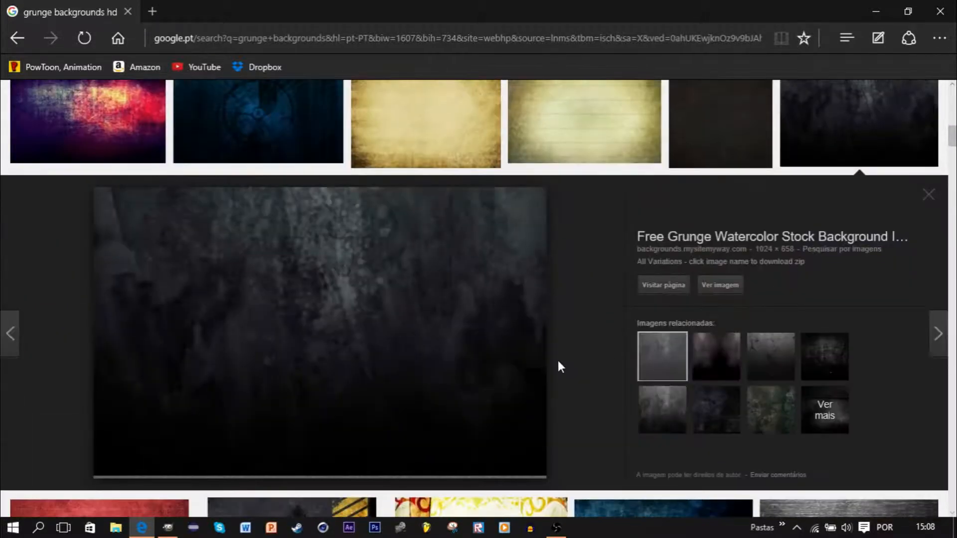
right_click(400, 356)
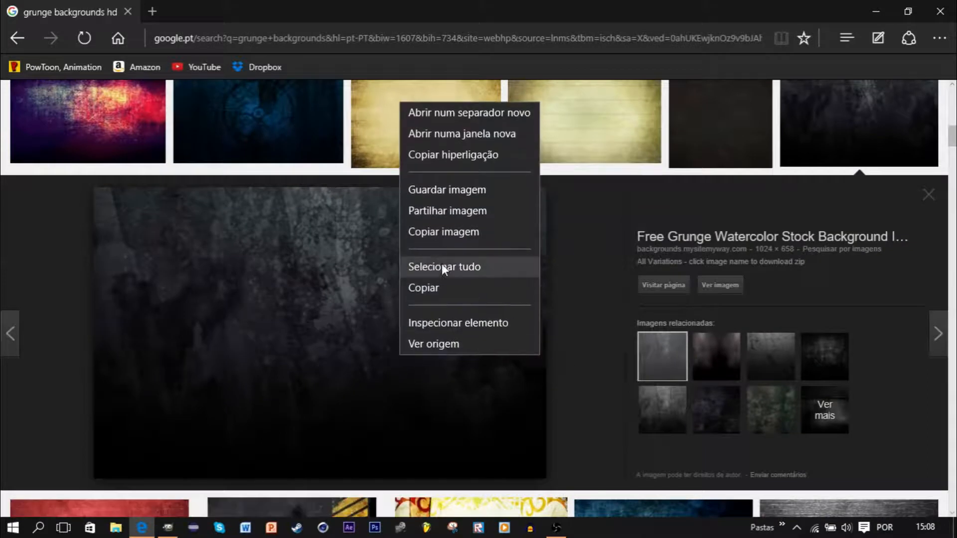
click(436, 288)
- Switch to GIMP, paste the copied grunge image and turn the floating selection into a new layer
click(167, 528)
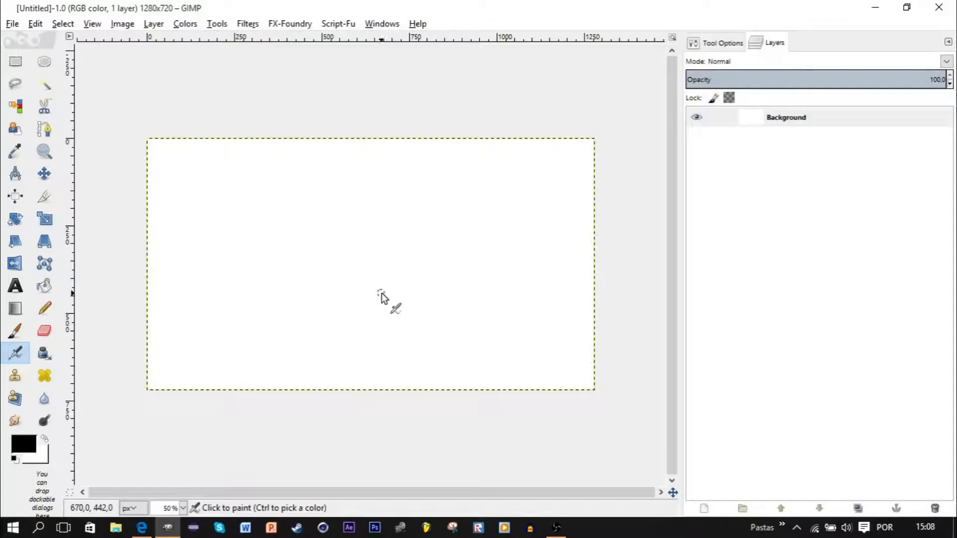
key(ctrl+v)
right_click(792, 123)
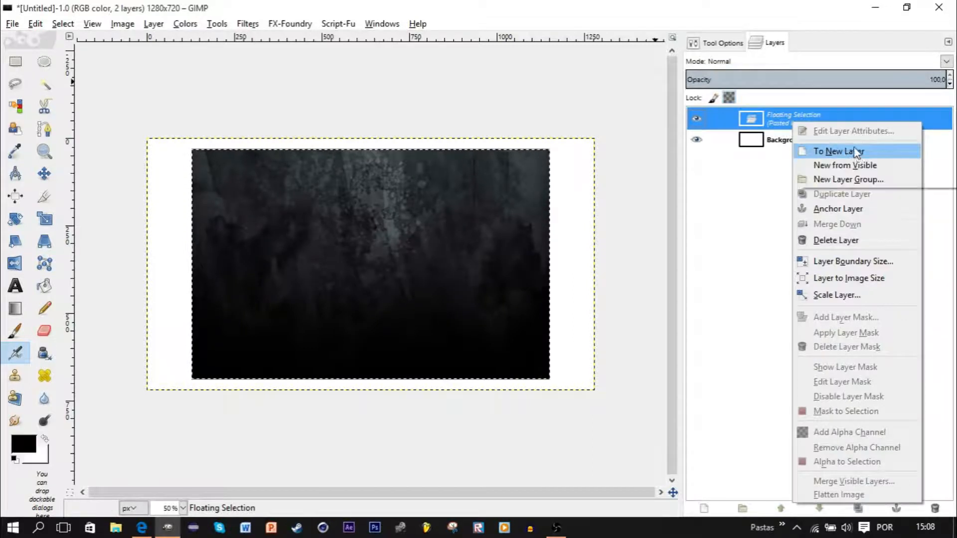
click(801, 116)
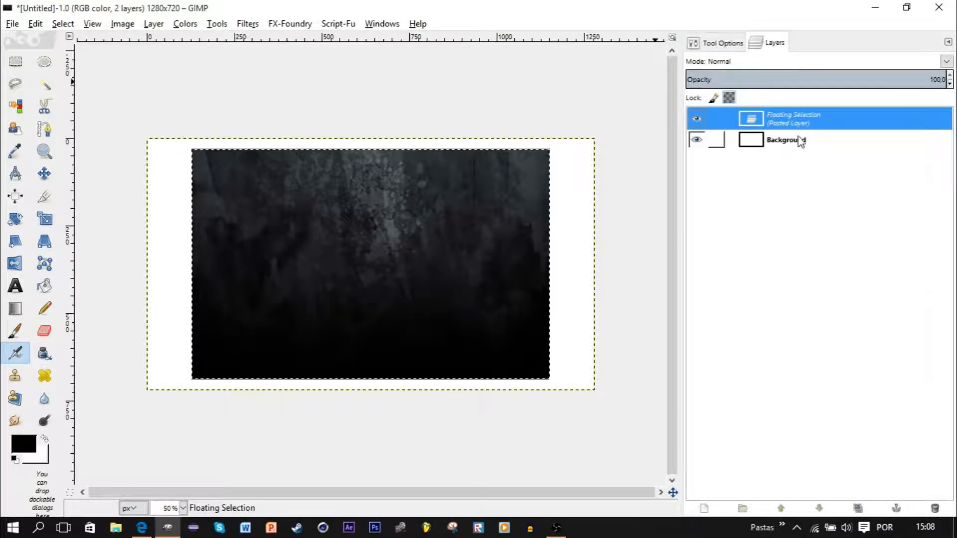
right_click(803, 125)
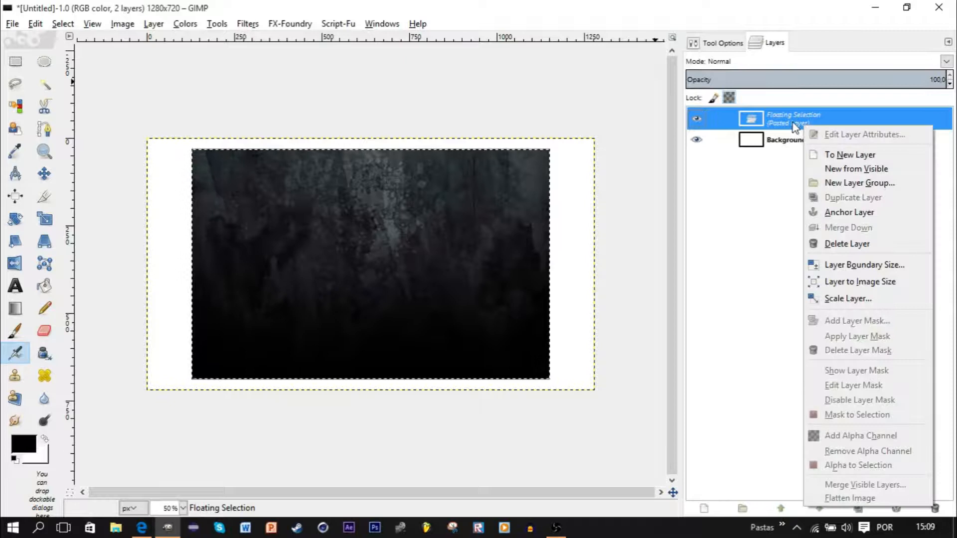
click(842, 155)
- Scale the pasted grunge layer up proportionally from opposite corners until it covers the whole canvas
click(44, 220)
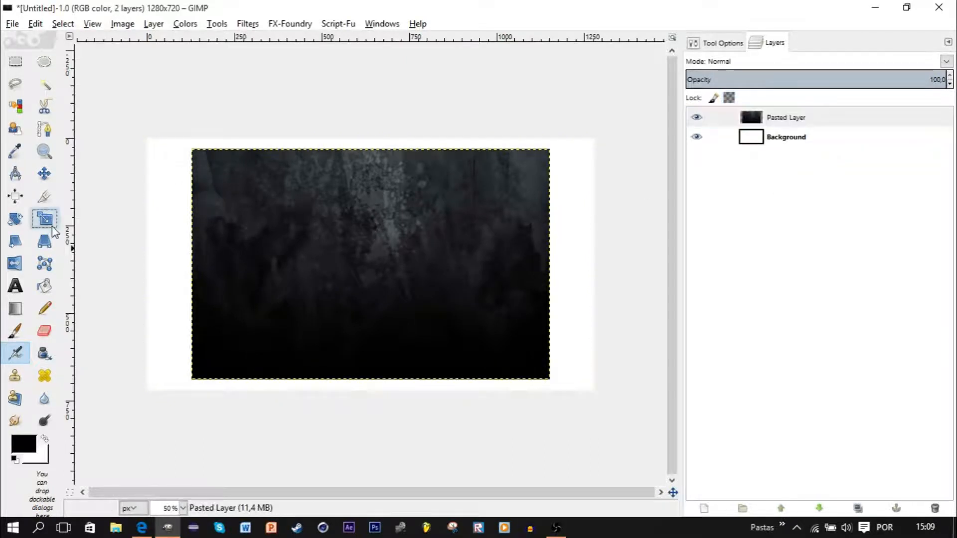
click(399, 242)
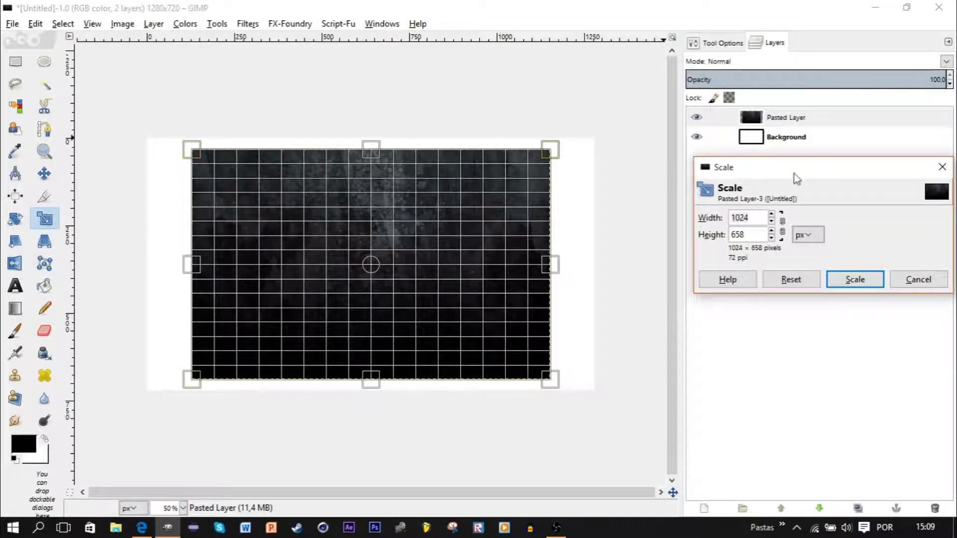
click(782, 225)
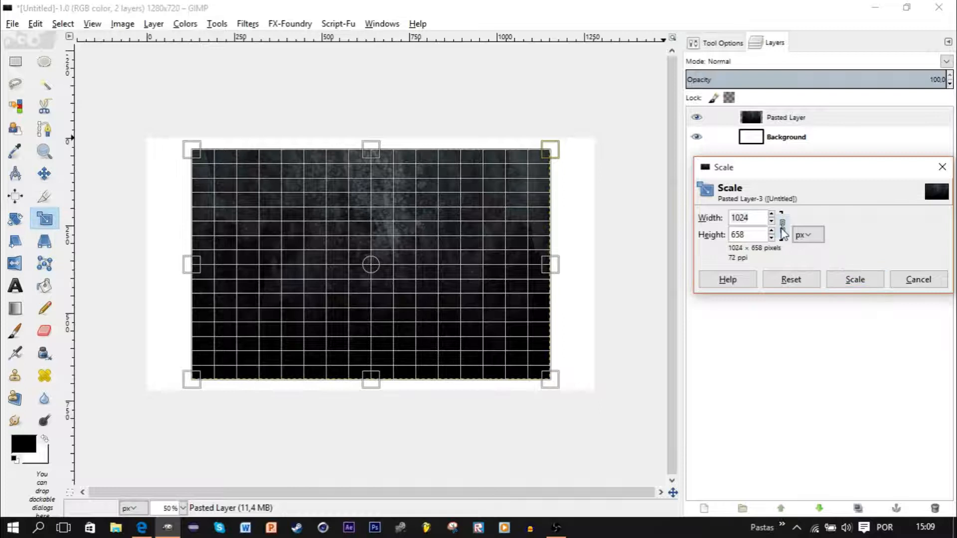
drag(550, 380, 598, 410)
drag(192, 146, 135, 112)
click(855, 279)
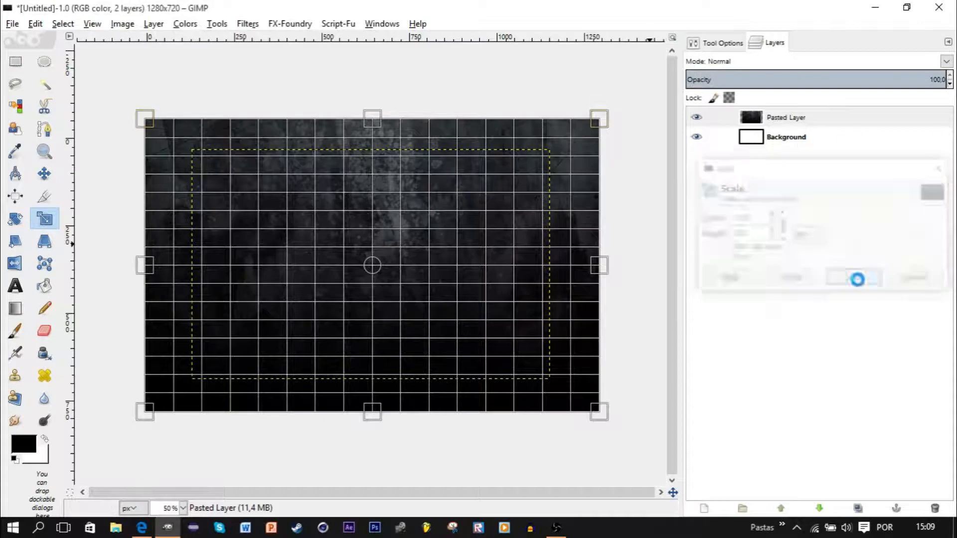
- Merge the pasted layer down into Background and fit the merged layer to the image size
click(798, 120)
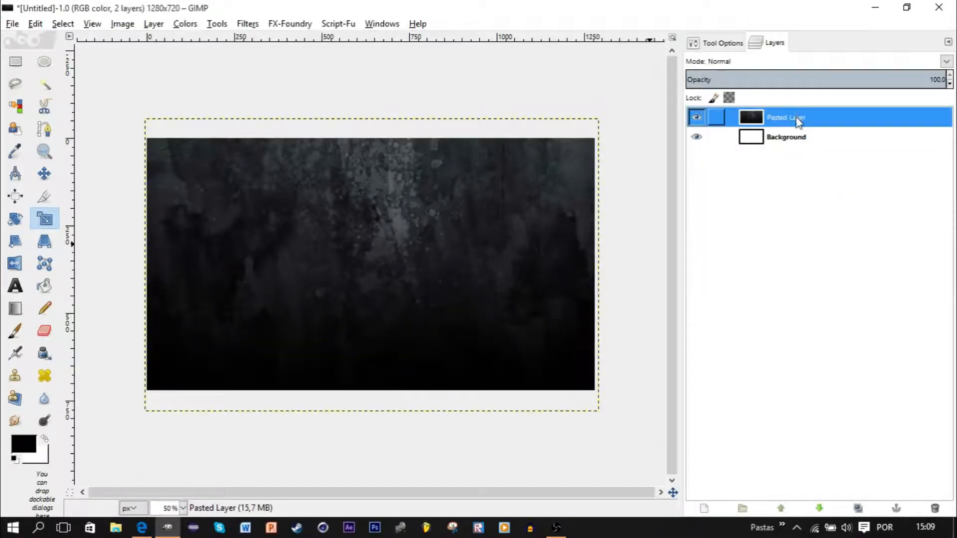
right_click(799, 118)
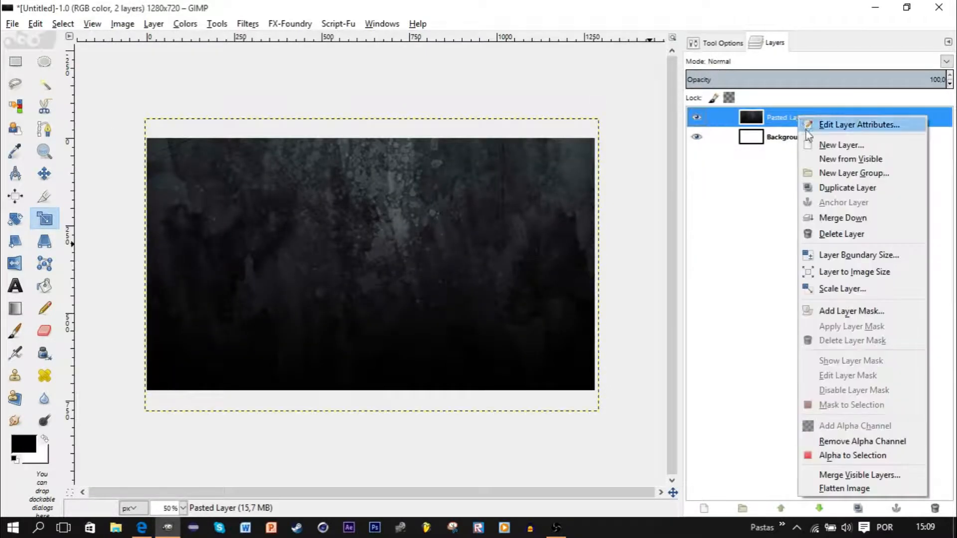
click(838, 220)
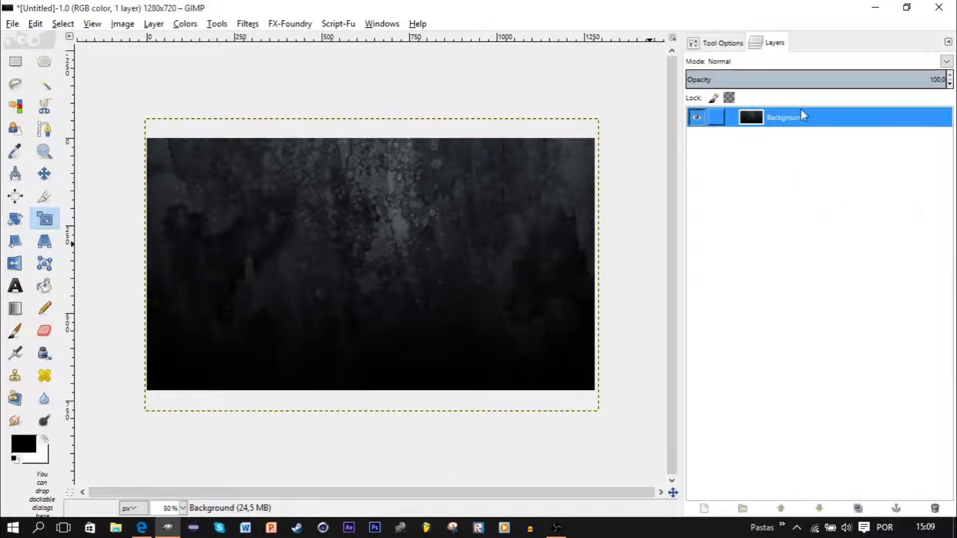
right_click(797, 120)
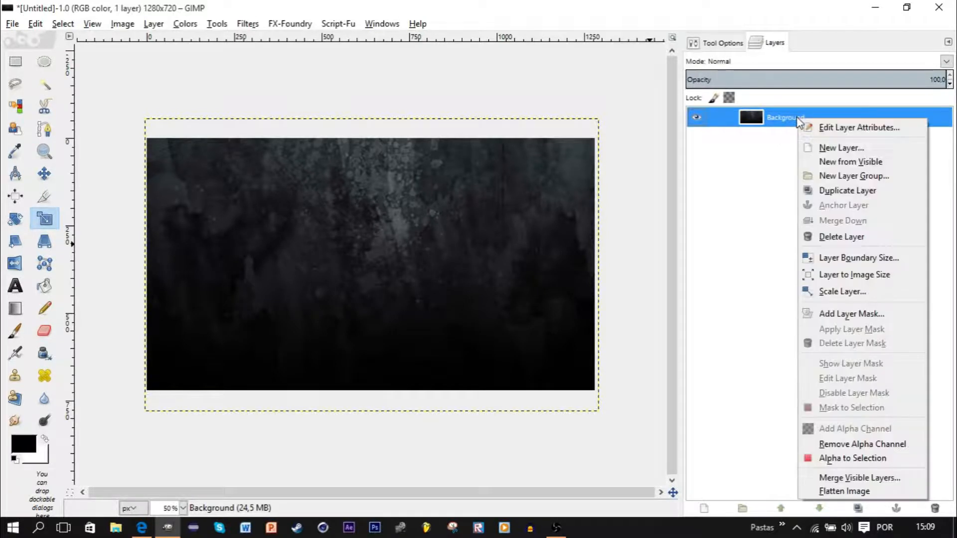
click(862, 274)
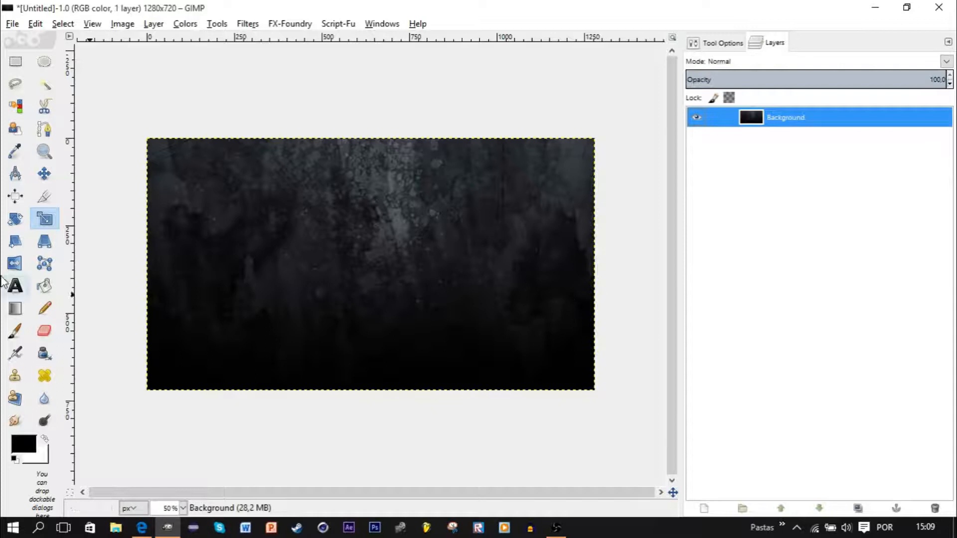
- Create a text box about 1040 × 698 px from the canvas's upper-left corner reading "How to make good thumbnails"
click(27, 283)
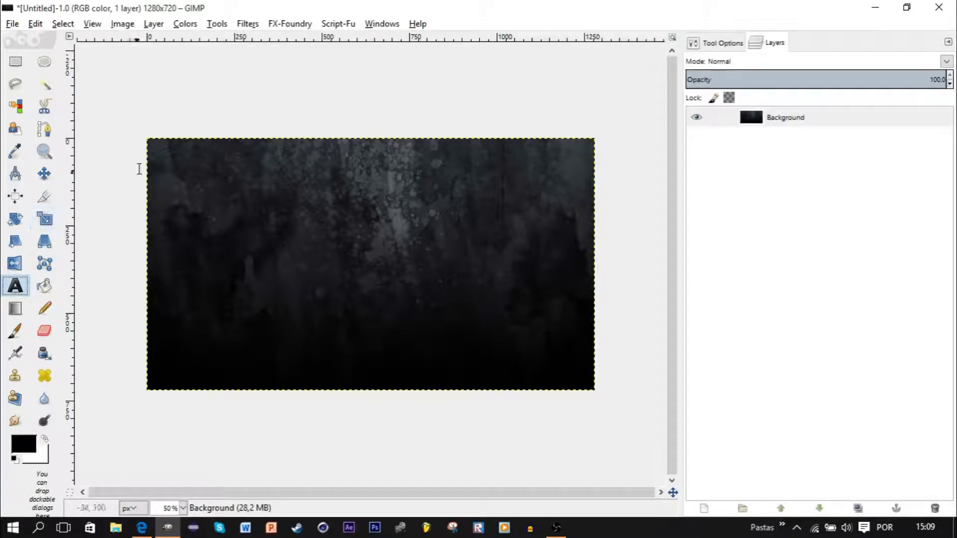
drag(150, 145, 515, 389)
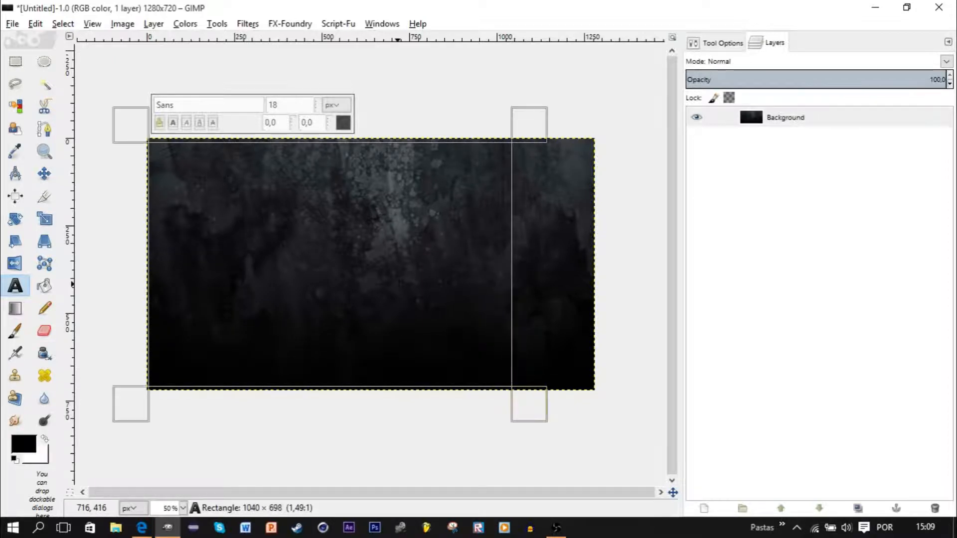
text(How to make good thumbnails)
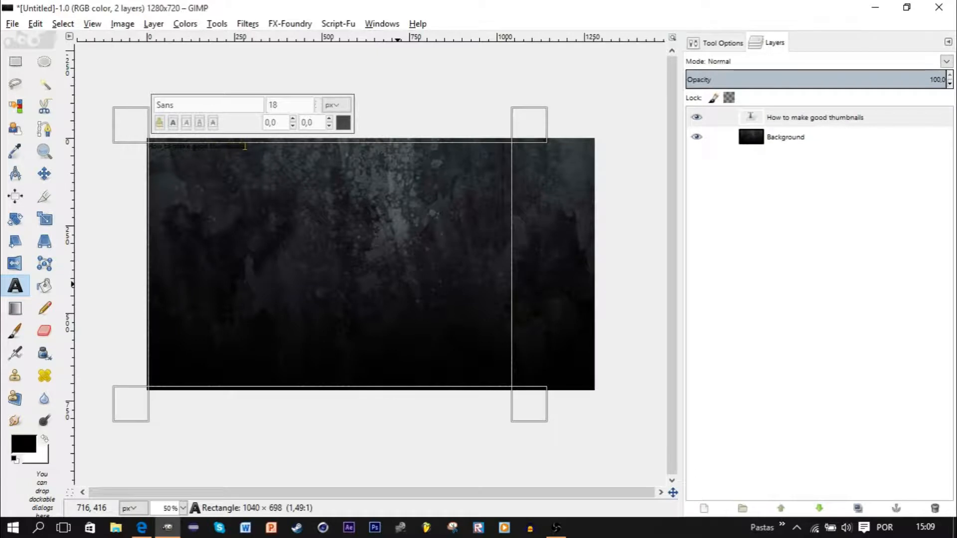
- Set the title text's size to 36 px and its color to white
click(718, 43)
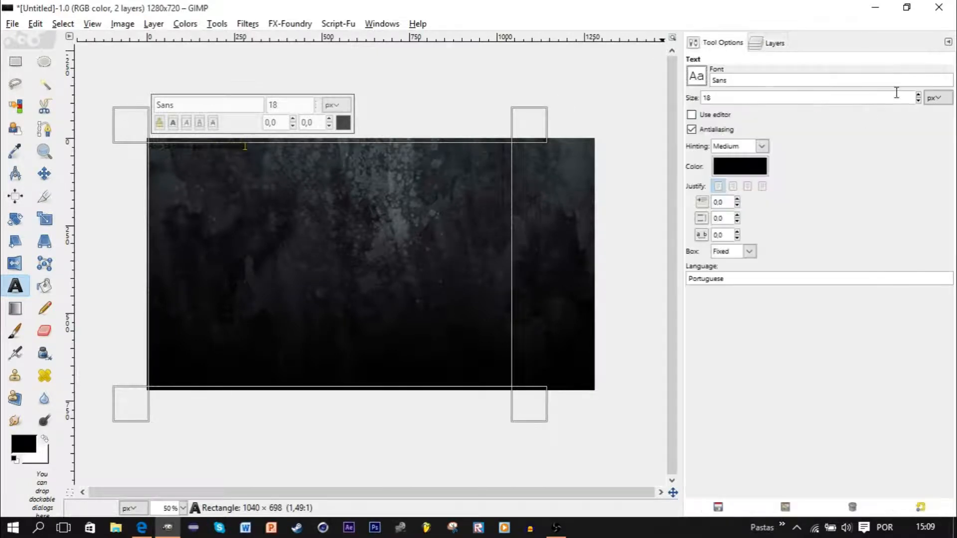
scroll(896, 93, up, 5)
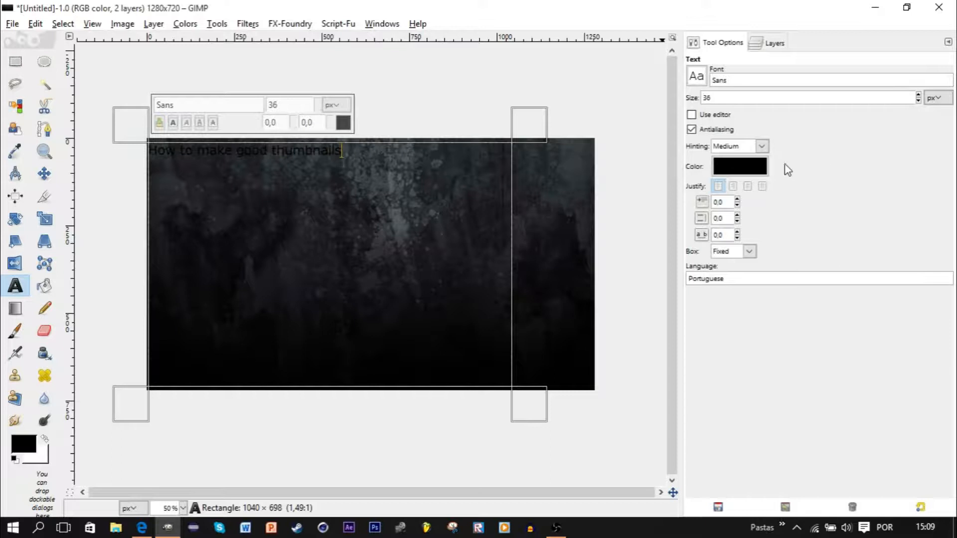
click(751, 168)
drag(189, 245, 219, 260)
click(280, 311)
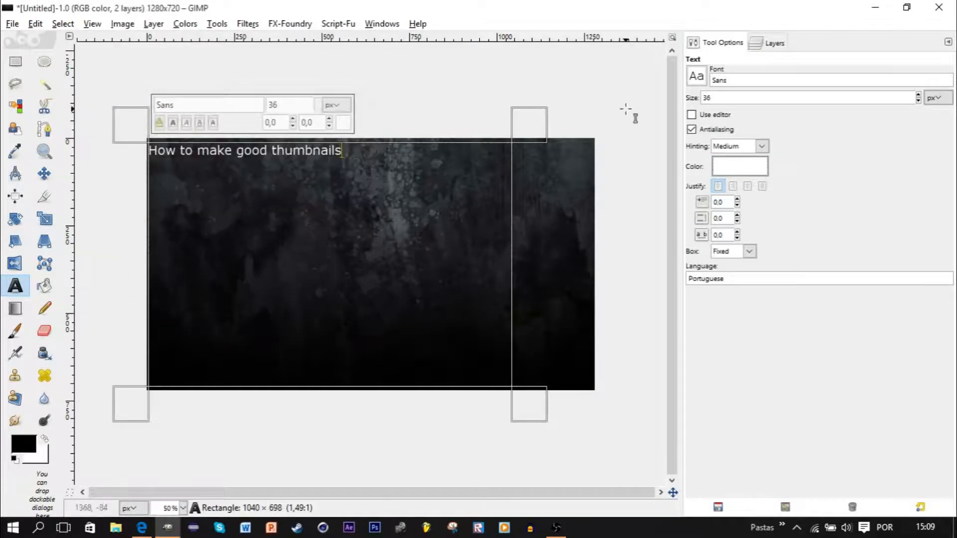
- Enlarge the title text in stages to a font size of 143 px
scroll(740, 101, up, 16)
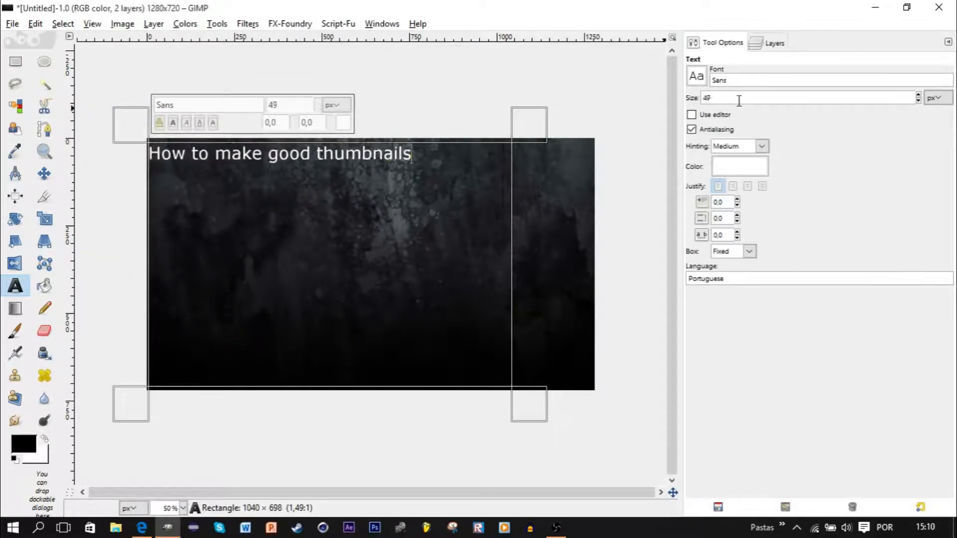
scroll(740, 100, up, 15)
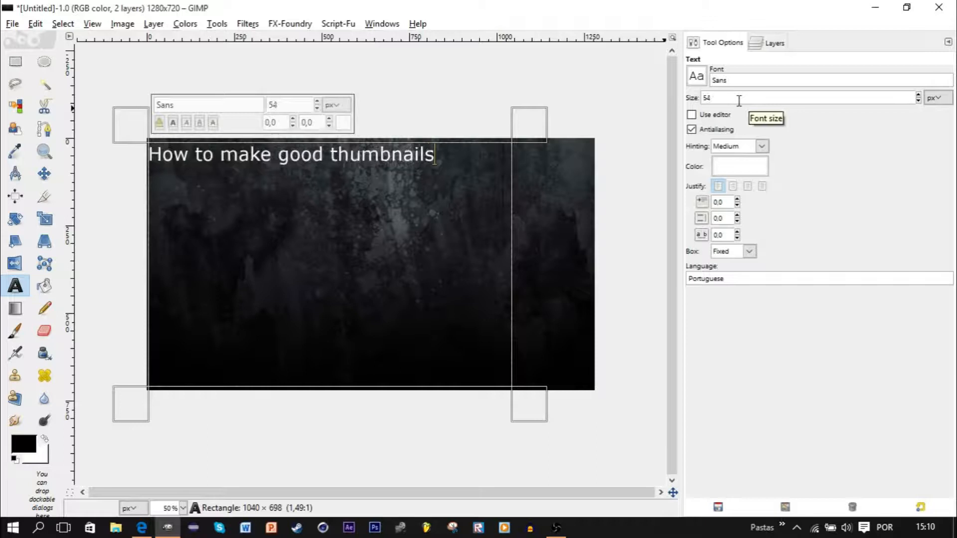
scroll(739, 101, up, 20)
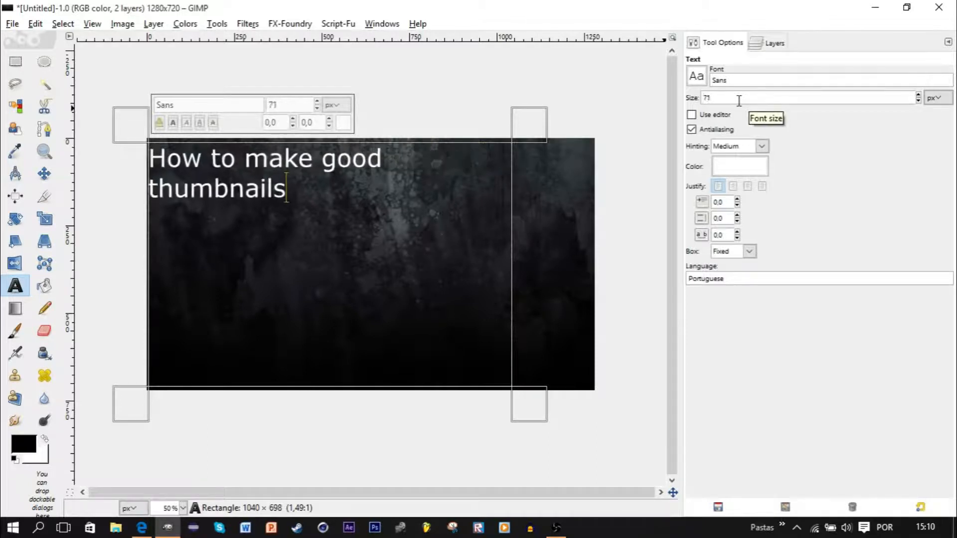
scroll(740, 100, up, 20)
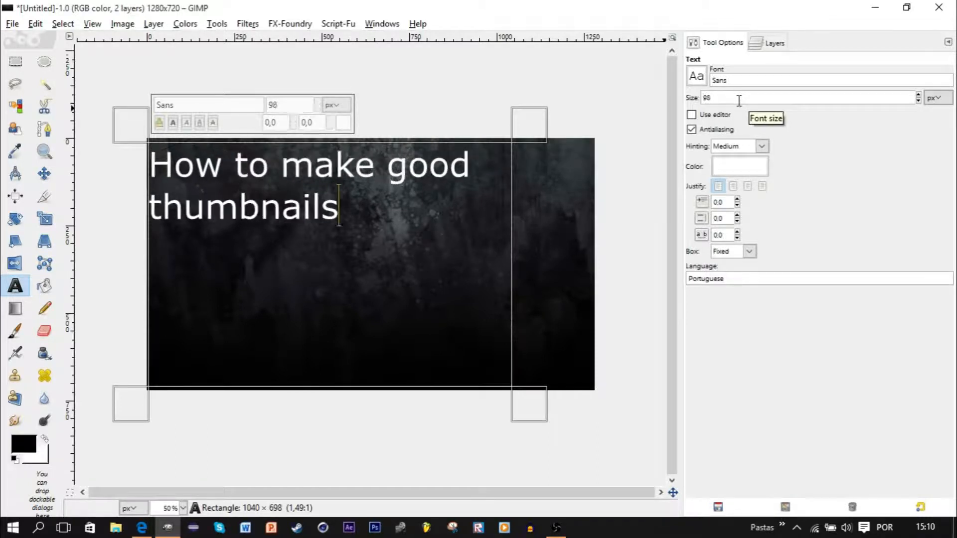
scroll(739, 100, up, 20)
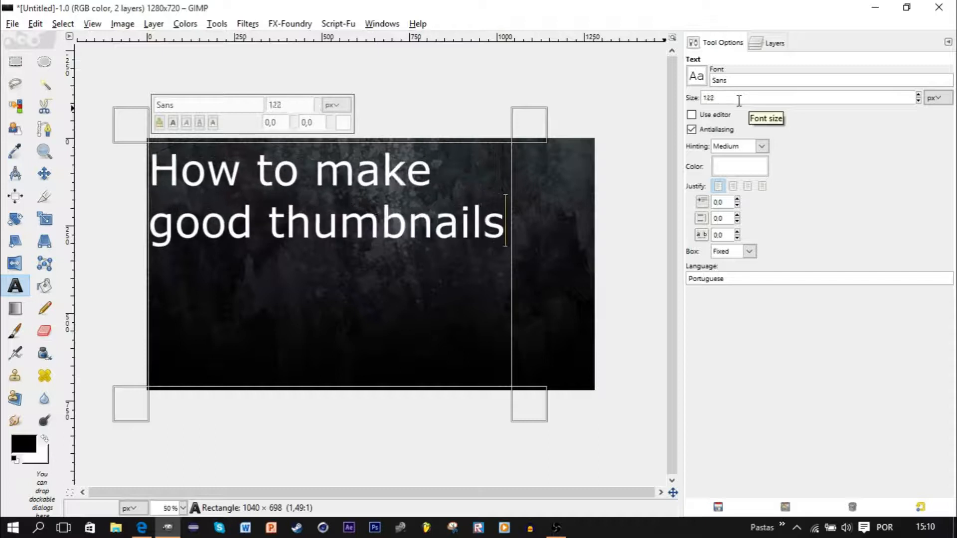
scroll(740, 100, up, 10)
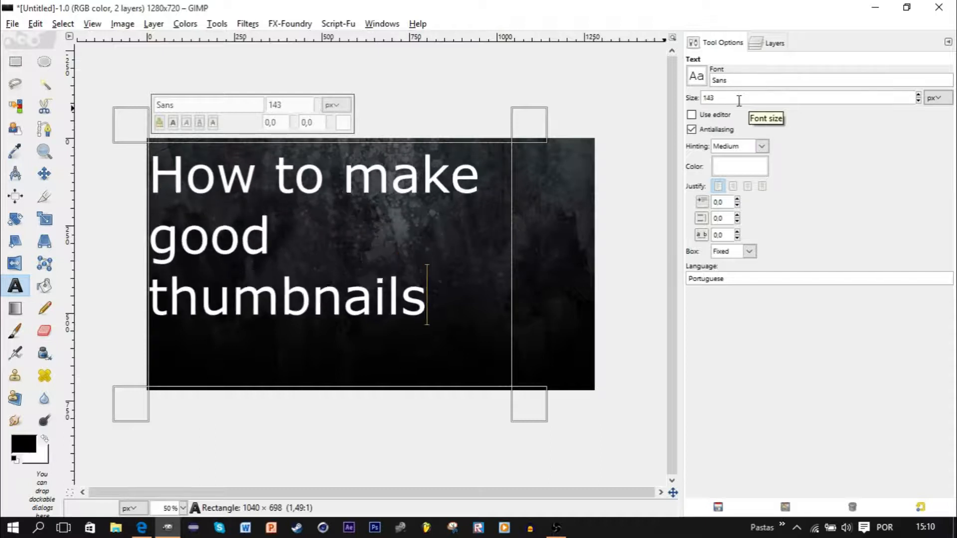
- Widen the text box to about 1154 px and raise the title's font size to 165 px
drag(518, 244, 558, 259)
scroll(757, 97, up, 5)
scroll(757, 97, up, 11)
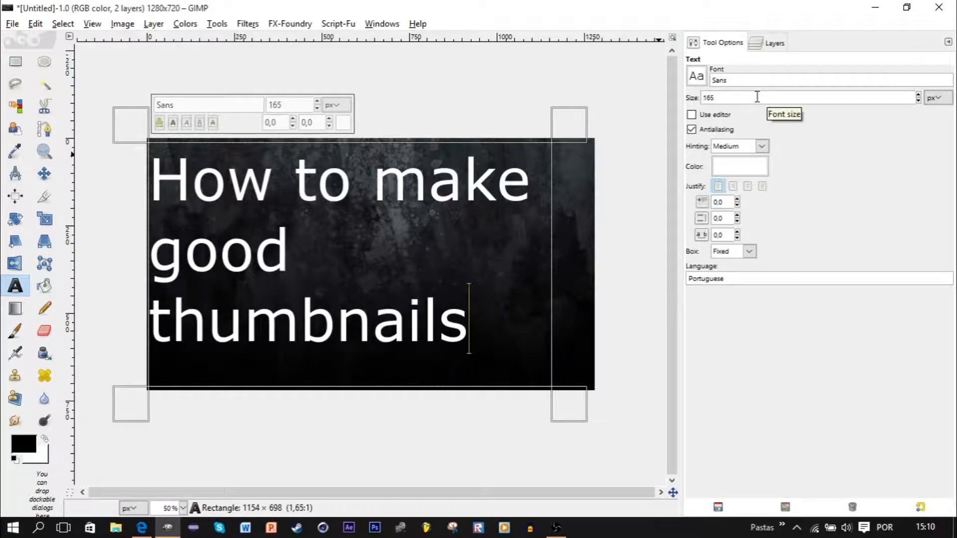
- Switch to the Edge browser, open the YouTube home page and examine the lettering and layout of the recommended videos' thumbnails
click(142, 528)
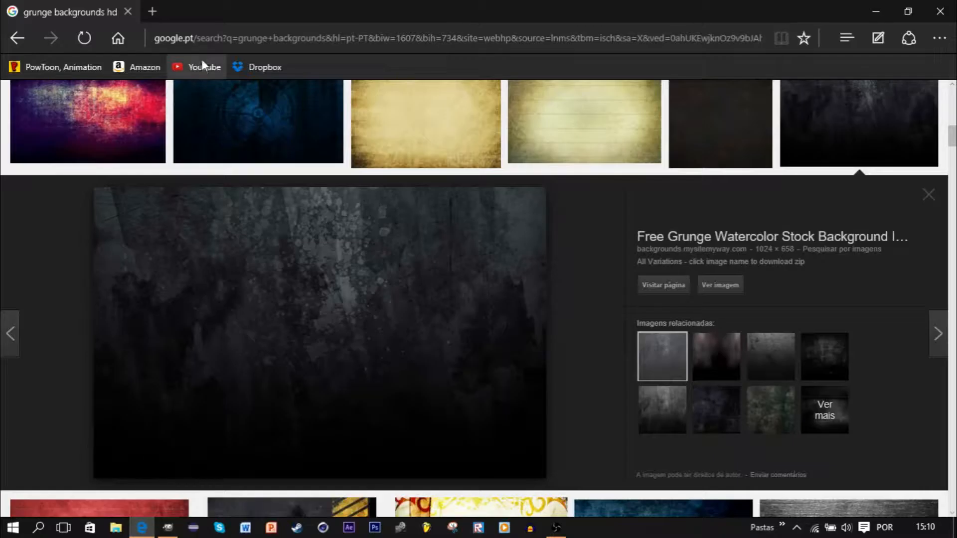
click(202, 65)
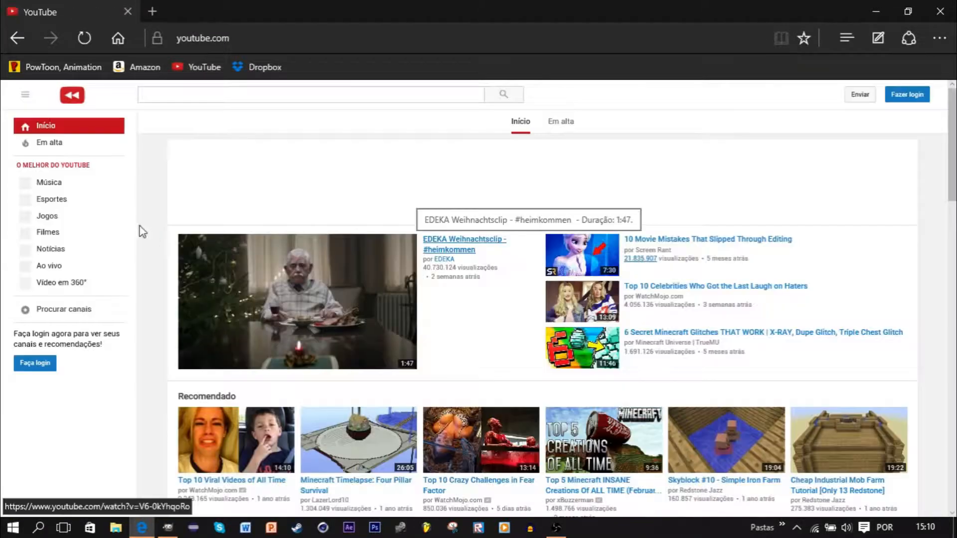
scroll(329, 193, down, 5)
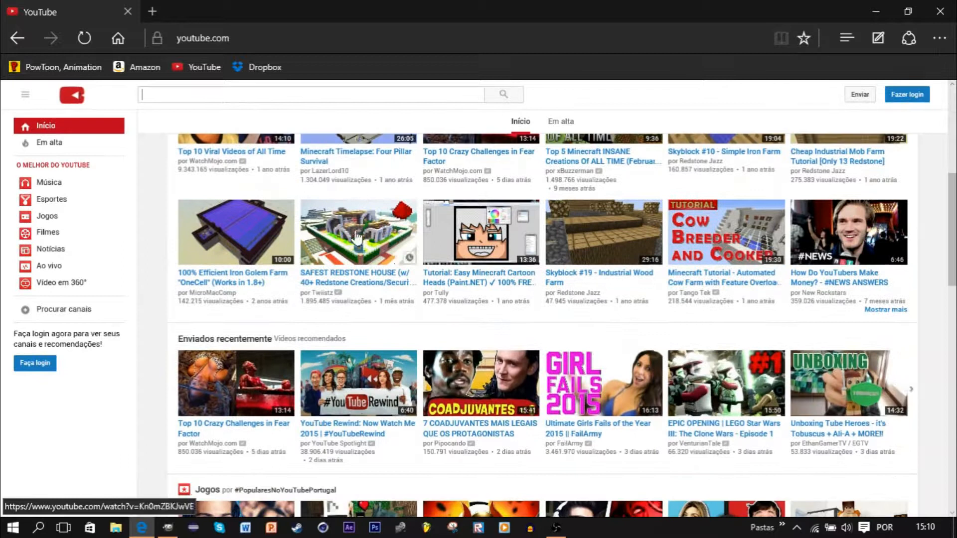
scroll(498, 325, down, 3)
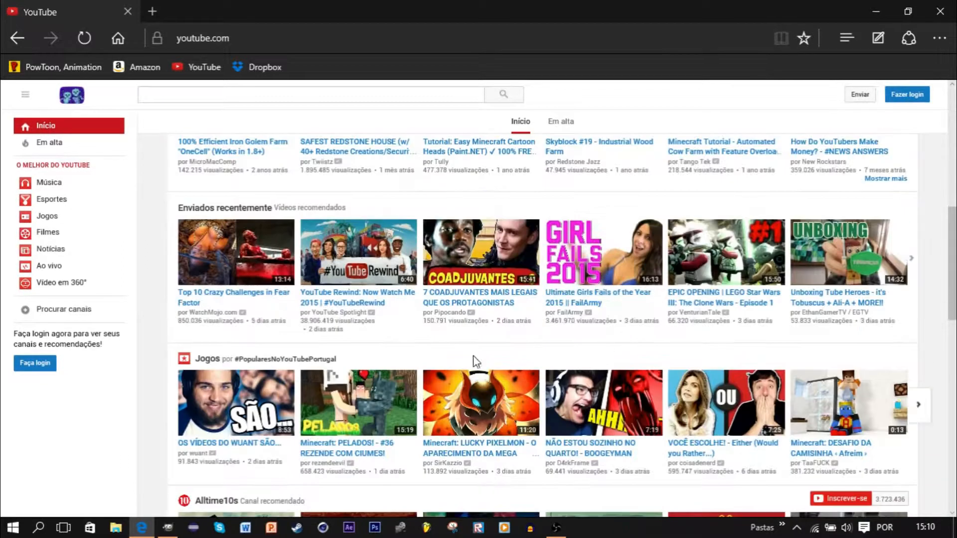
scroll(466, 358, down, 3)
scroll(463, 364, down, 1)
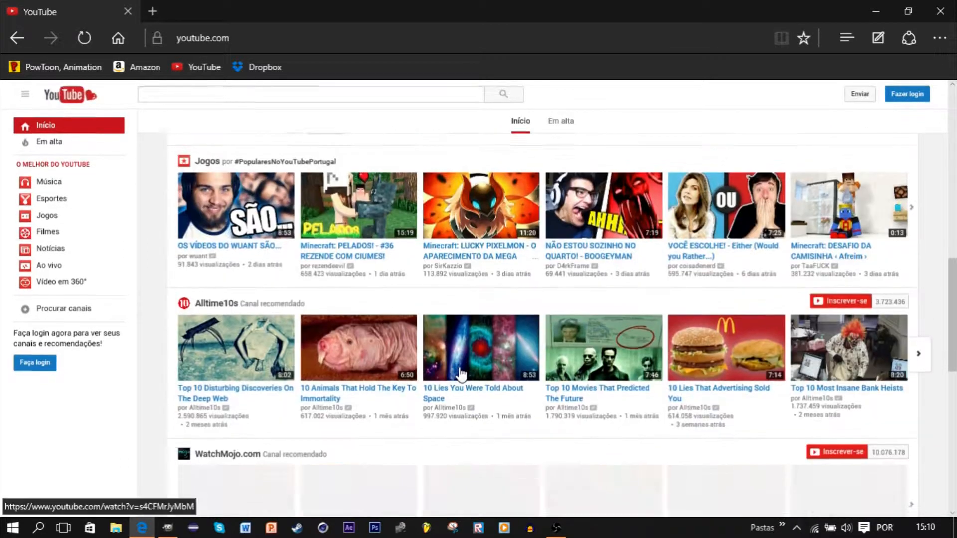
scroll(461, 374, down, 4)
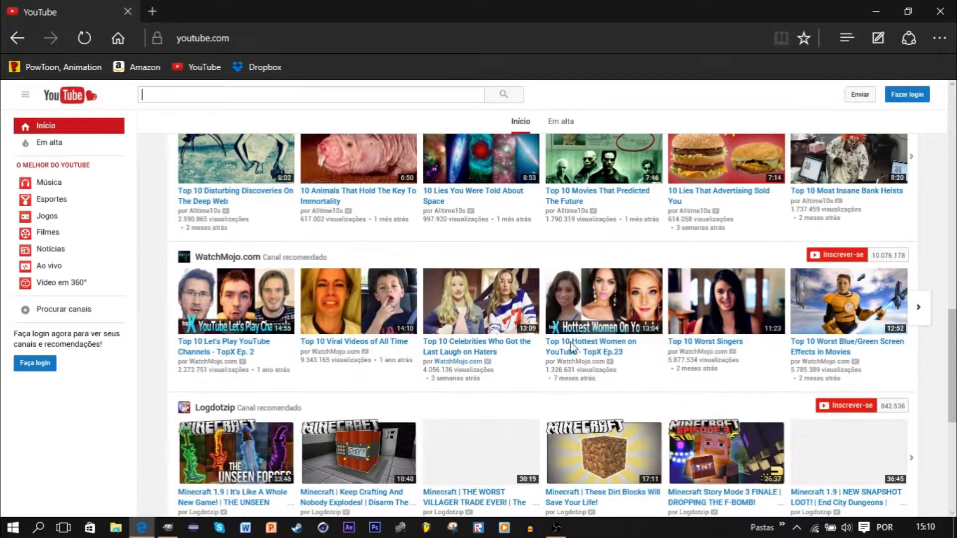
scroll(509, 361, down, 5)
scroll(508, 361, up, 10)
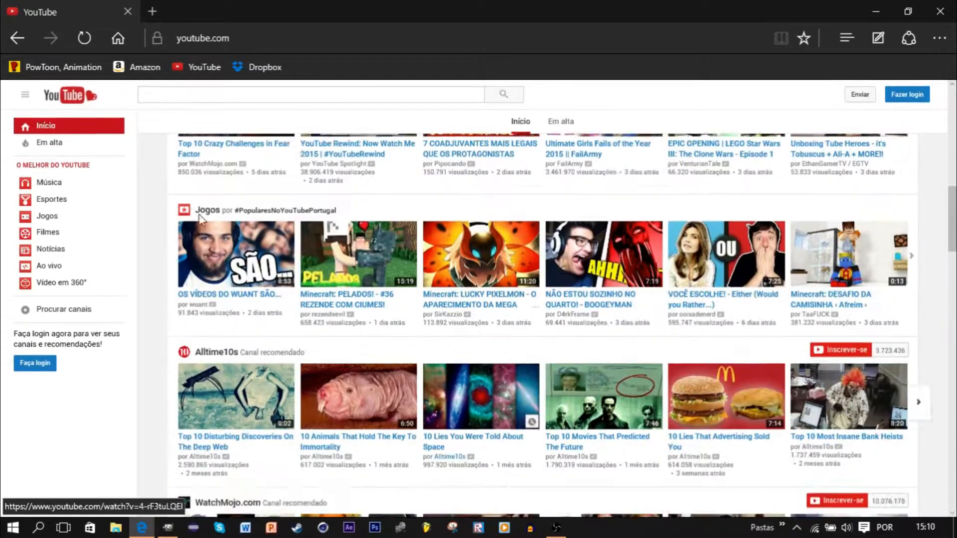
scroll(403, 357, down, 10)
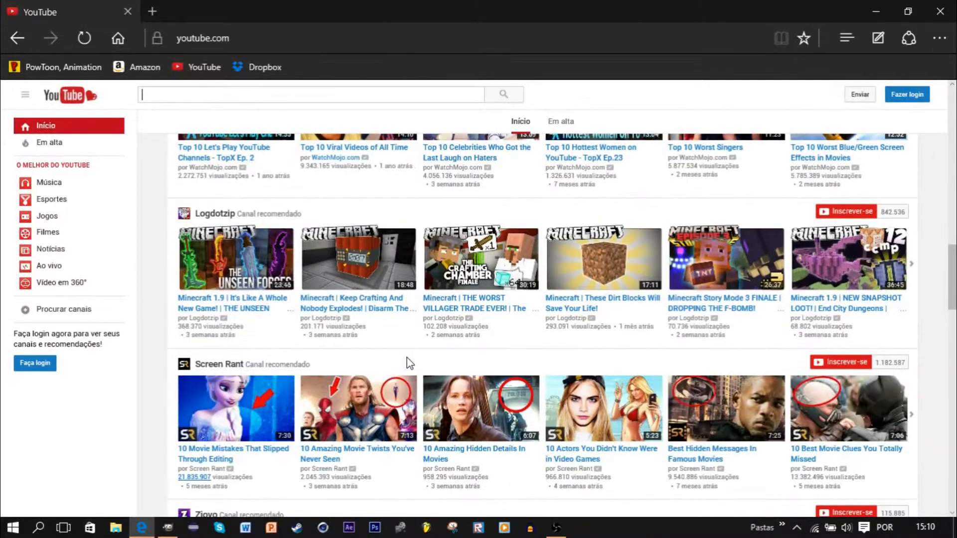
scroll(407, 357, down, 1)
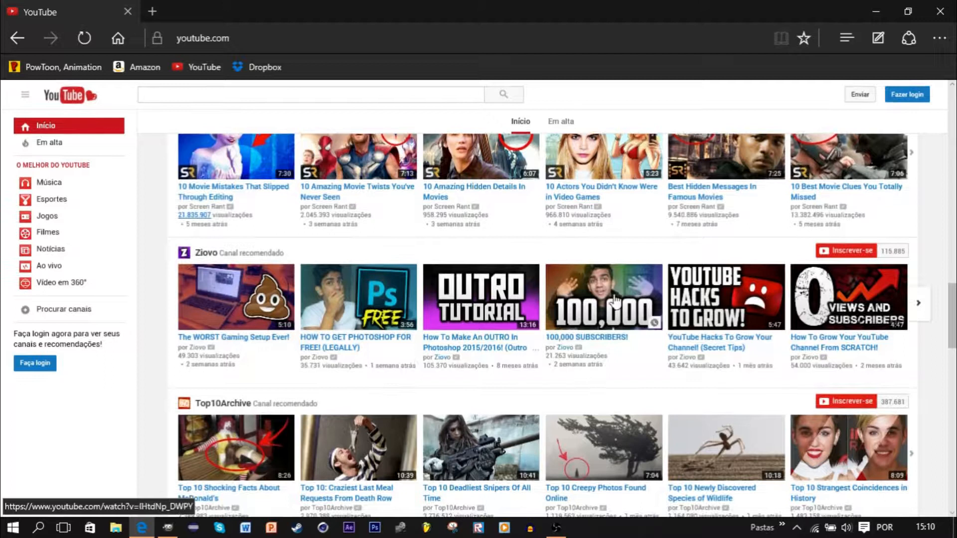
scroll(724, 298, down, 1)
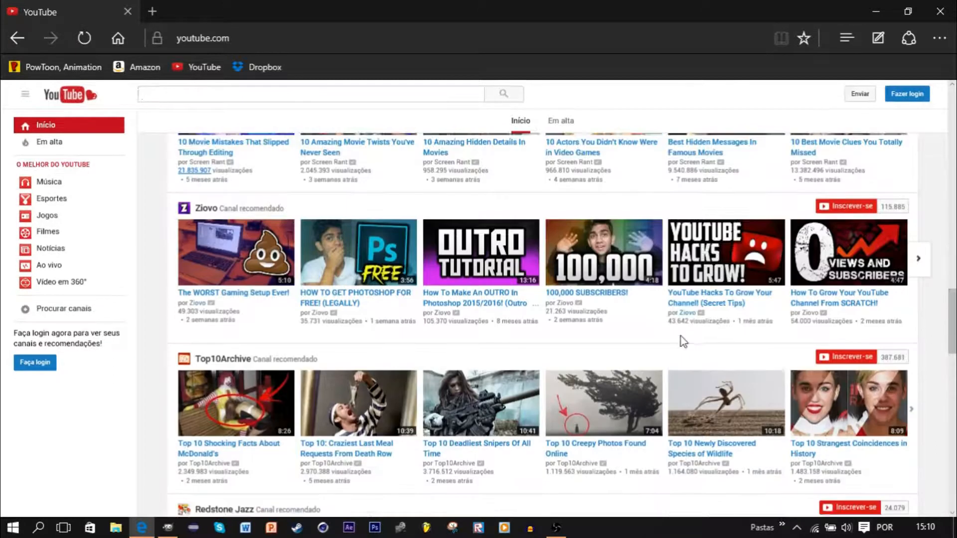
scroll(163, 193, up, 13)
scroll(168, 198, up, 5)
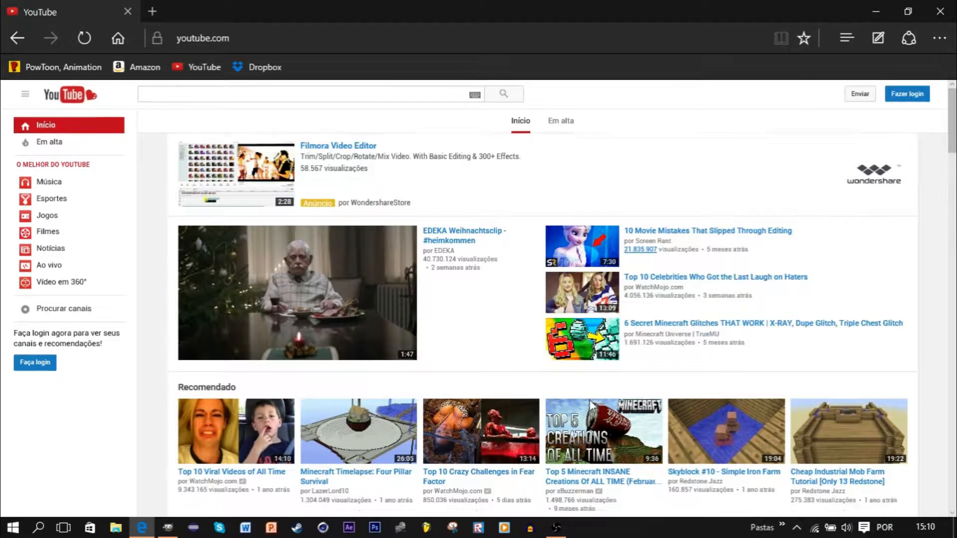
scroll(585, 390, down, 20)
scroll(584, 390, down, 20)
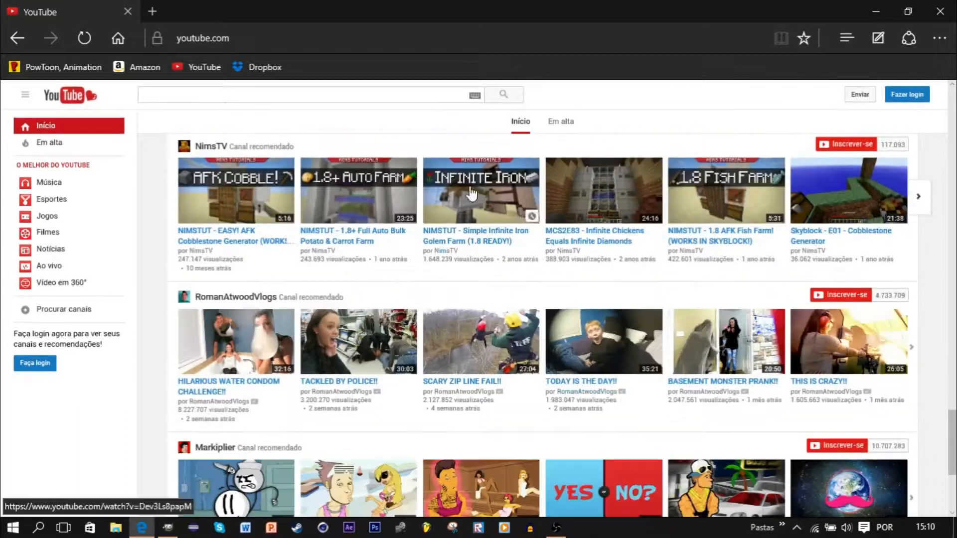
scroll(314, 356, down, 5)
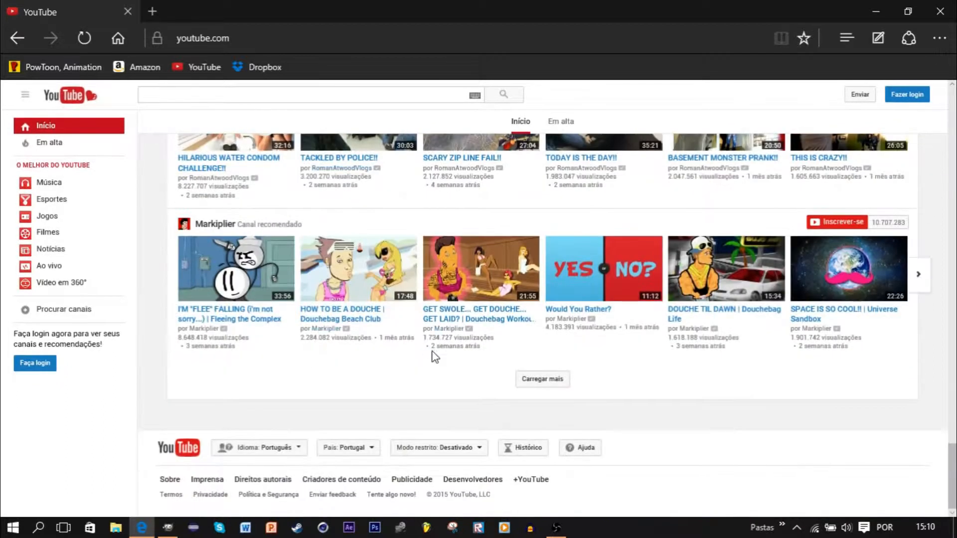
scroll(314, 356, up, 20)
scroll(439, 349, up, 5)
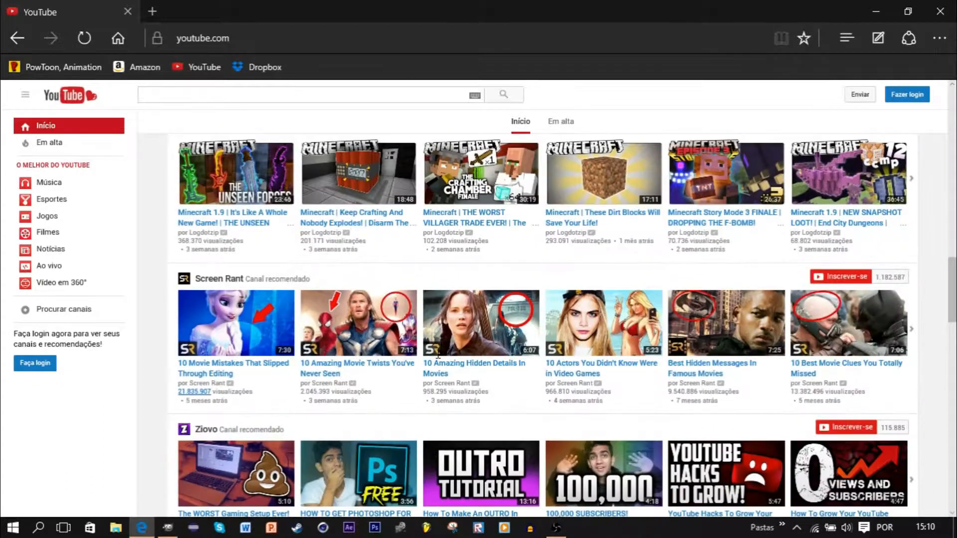
scroll(439, 349, down, 3)
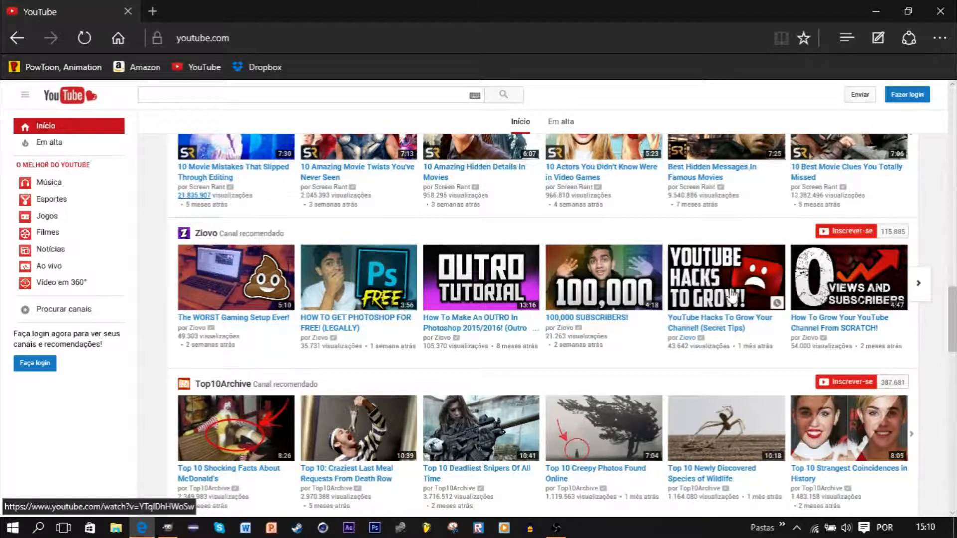
- Switch back to GIMP, browse the full font list and set the title's font to The Bold Font Bold after trying Stencil Std Bold
click(177, 530)
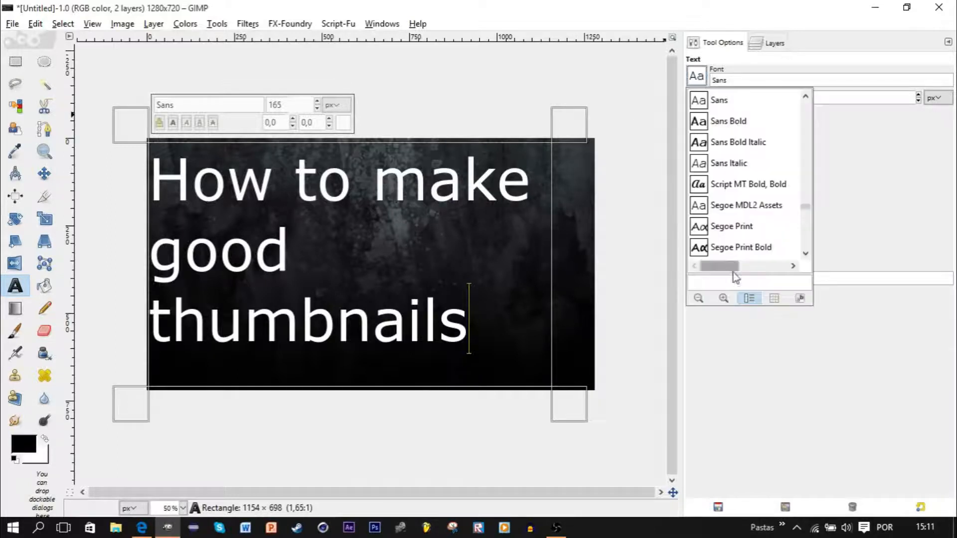
click(800, 299)
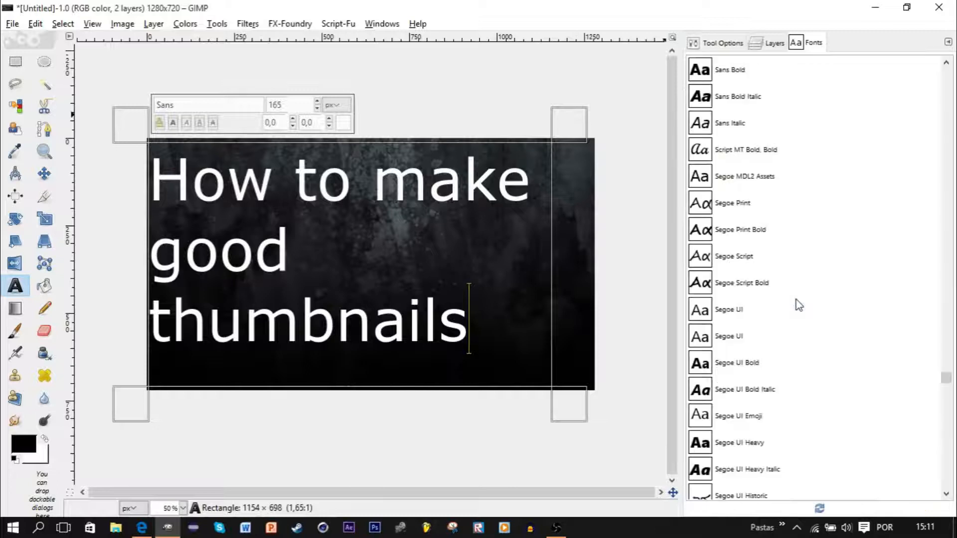
scroll(798, 181, up, 5)
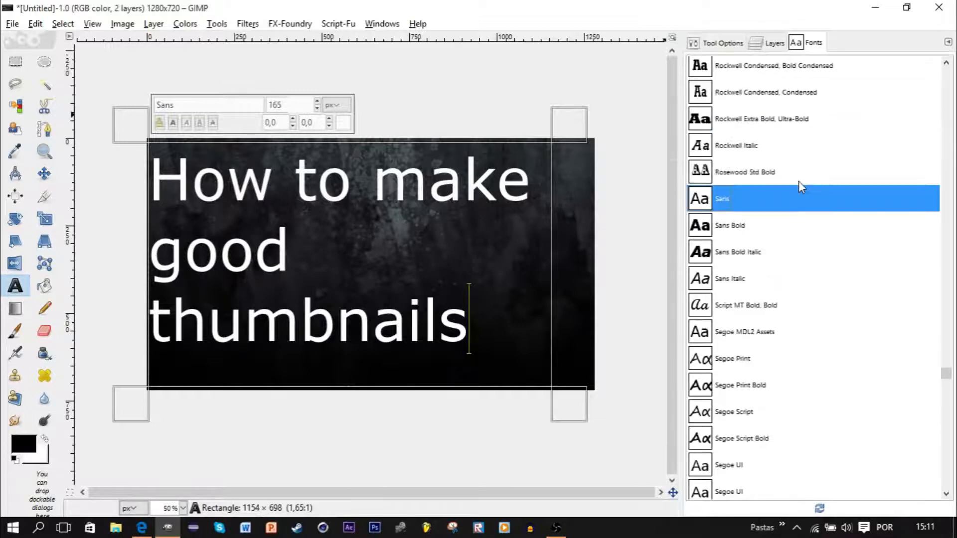
scroll(800, 182, down, 15)
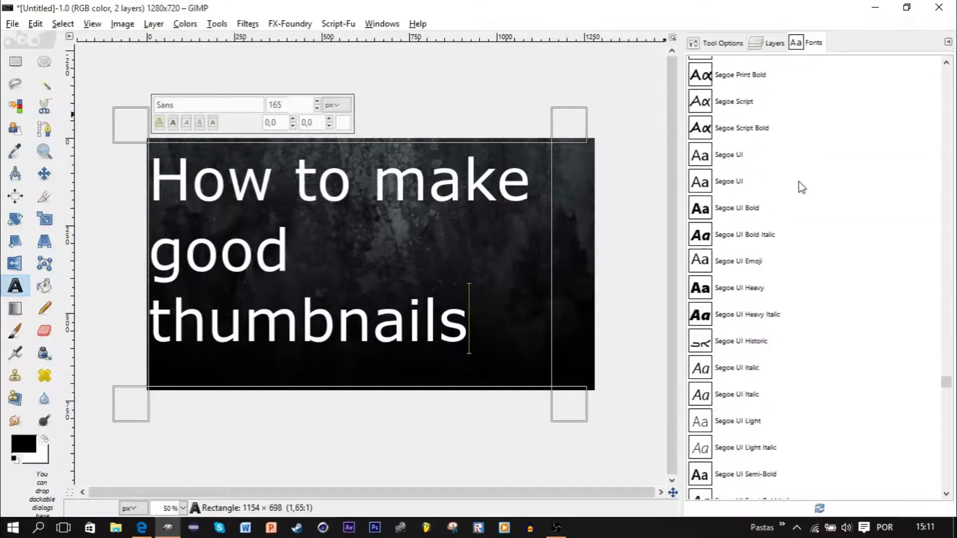
scroll(802, 270, down, 5)
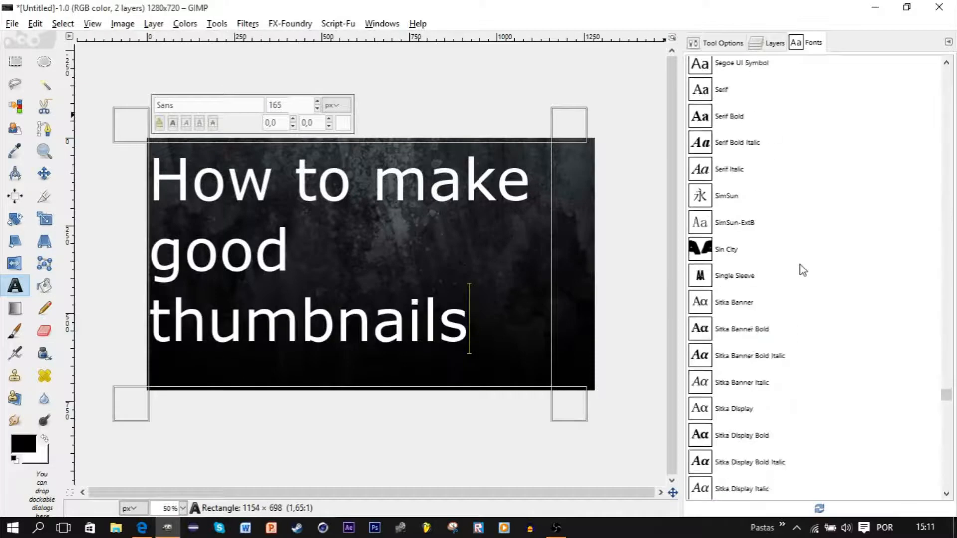
scroll(800, 264, down, 15)
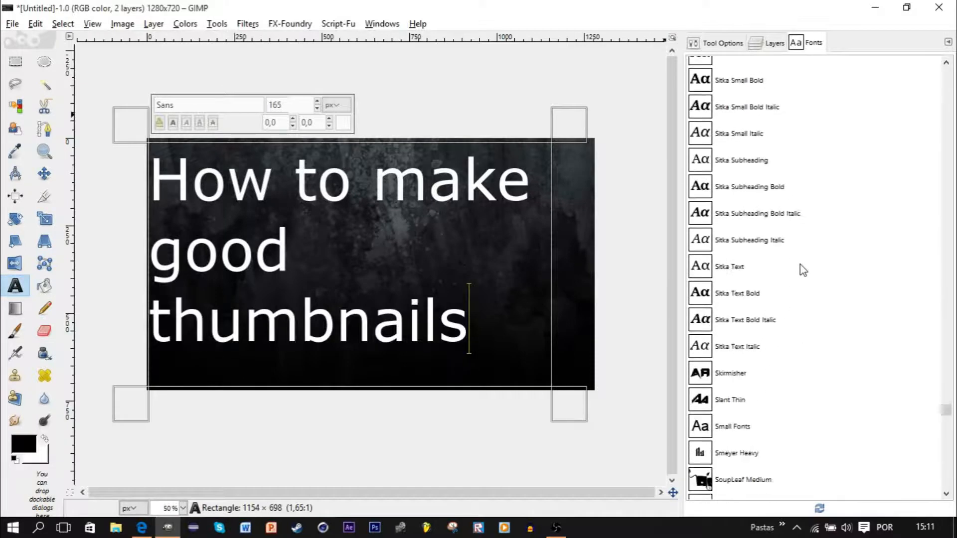
scroll(801, 264, down, 13)
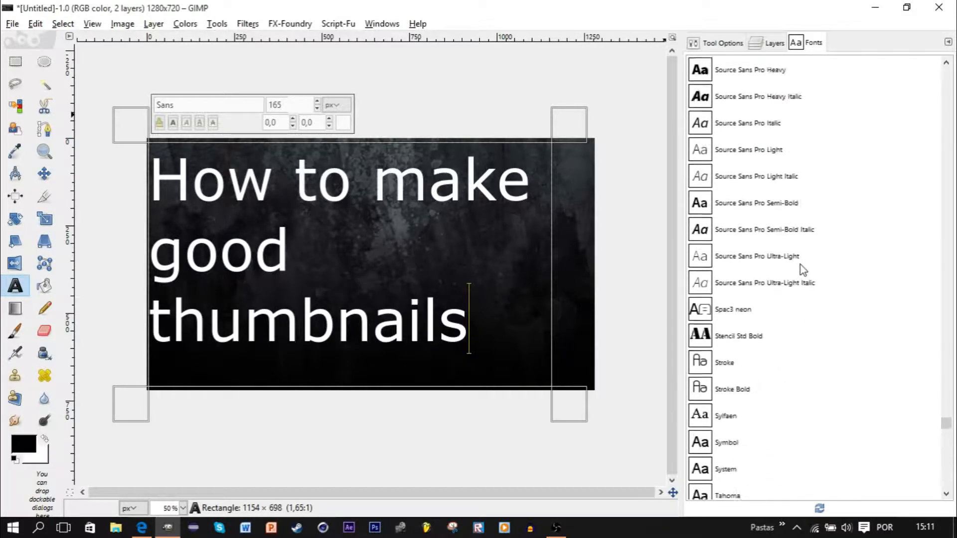
click(801, 235)
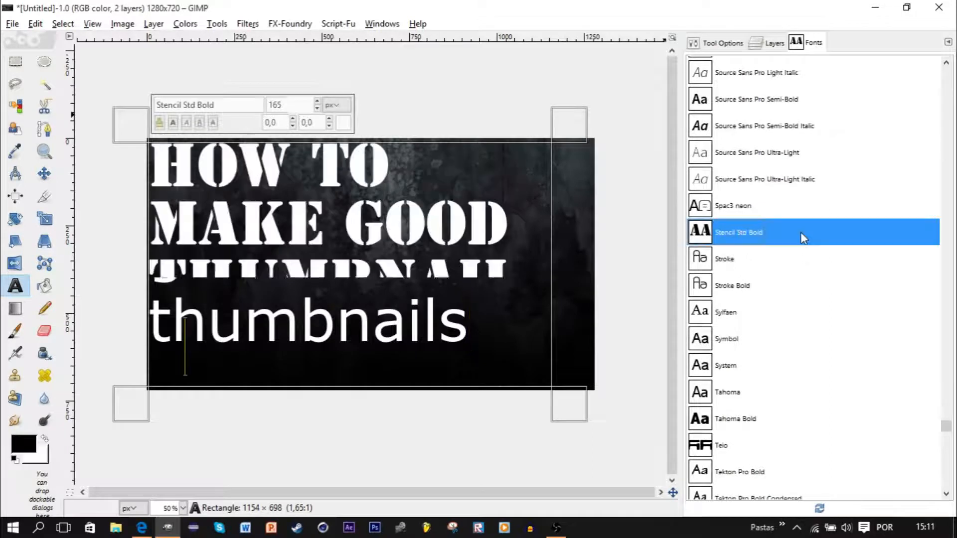
scroll(801, 237, down, 6)
scroll(802, 239, down, 3)
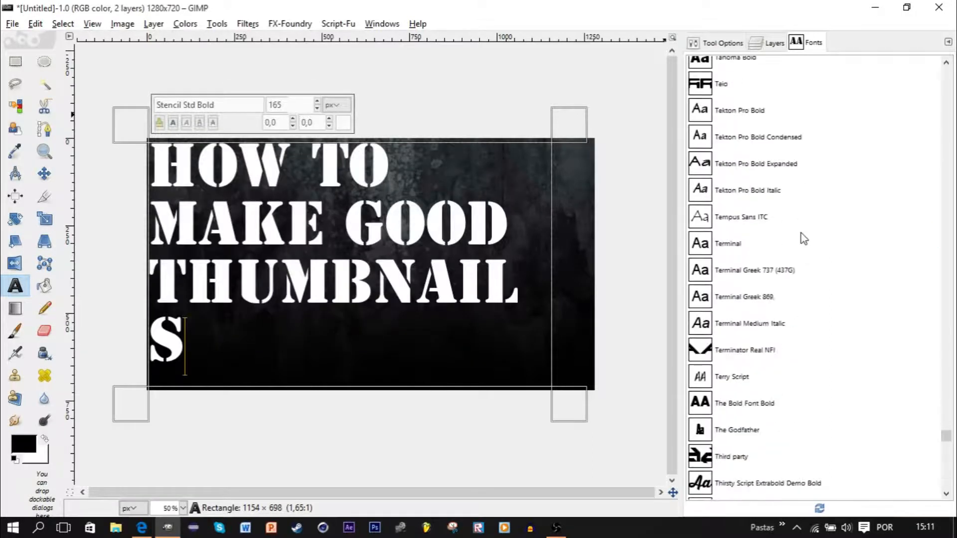
click(770, 409)
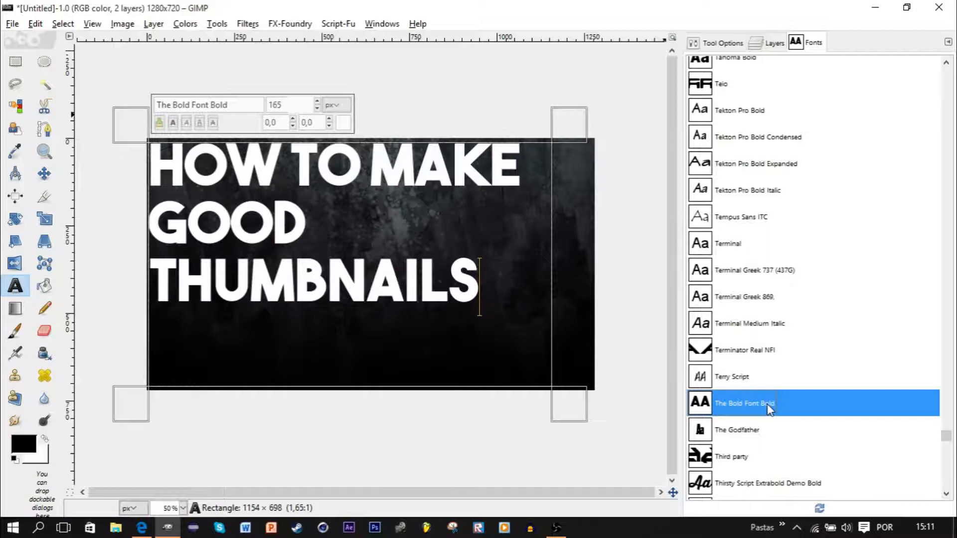
scroll(768, 408, down, 8)
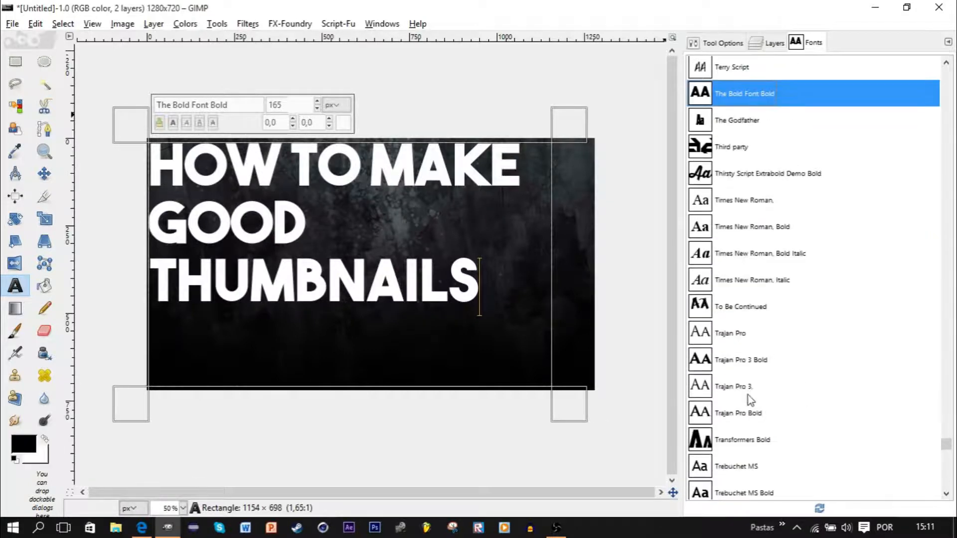
- Insert line breaks before MAKE and before GOOD so that each word starts its own line of the title
click(378, 170)
key(Return)
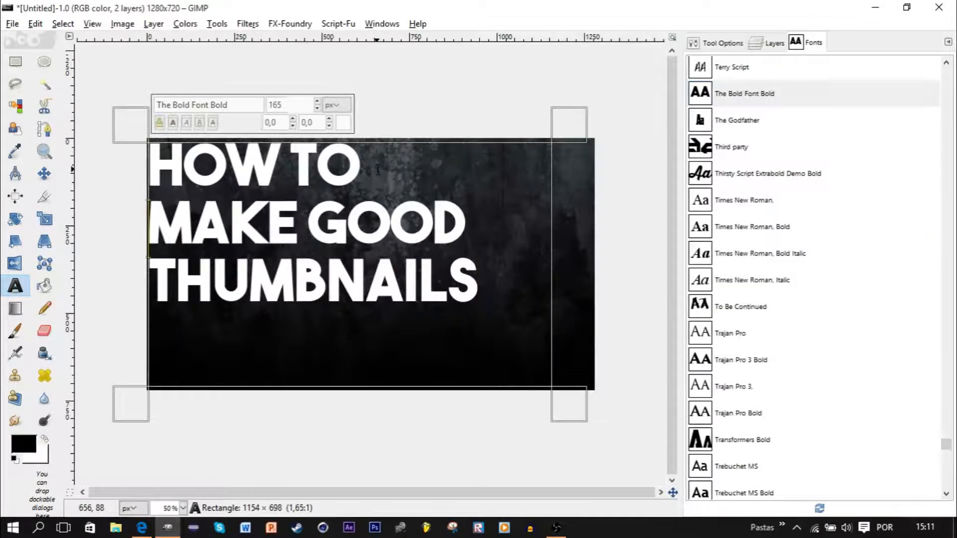
click(315, 215)
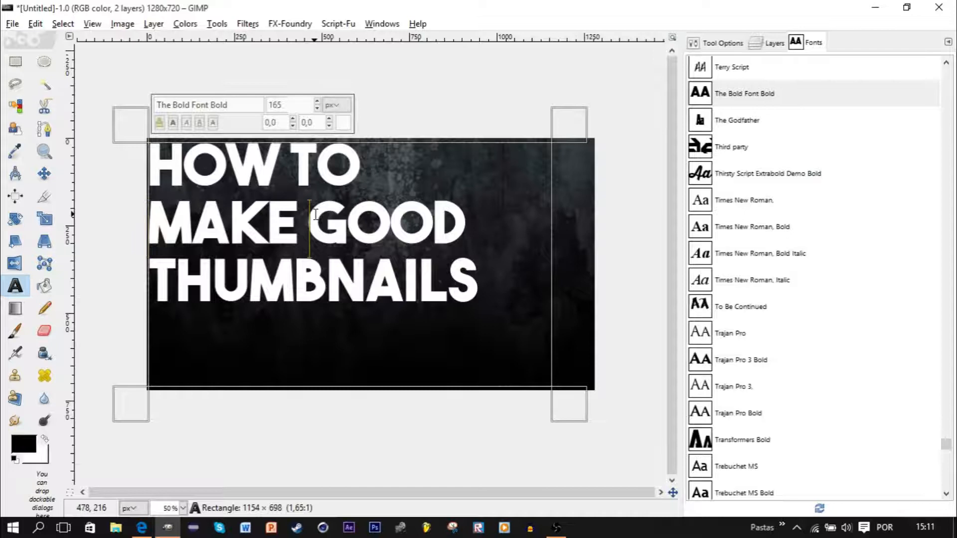
key(Return)
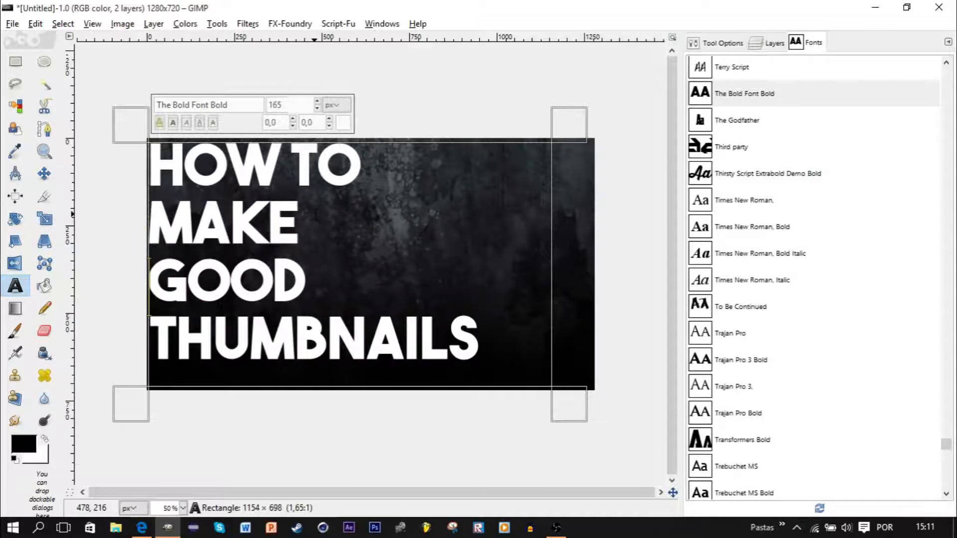
- Raise the title's font size to about 177 px
click(721, 43)
scroll(793, 97, up, 4)
scroll(792, 97, up, 9)
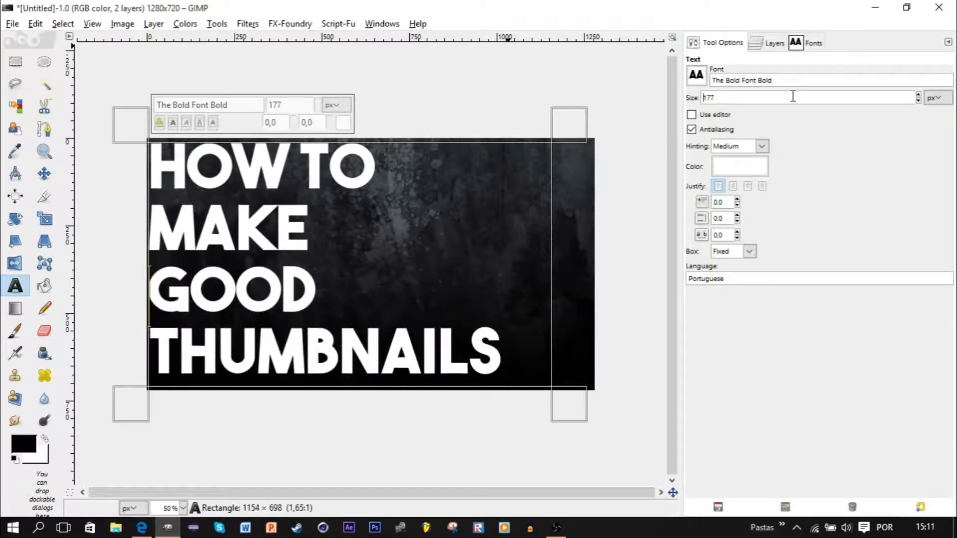
- Select the title layer and use the Align tool to distribute its horizontal center, followed by its left edge
click(771, 44)
click(788, 137)
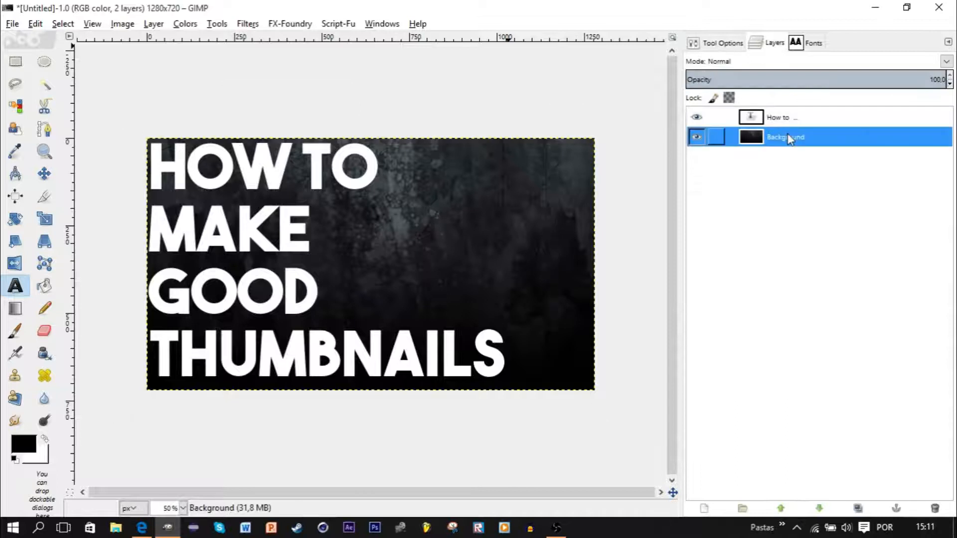
click(785, 117)
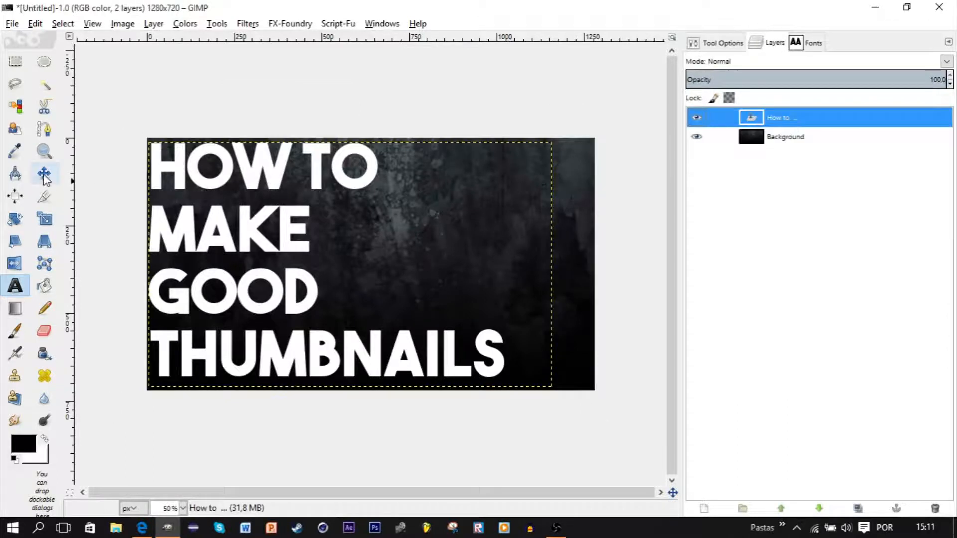
click(15, 196)
click(259, 160)
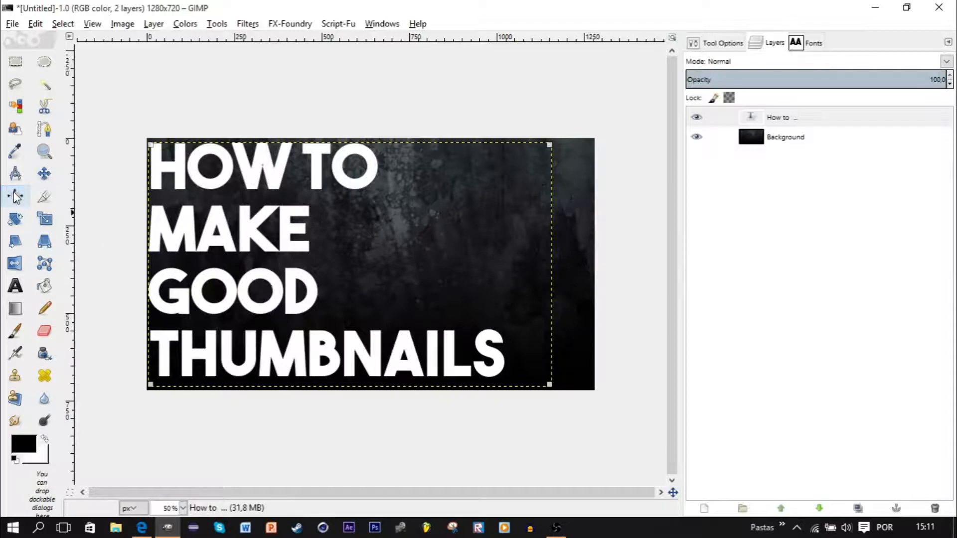
click(710, 45)
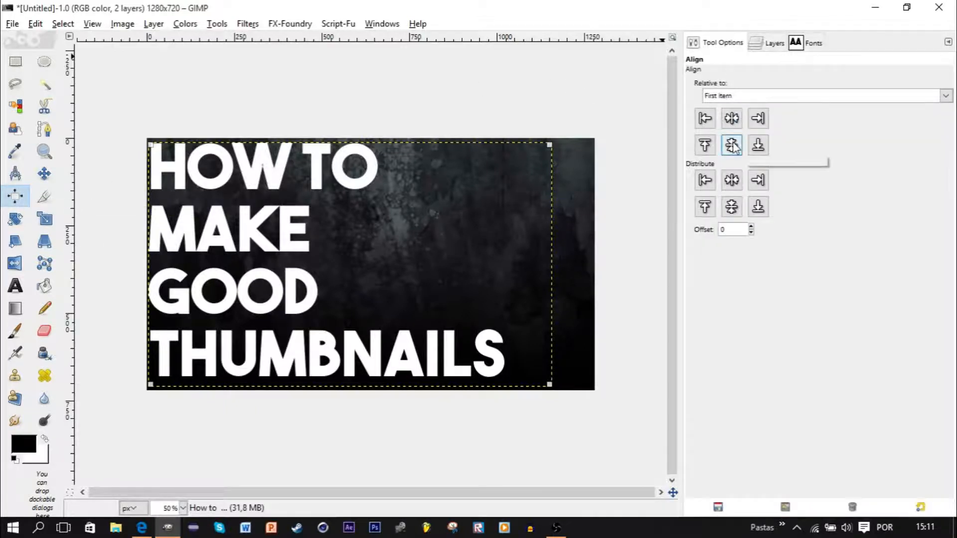
click(731, 184)
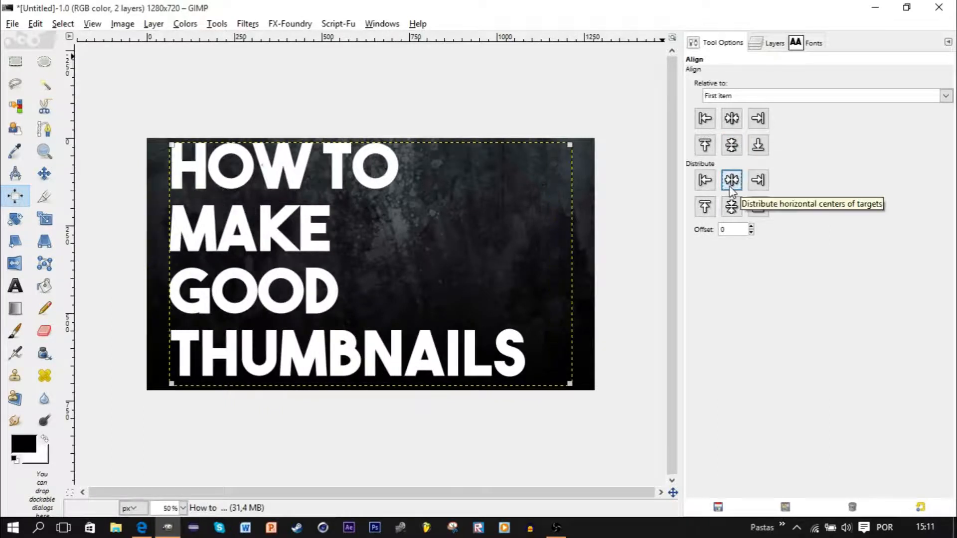
click(704, 180)
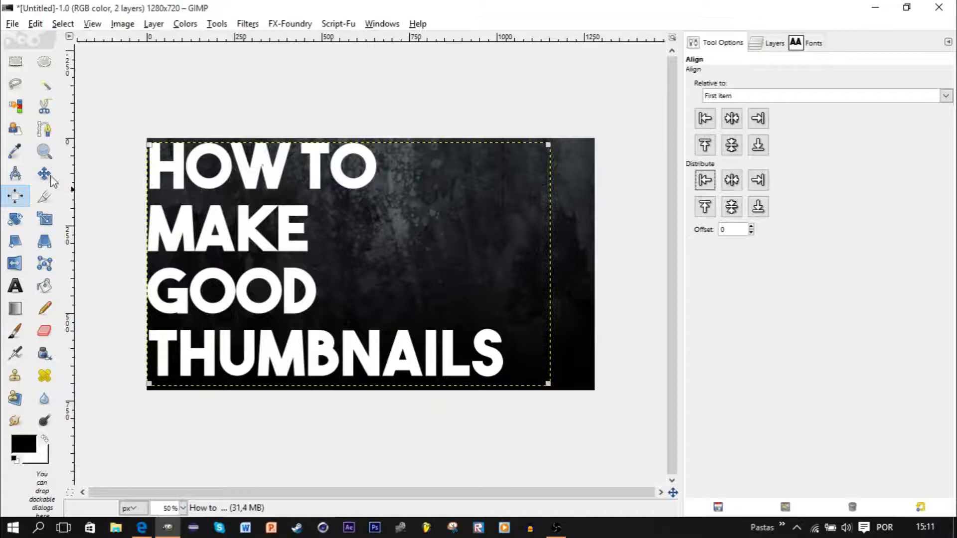
- Nudge the title layer slightly to the right with the Move tool, leaving a small margin beside the image's left edge
key(m)
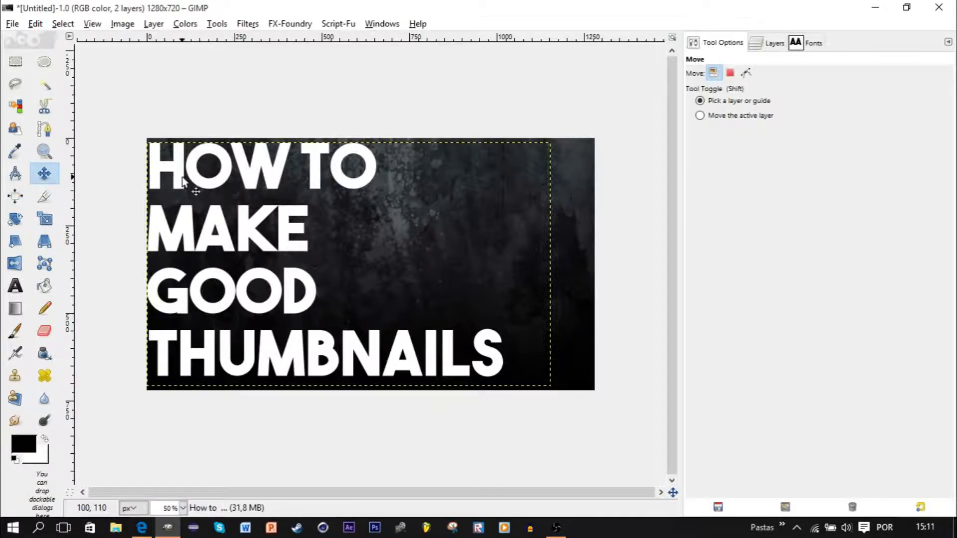
key(Right)
key(Right)
key(Right)
key(Right)
key(Right)
key(Right)
key(Right)
key(Right)
key(Right)
key(Right)
key(Right)
key(Right)
key(Right)
key(Right)
key(Right)
key(Right)
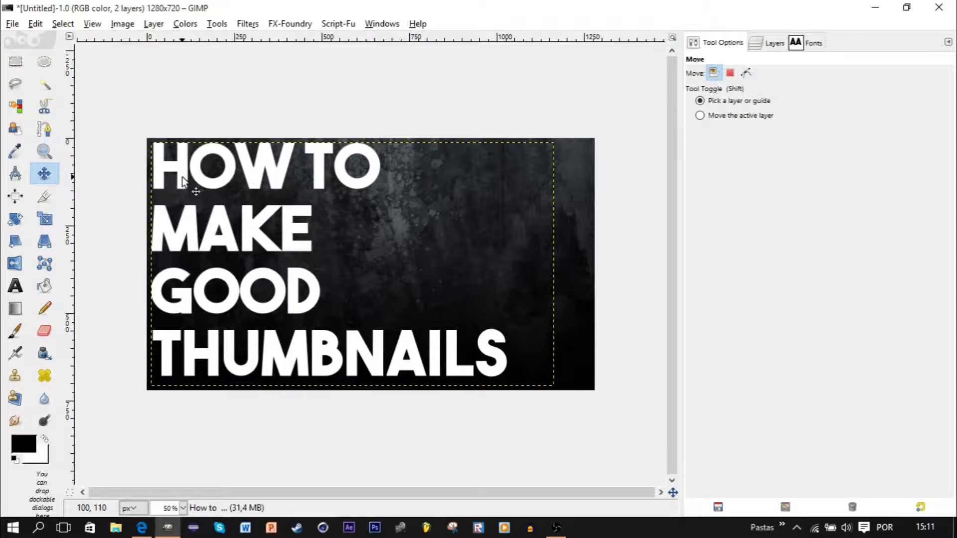
key(Right)
key(Right)
key(Right)
key(Right)
key(Right)
key(Right)
key(Right)
key(Right)
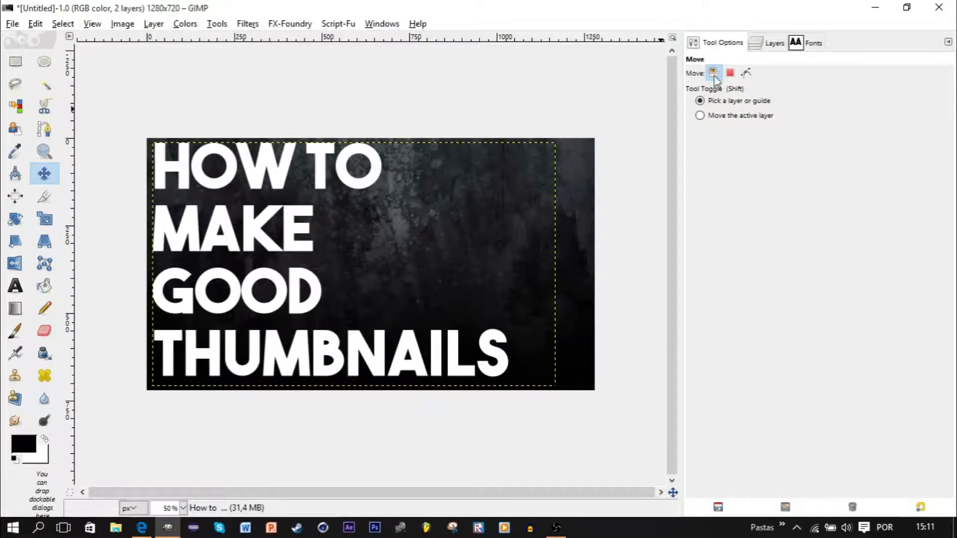
- Select the Background layer and open the recently used image GIMP-logo.png as a separate image
click(767, 43)
click(781, 136)
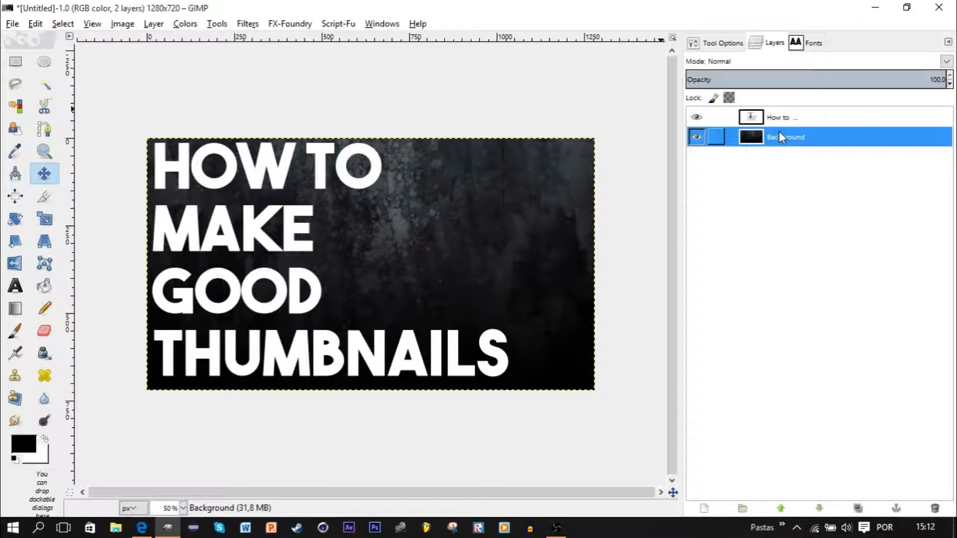
click(18, 26)
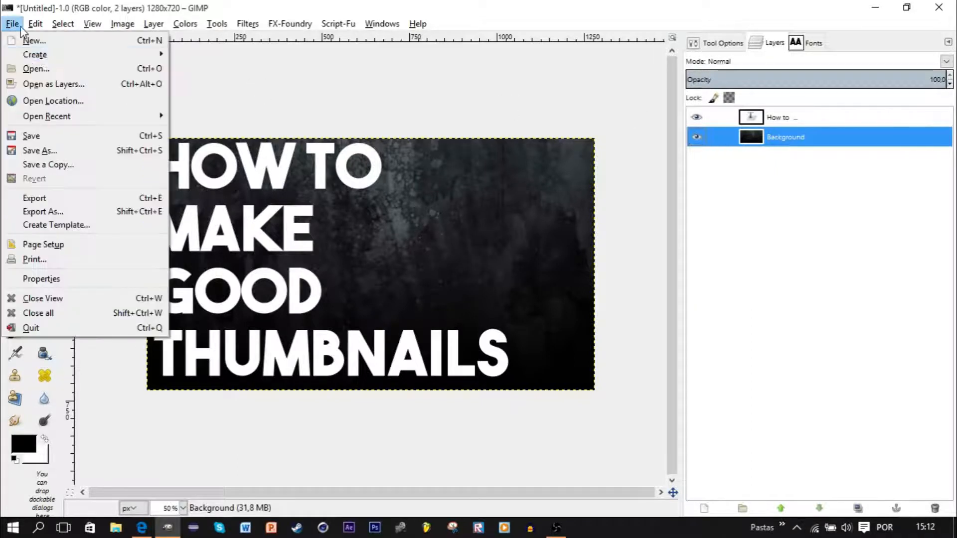
click(31, 68)
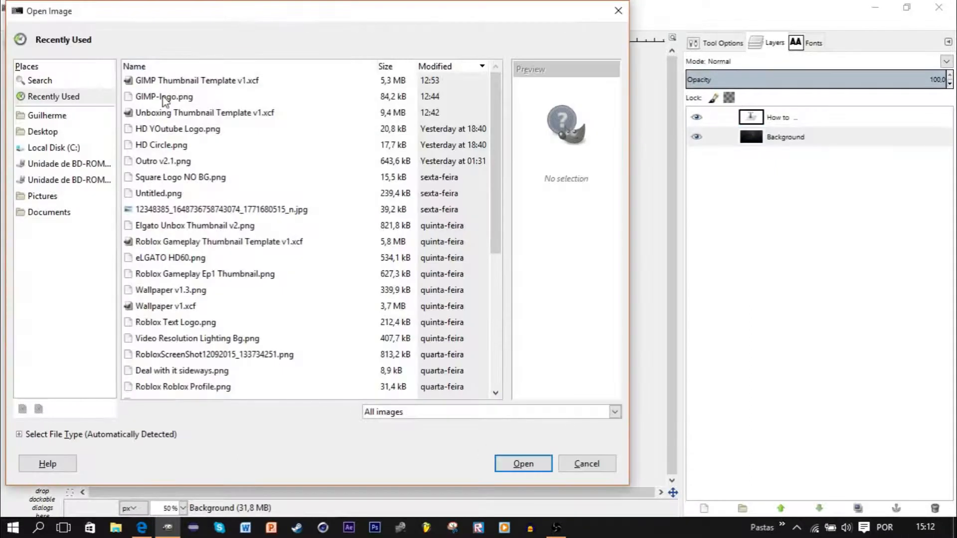
click(165, 99)
click(516, 464)
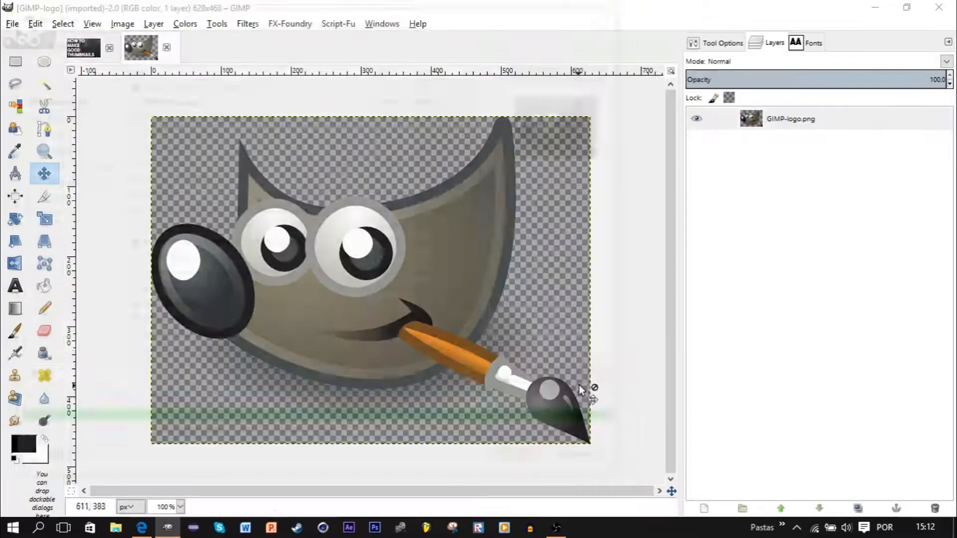
- Select the opaque part of the logo layer with Alpha to Selection and copy it
right_click(792, 121)
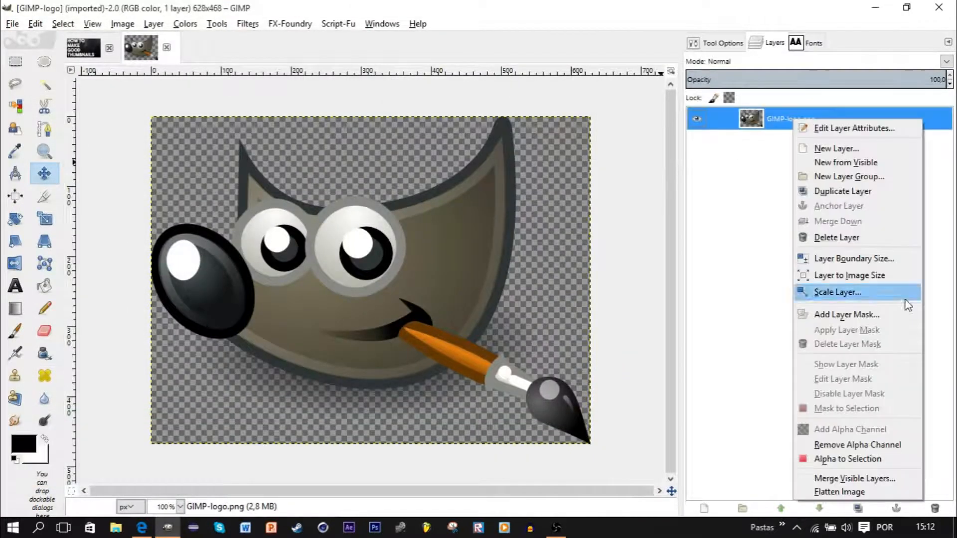
click(902, 471)
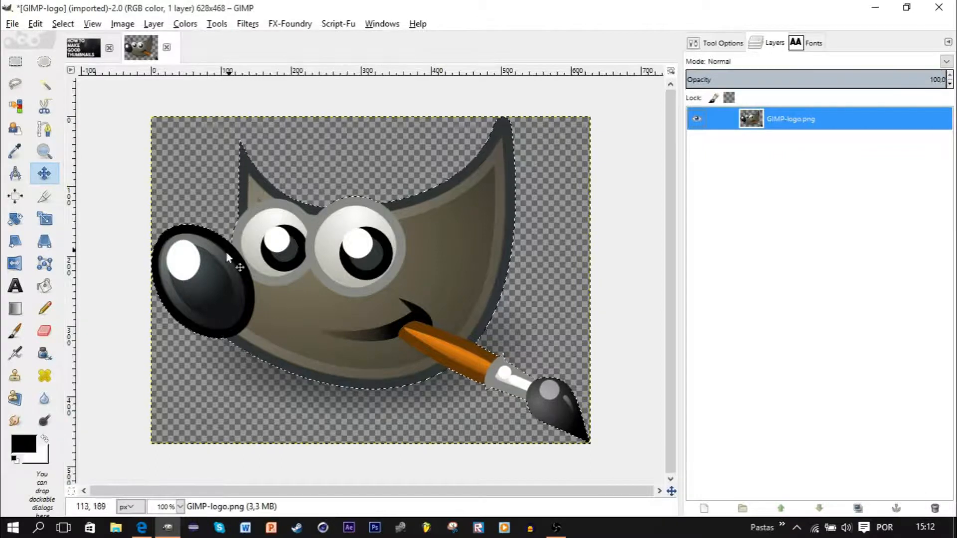
key(ctrl+c)
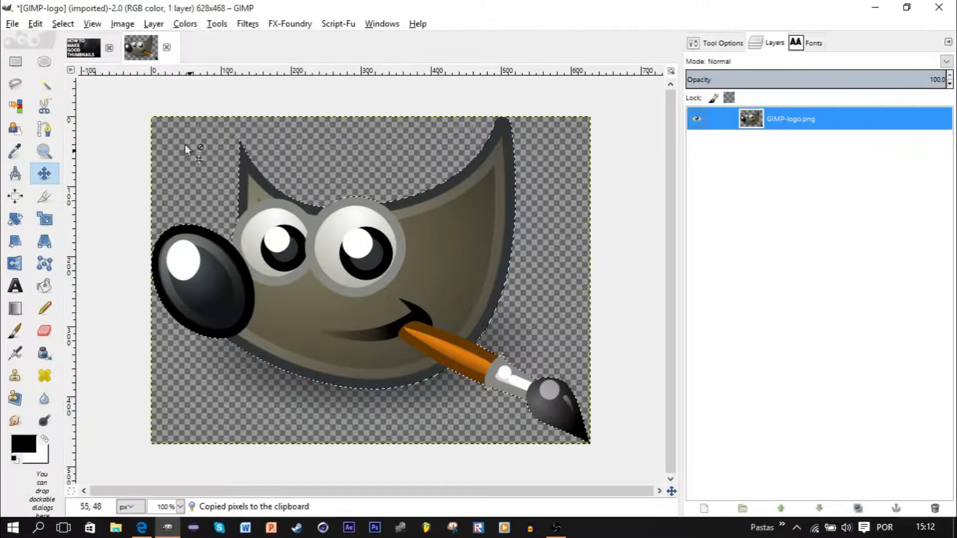
- Paste the logo into the thumbnail image, convert it to a new layer and move it over the right half of the canvas
click(80, 54)
key(ctrl+v)
right_click(817, 117)
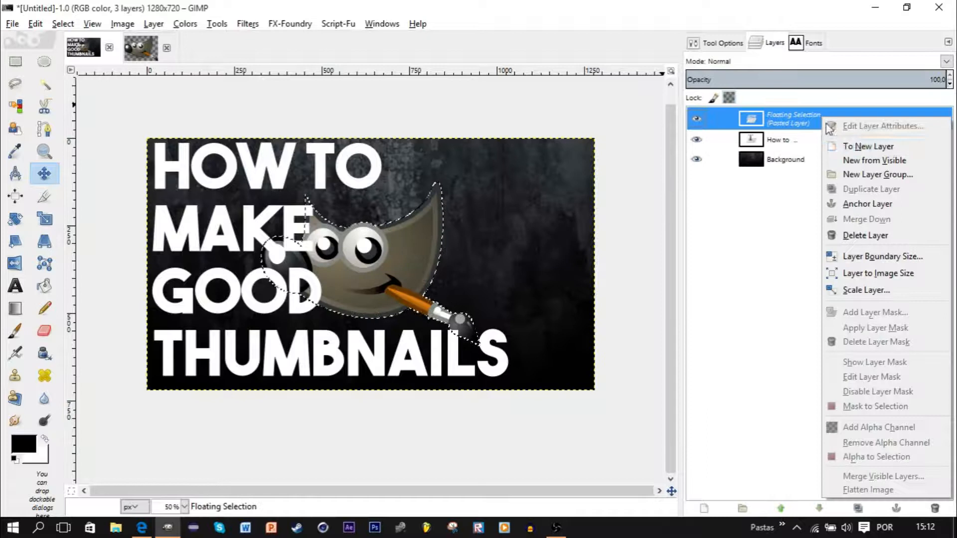
click(843, 145)
drag(386, 263, 484, 259)
- Enlarge the pasted logo layer with the Scale tool so that it extends past the canvas's right and bottom edges
click(45, 218)
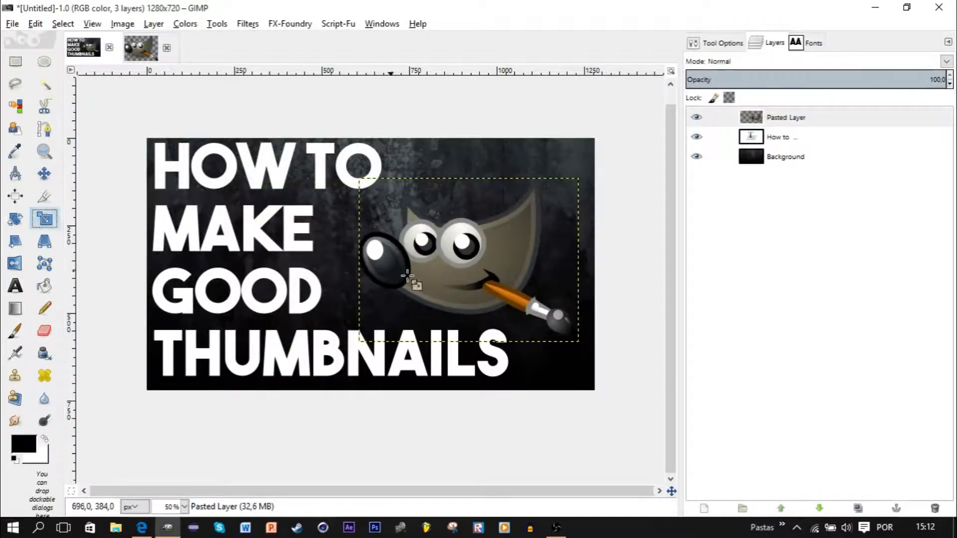
click(463, 286)
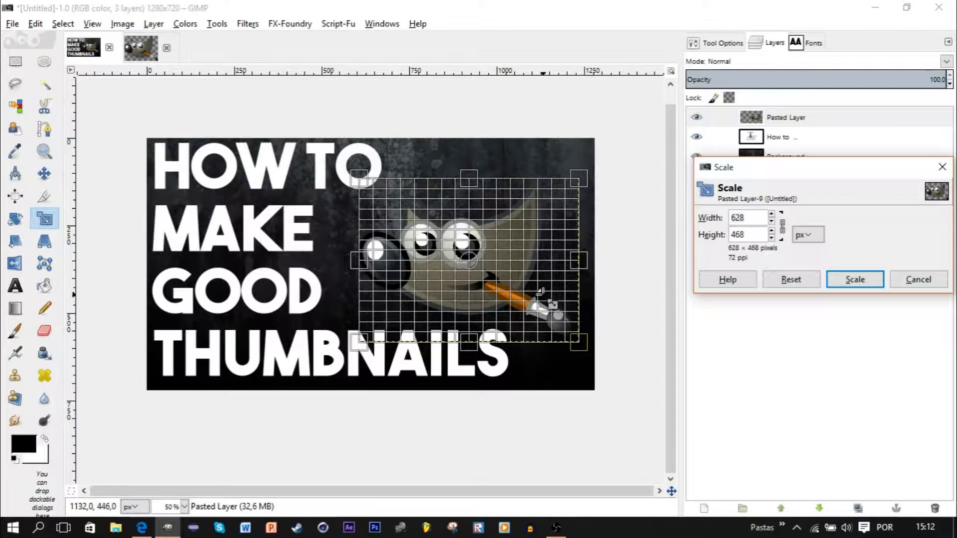
drag(579, 330, 699, 421)
click(829, 279)
key(m)
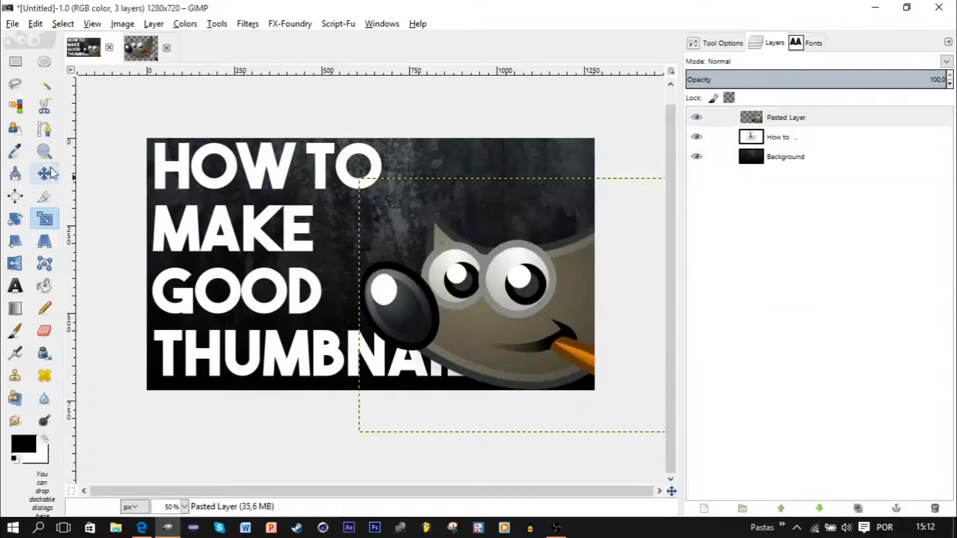
- Reposition the pasted logo layer higher on the canvas and enlarge it with the Scale tool to about 1035 x 771 px
drag(494, 310, 497, 286)
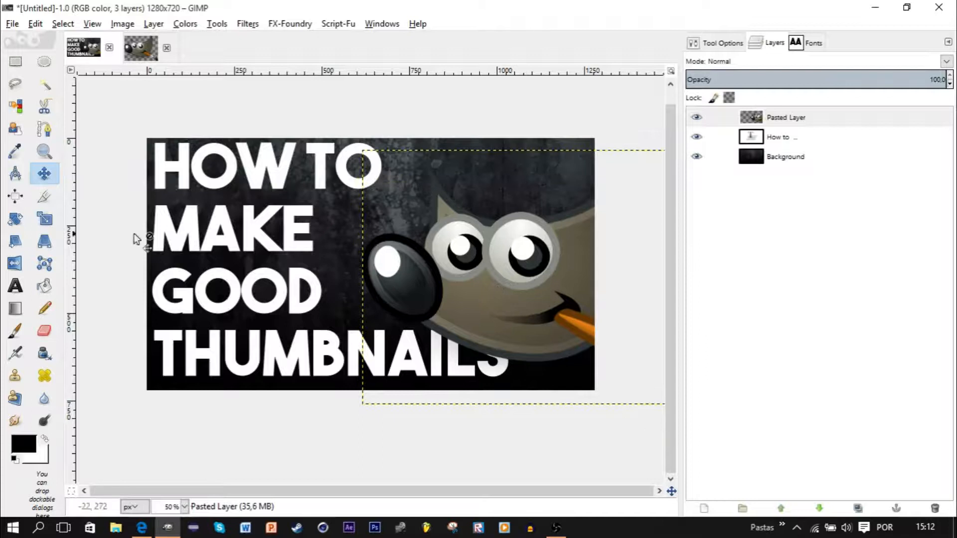
click(47, 223)
click(416, 286)
drag(409, 252, 392, 239)
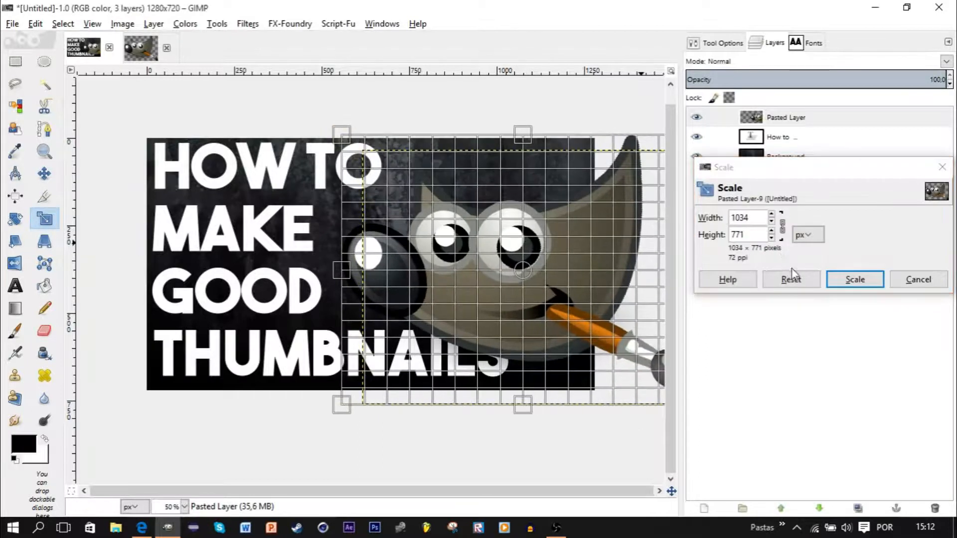
key(Return)
click(44, 173)
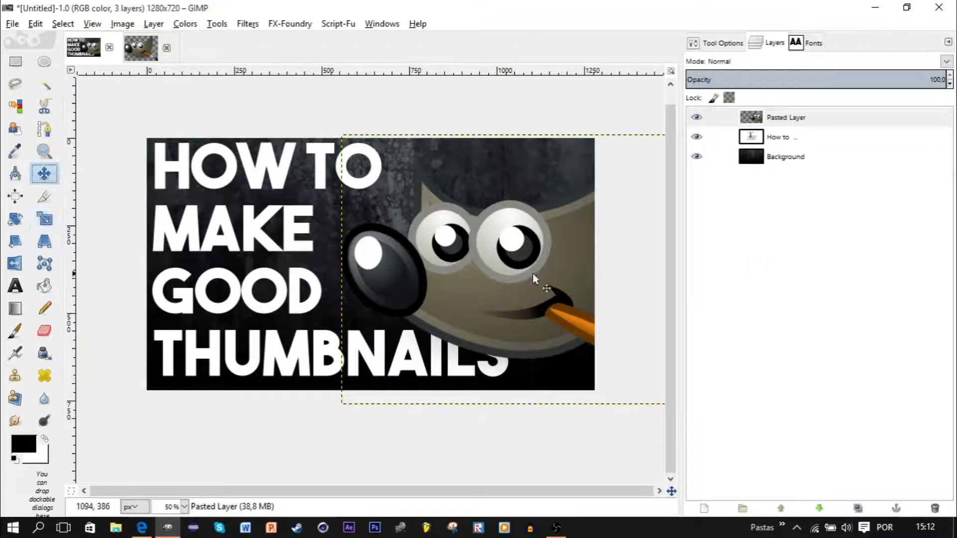
drag(534, 274, 577, 258)
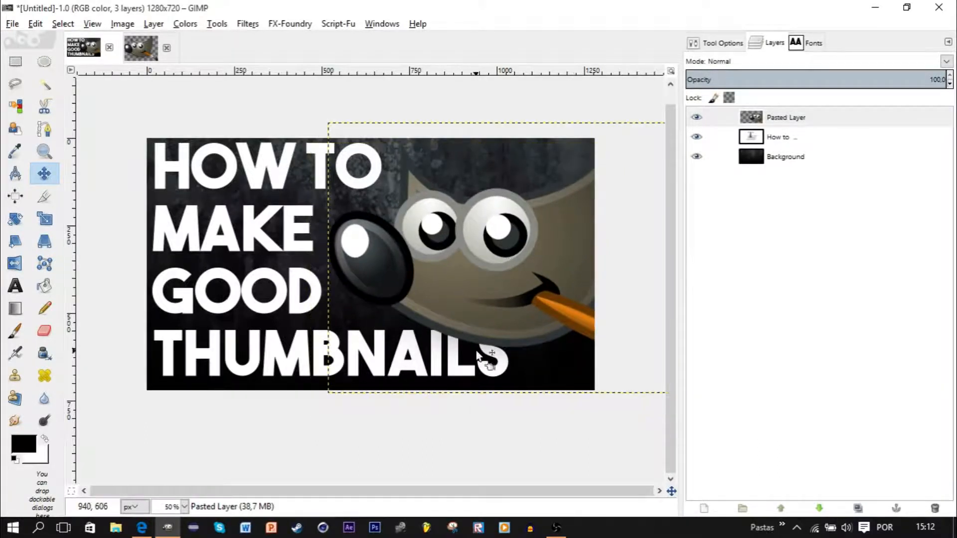
click(15, 285)
click(708, 137)
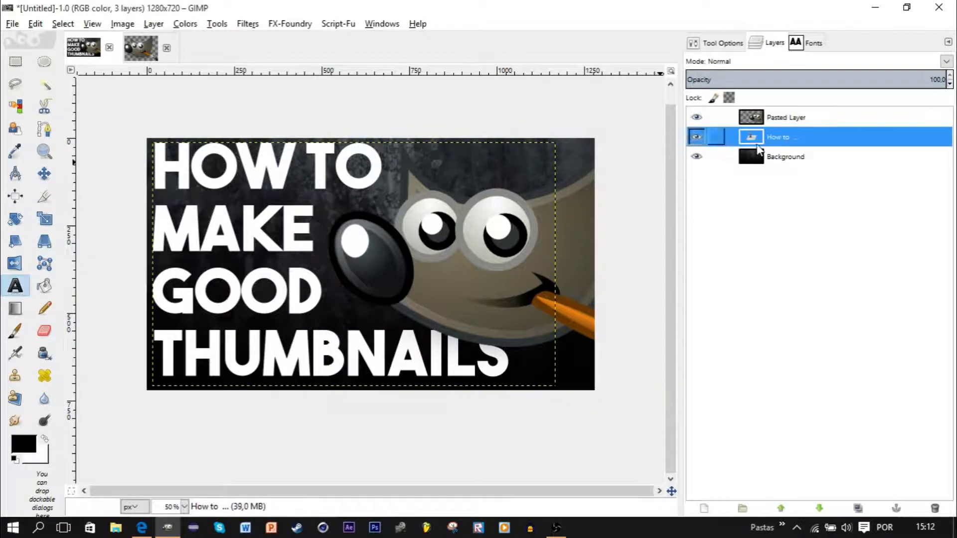
click(474, 368)
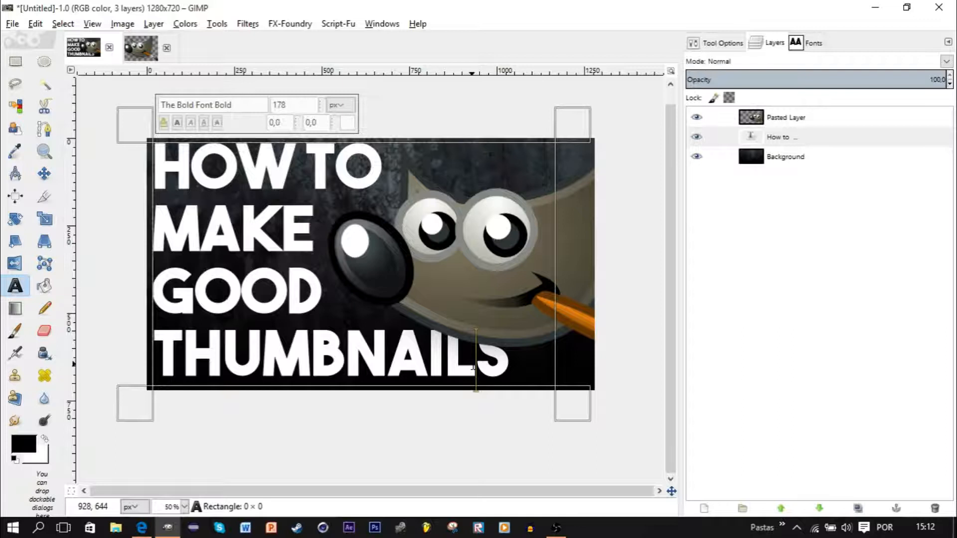
- Shrink the pasted logo layer with the Scale tool and move it up and left so most of the logo fits on the canvas
click(812, 118)
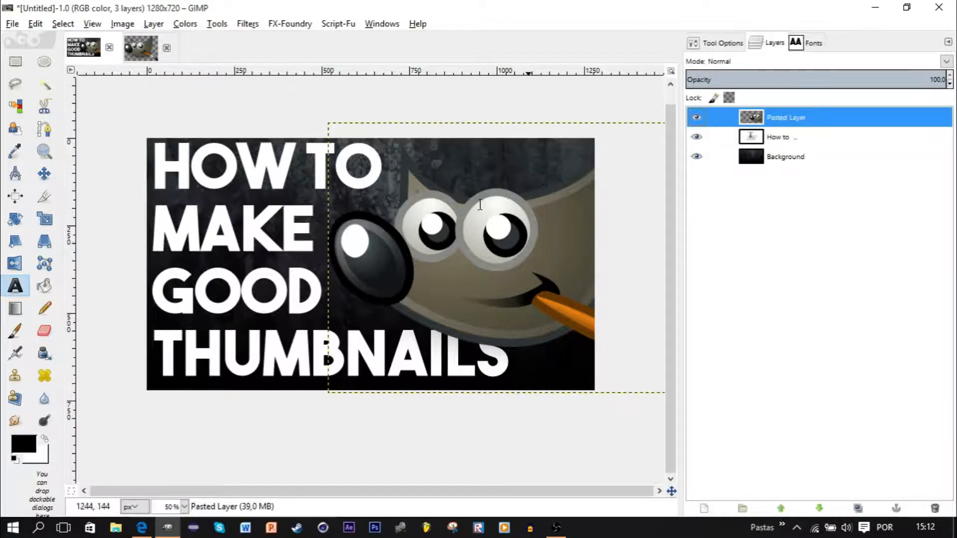
click(15, 219)
click(46, 220)
click(497, 203)
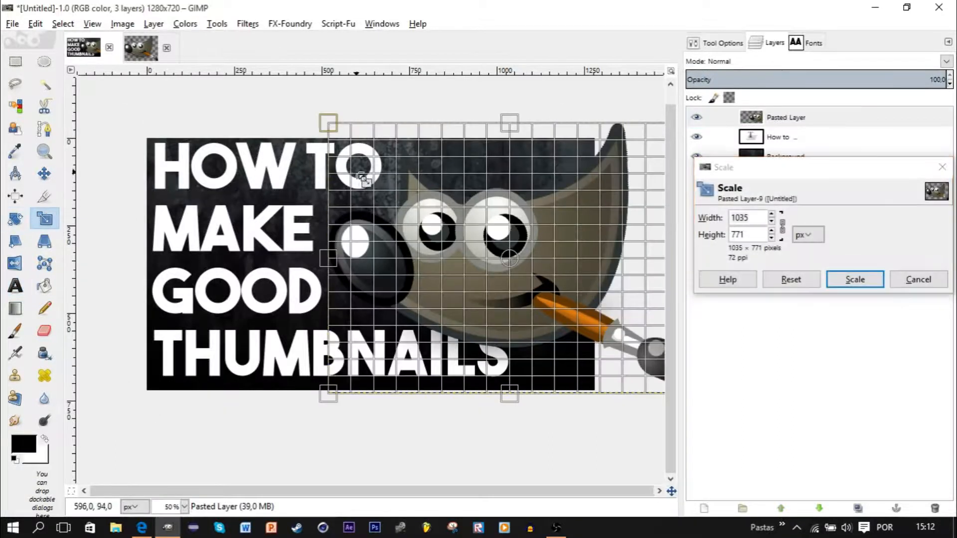
drag(355, 171, 409, 220)
click(843, 279)
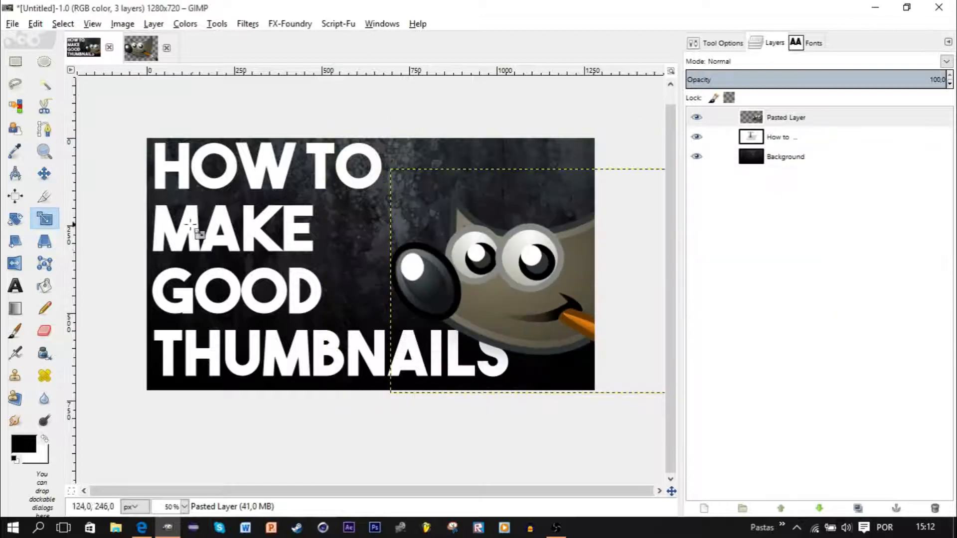
click(56, 172)
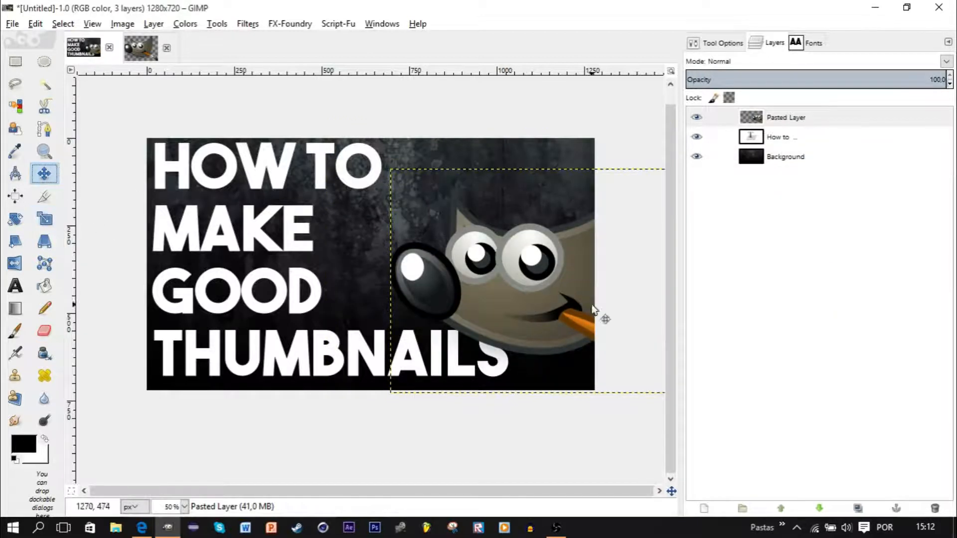
drag(551, 292, 533, 274)
- Lower the pasted logo layer below the title text layer and move it slightly down so it sits behind the word THUMBNAILS
click(801, 158)
click(812, 122)
click(775, 163)
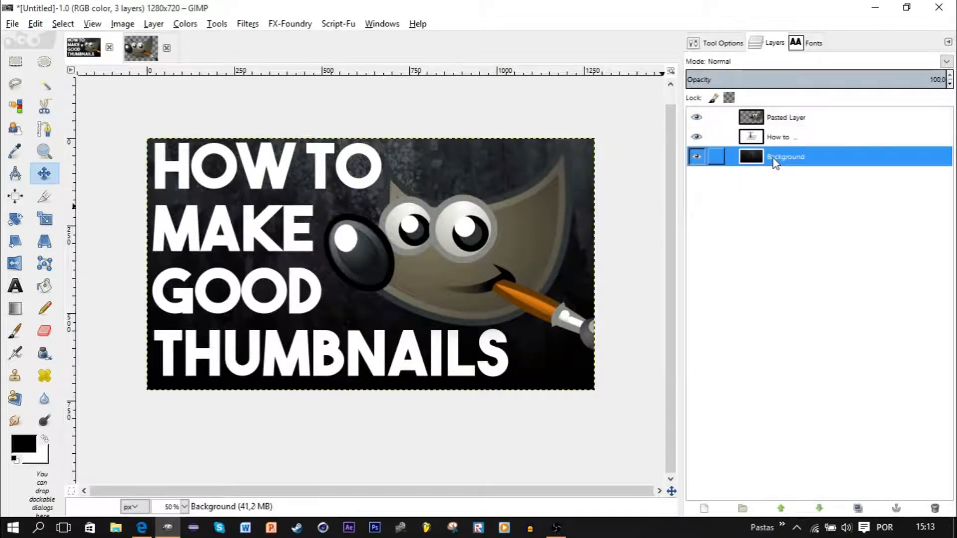
click(780, 134)
click(783, 117)
click(819, 508)
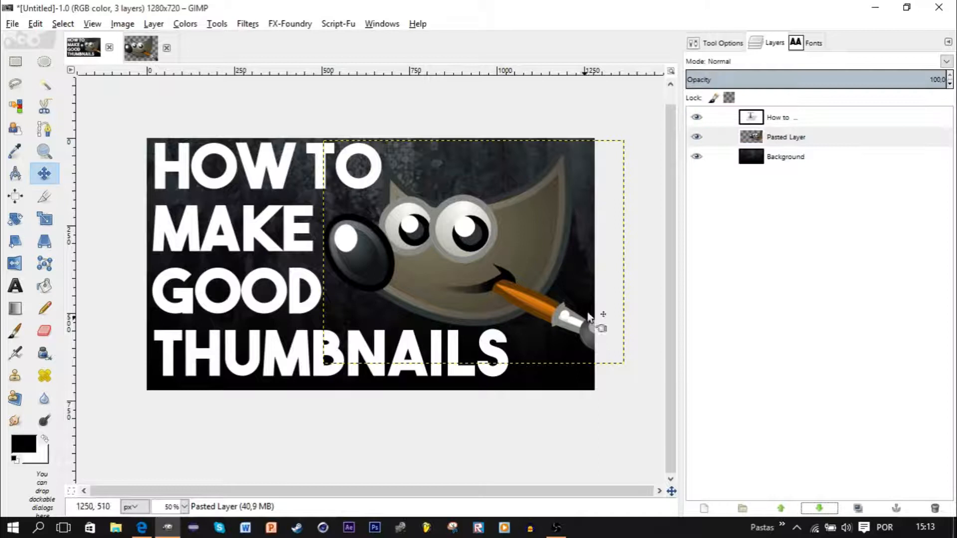
click(793, 135)
drag(499, 274, 504, 292)
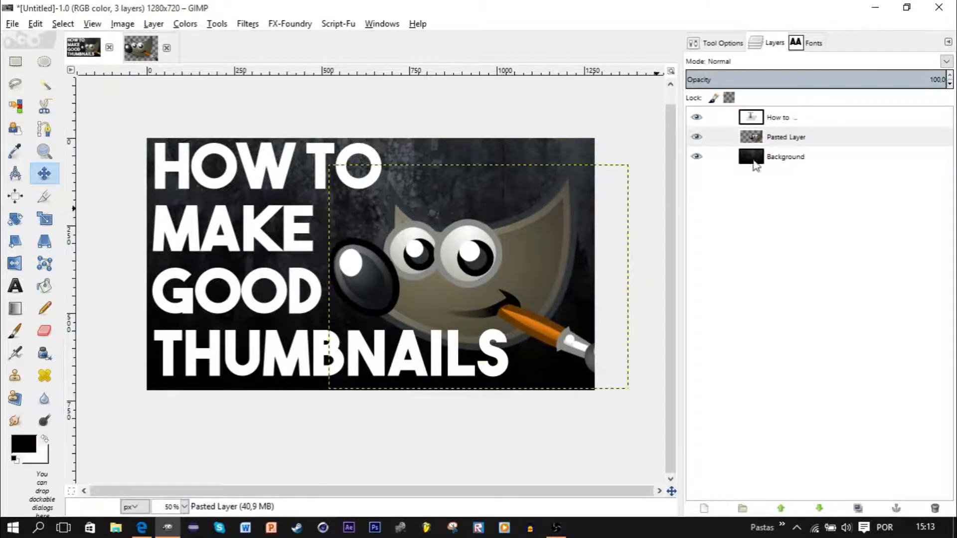
click(800, 141)
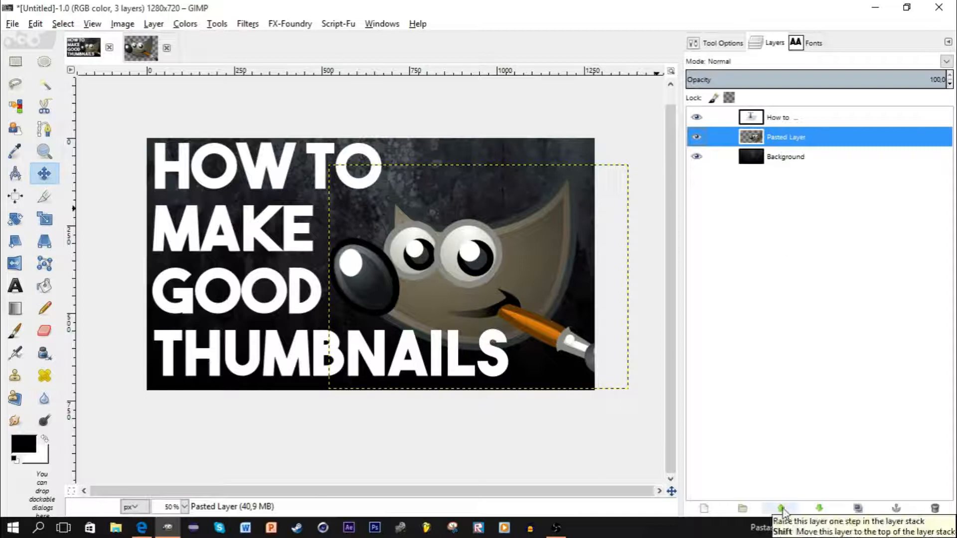
- Add a transparent 1280 x 720 px layer named Background Effect directly above the Background layer
click(814, 172)
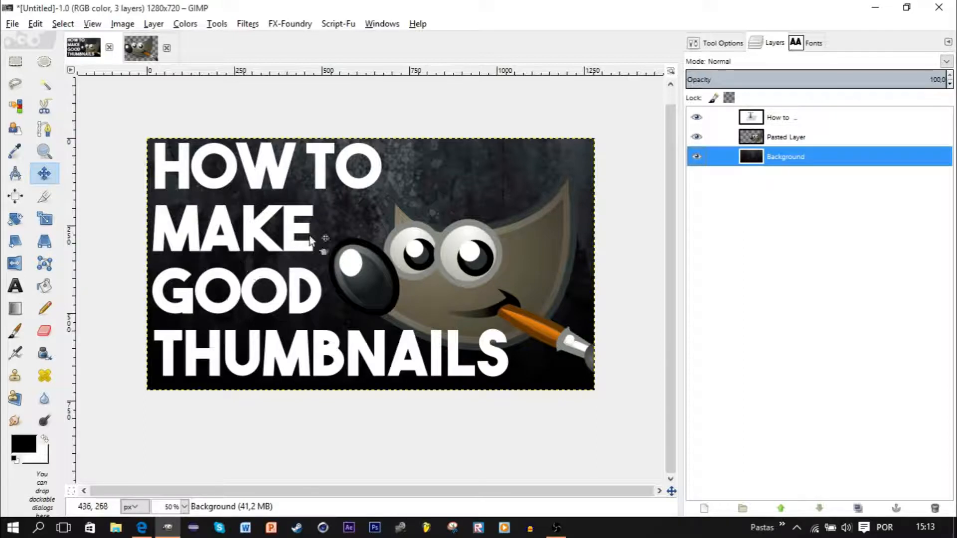
click(704, 509)
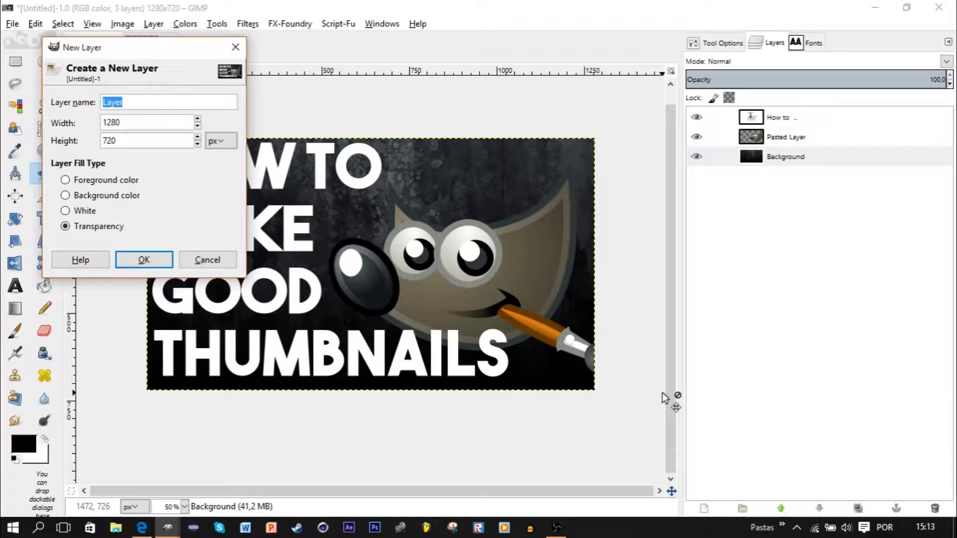
text(Background Effect)
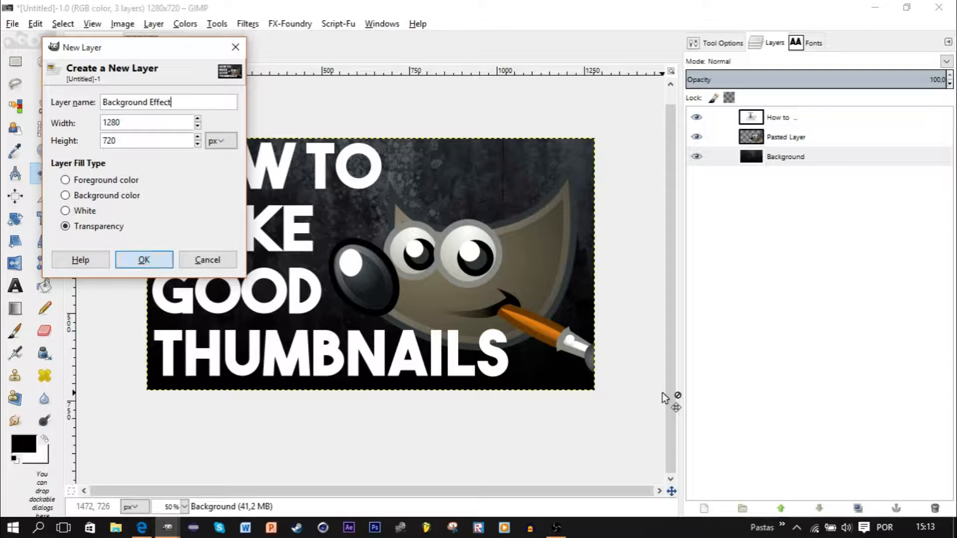
key(Return)
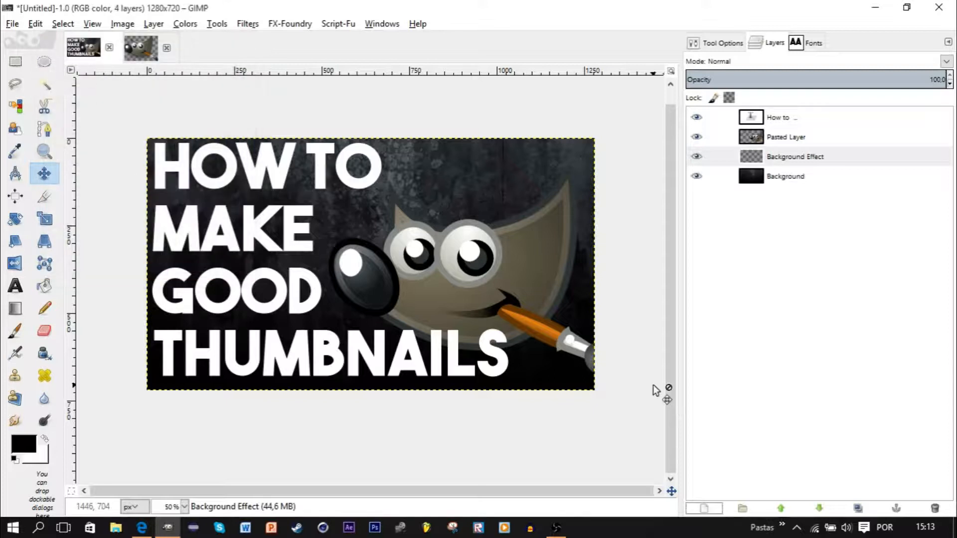
- Add a horizontal guide by percent at 50% of the image height
click(131, 25)
mouse_move(244, 260)
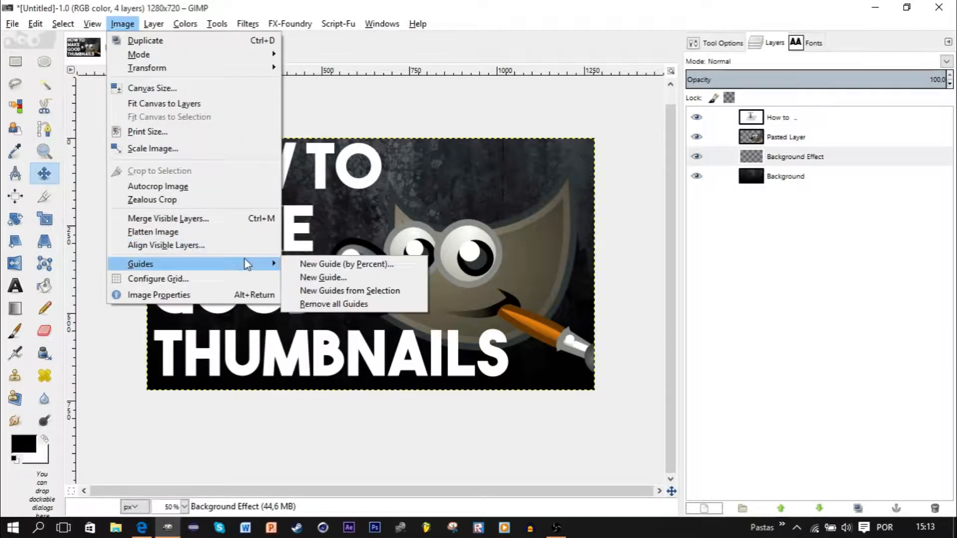
click(347, 264)
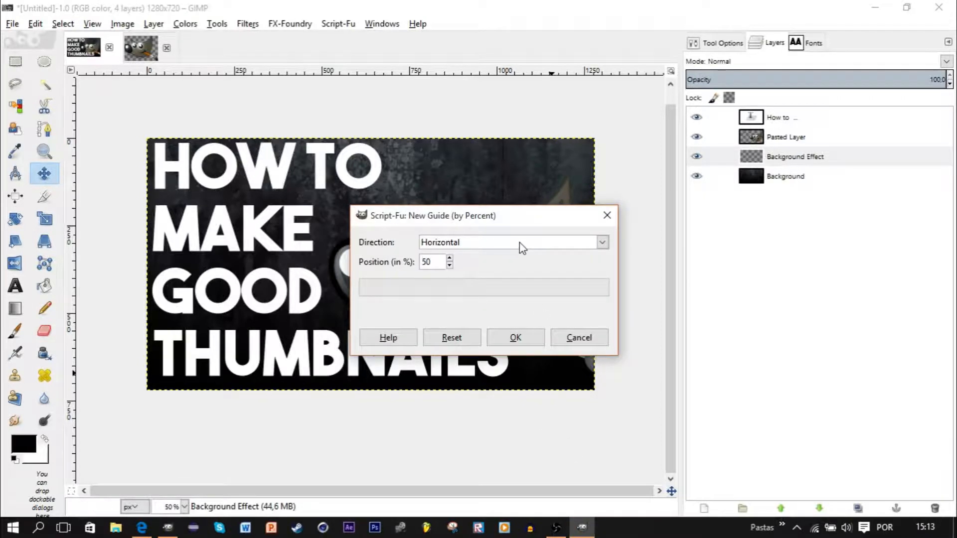
click(515, 338)
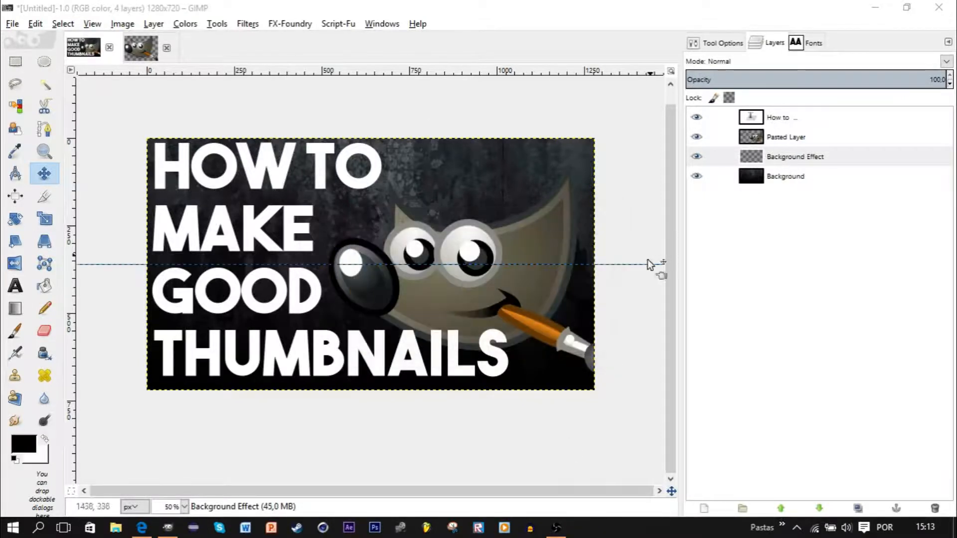
- Add a vertical guide by percent at 50% of the image width
click(119, 24)
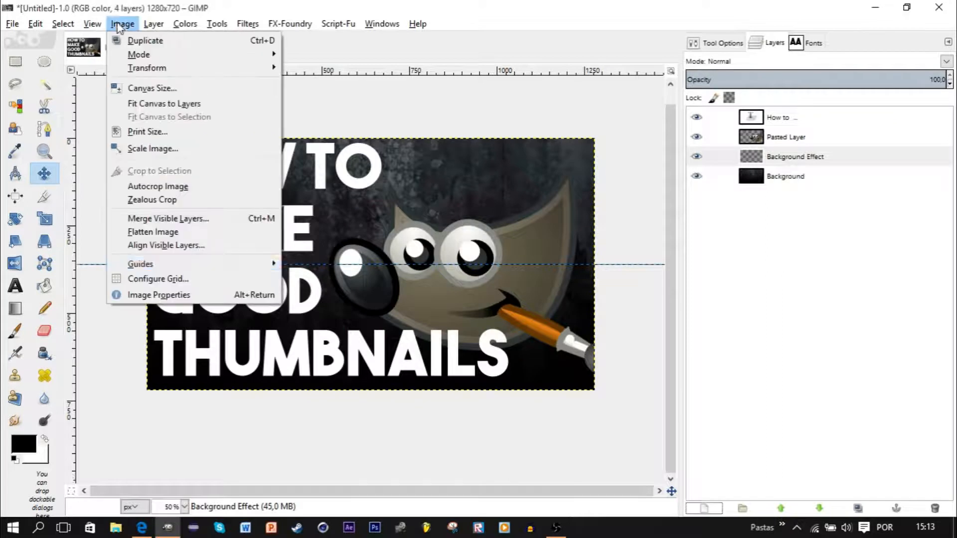
mouse_move(240, 262)
click(348, 263)
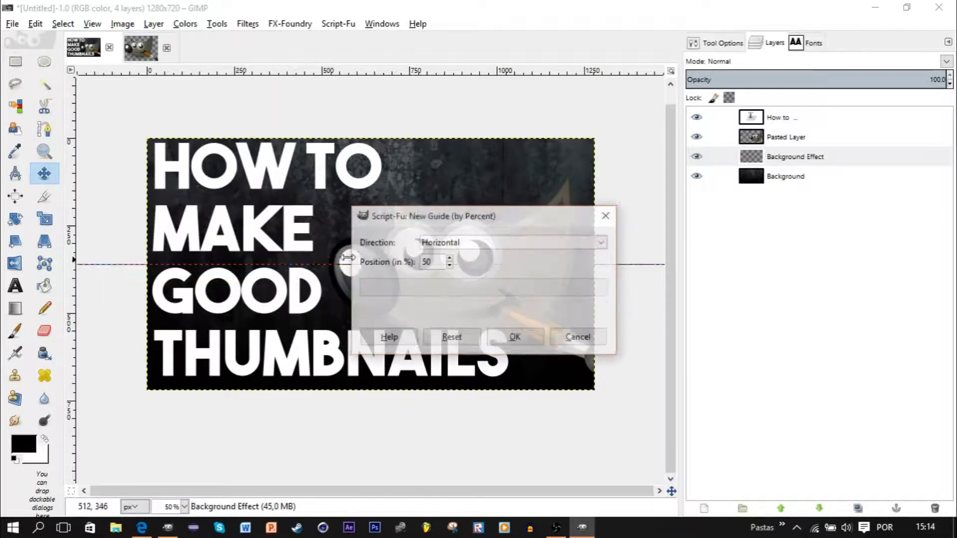
click(457, 244)
click(464, 273)
click(513, 341)
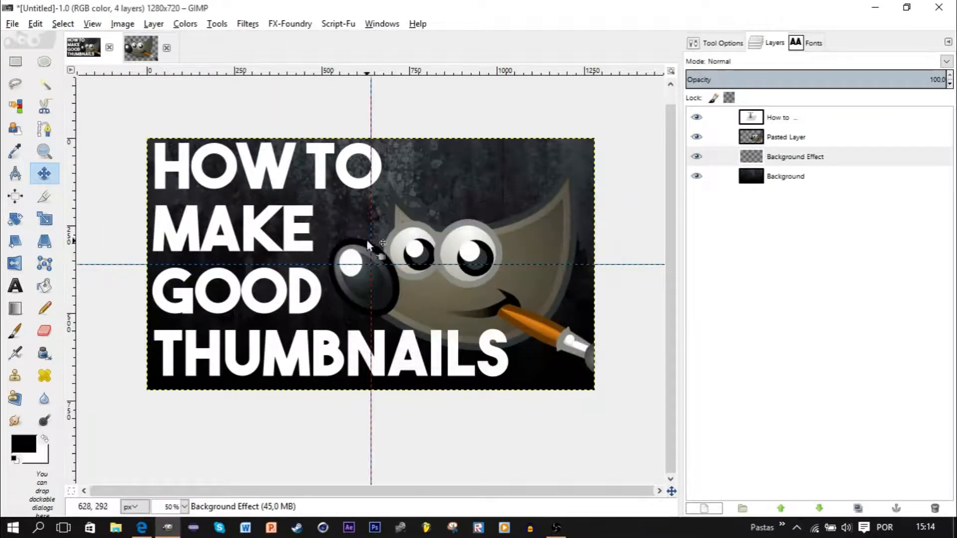
- Activate the Blend tool and choose the FG to Transparent gradient from the Gradients dialog
click(16, 308)
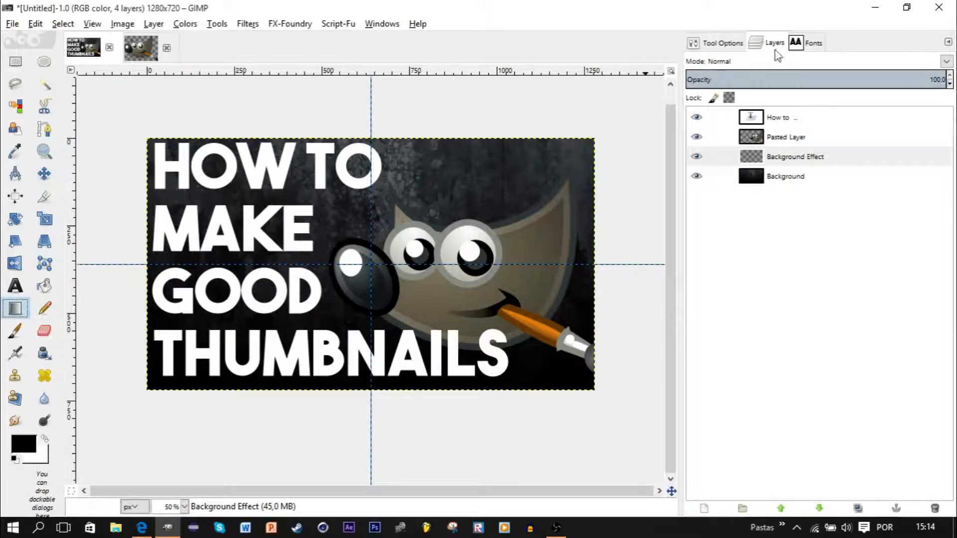
click(723, 45)
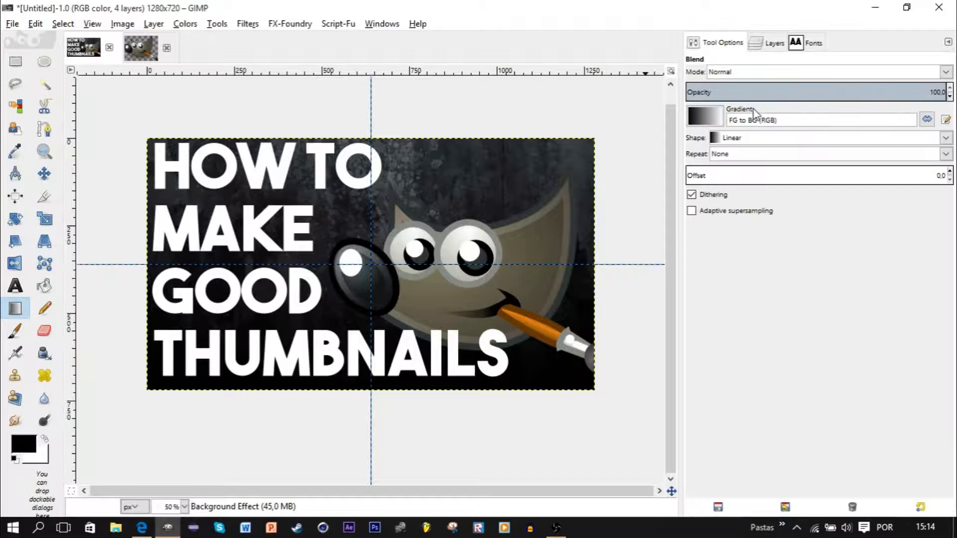
click(242, 26)
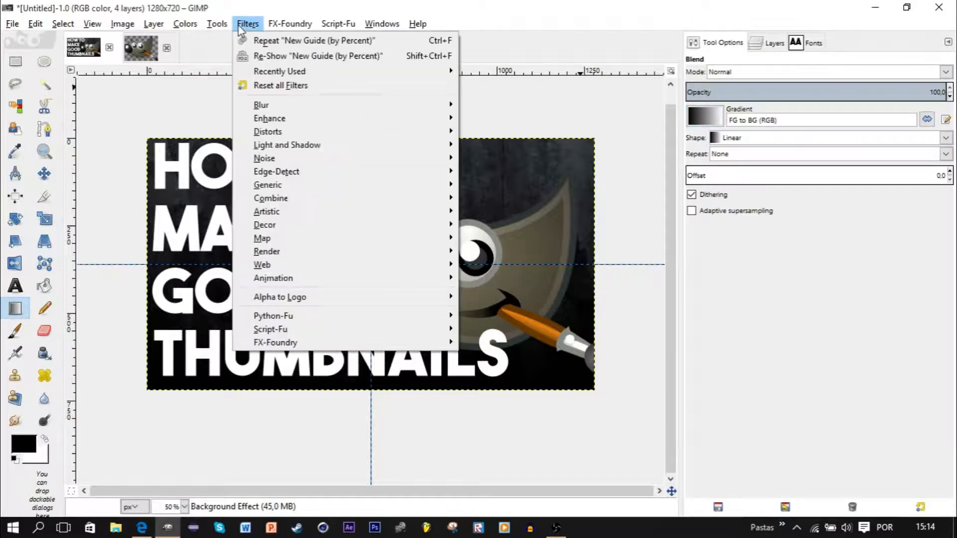
mouse_move(382, 17)
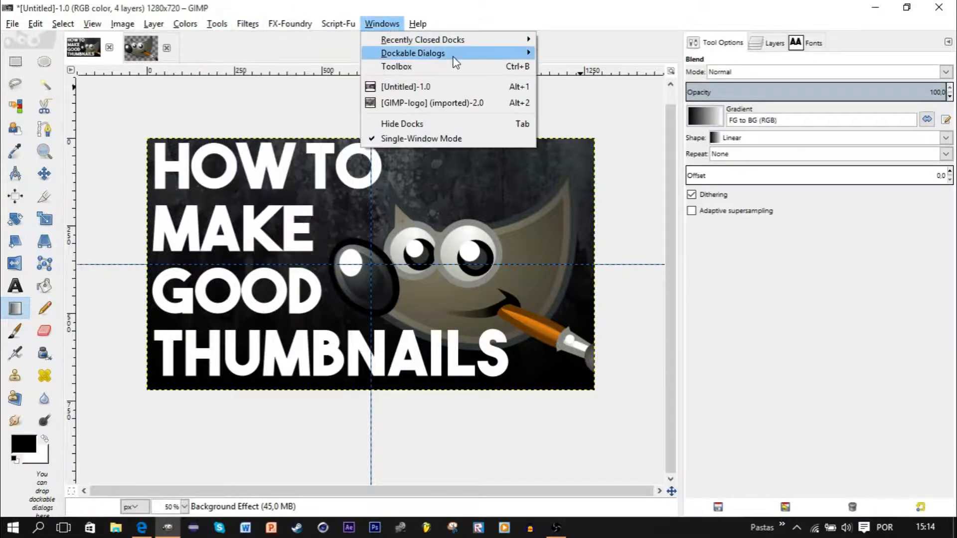
mouse_move(455, 62)
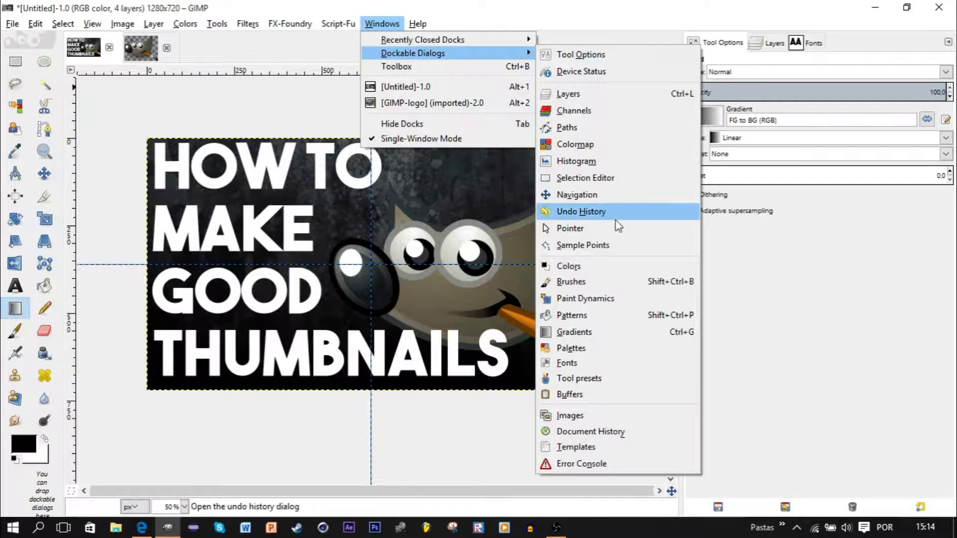
click(617, 332)
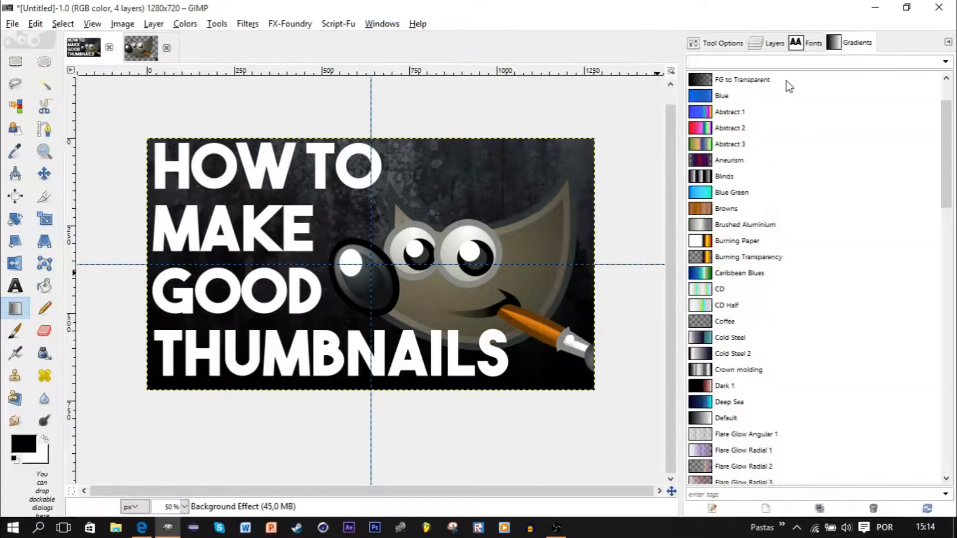
scroll(786, 82, up, 2)
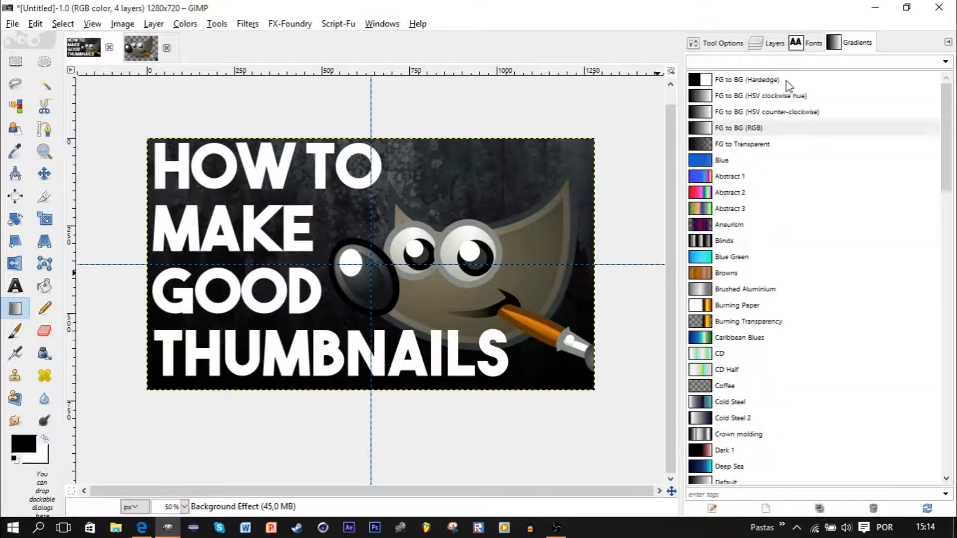
click(769, 145)
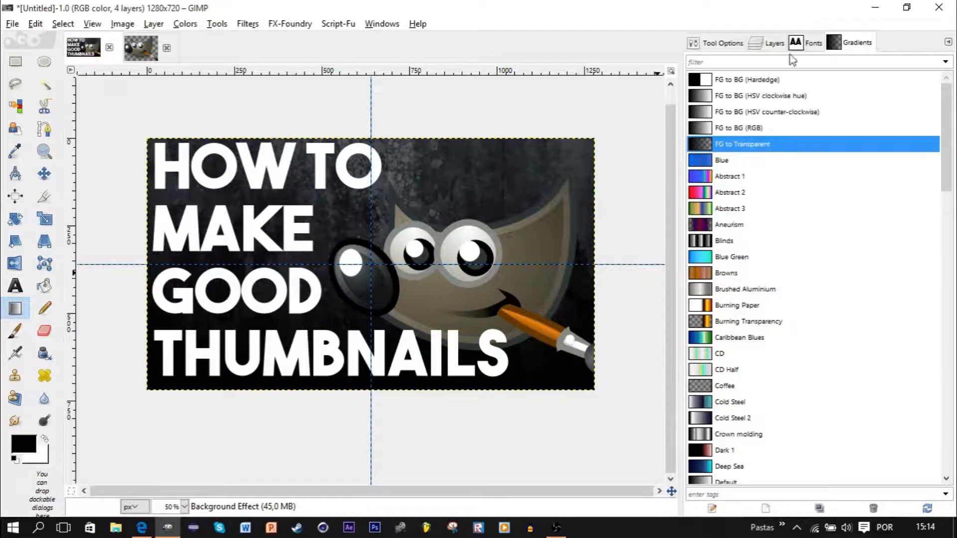
- Set the gradient shape to Radial and draw it on the Background Effect layer from the guides' intersection to the canvas's right edge
click(709, 47)
click(735, 138)
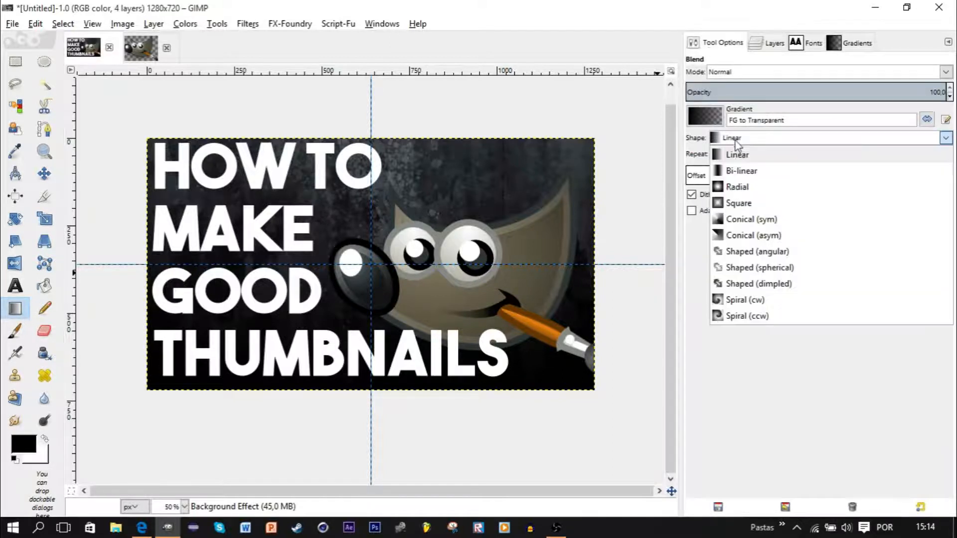
click(740, 189)
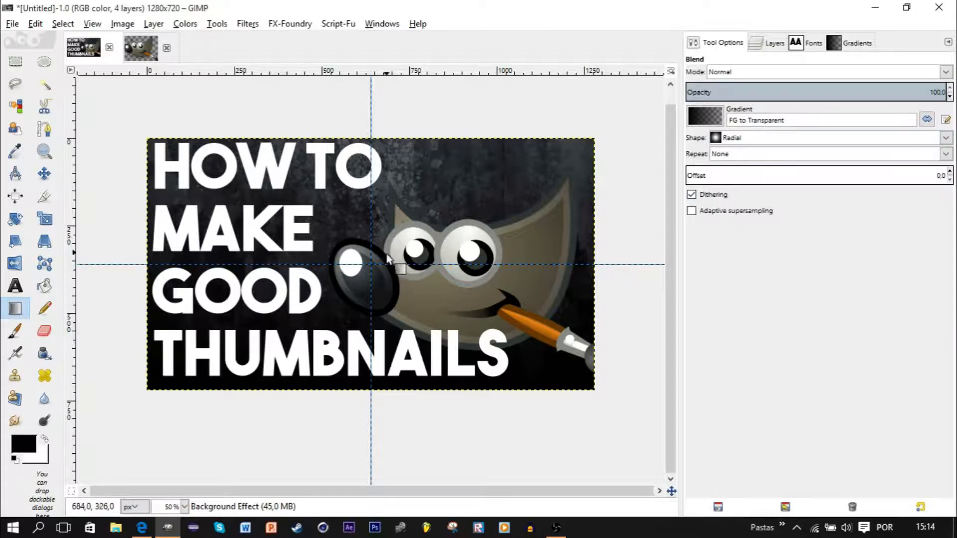
drag(370, 265, 590, 269)
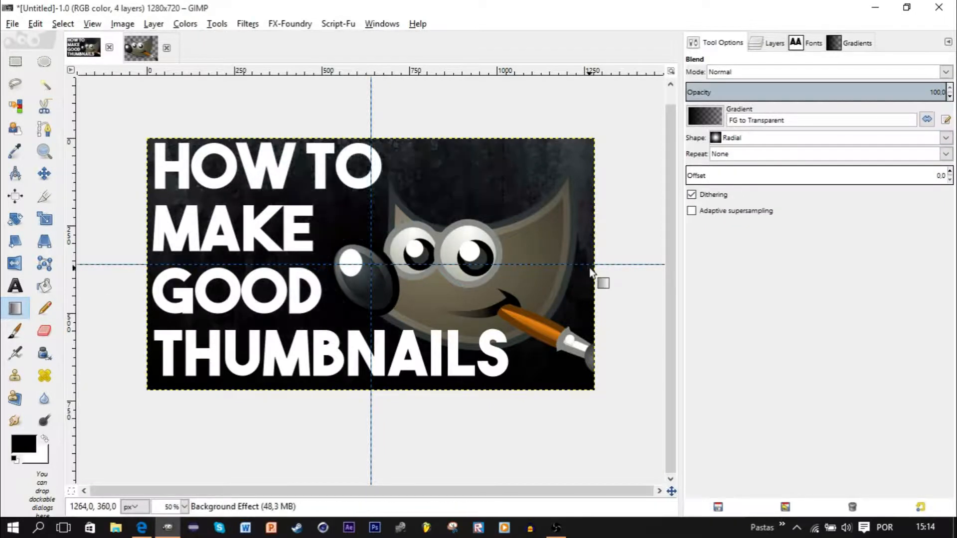
- Try redrawing the FG to Transparent radial gradient from the guides' intersection, once with a white and once with a black foreground
click(45, 439)
drag(372, 264, 590, 265)
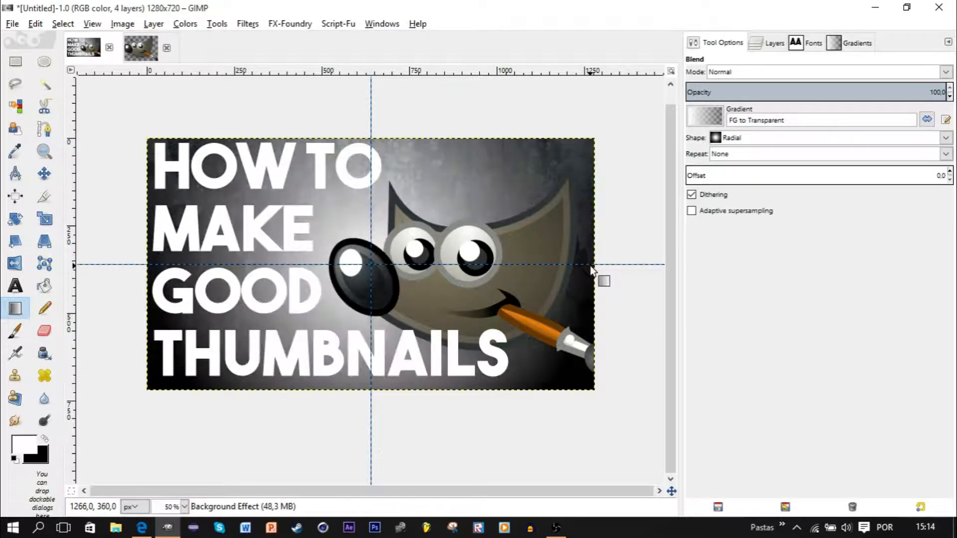
key(ctrl+z)
click(45, 441)
drag(370, 264, 589, 264)
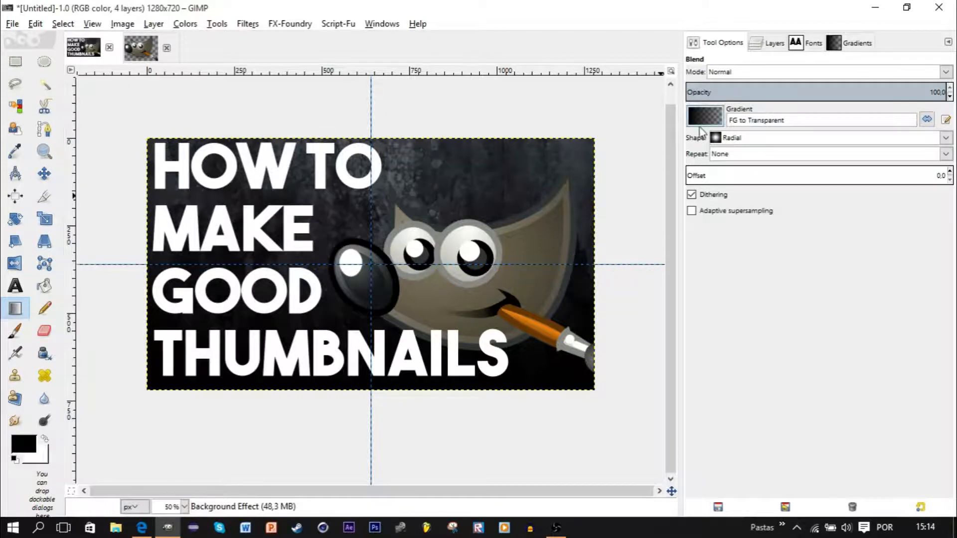
- Try the FG to BG (HSV clockwise hue) gradient radially from the guides' intersection, first with a black and finally a white foreground
drag(842, 44, 787, 92)
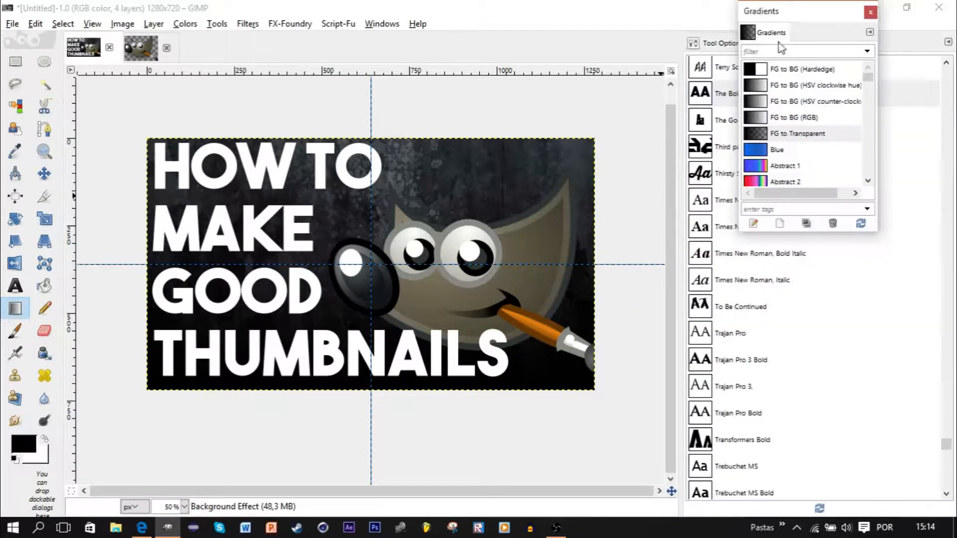
drag(781, 45, 886, 61)
click(744, 93)
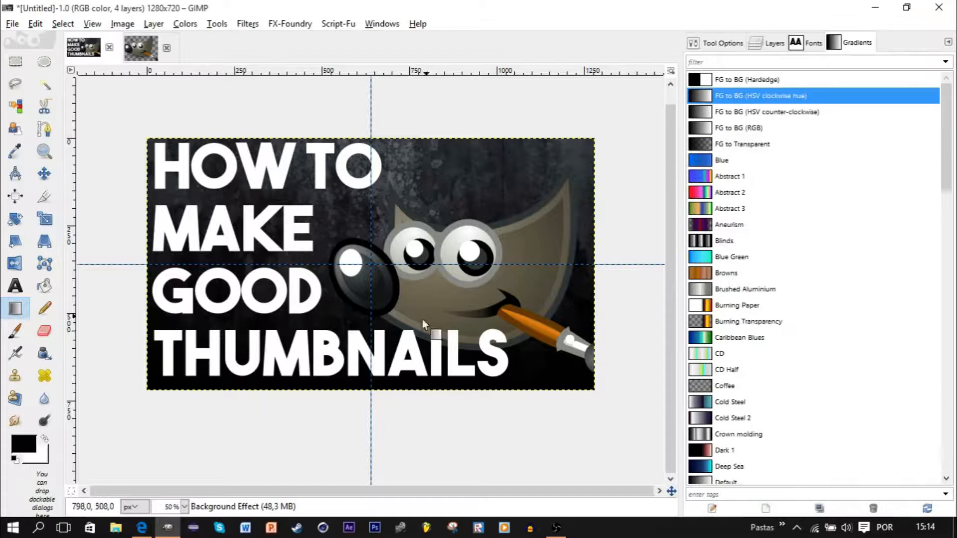
drag(370, 265, 592, 266)
key(ctrl+z)
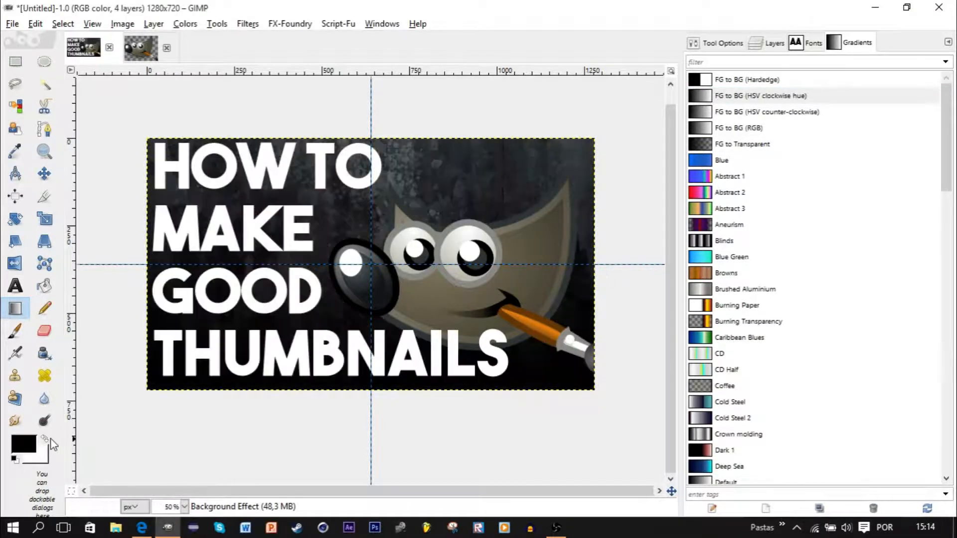
click(45, 438)
drag(371, 266, 591, 266)
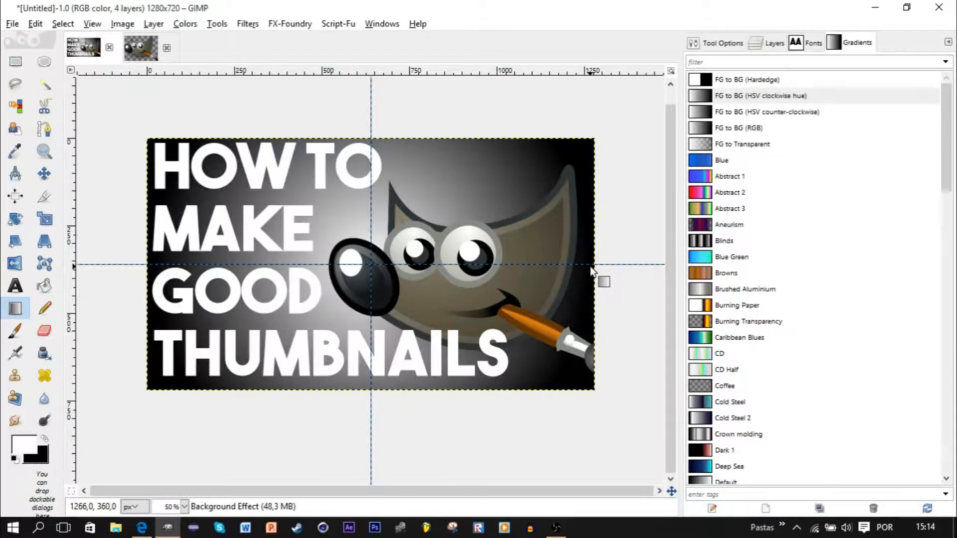
- Try Hard light mode on the Background Effect layer with the opacity lowered to about 46%
click(767, 44)
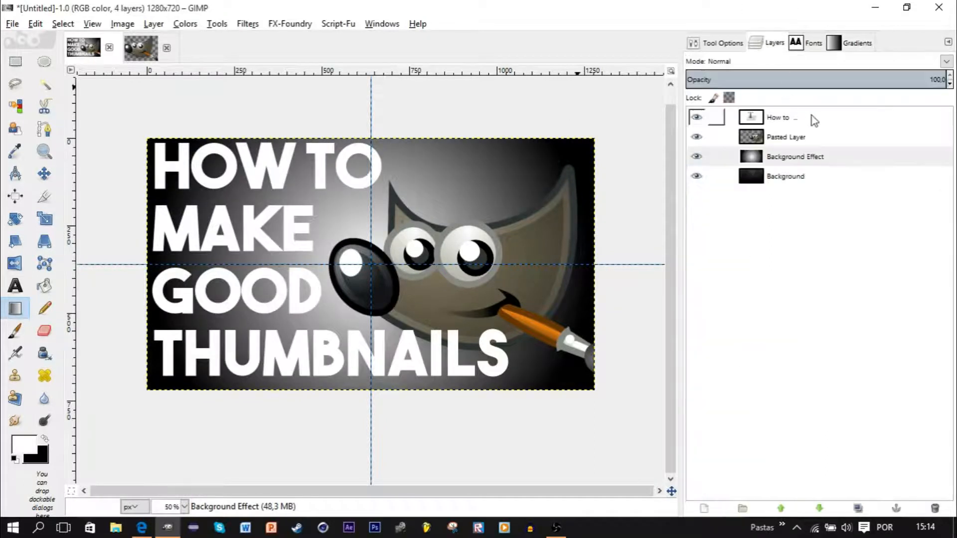
click(807, 63)
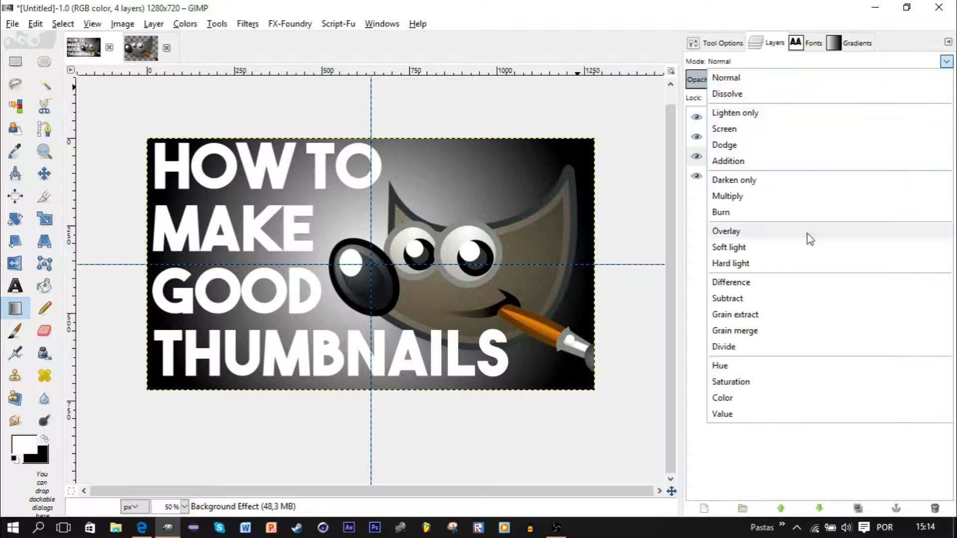
click(806, 263)
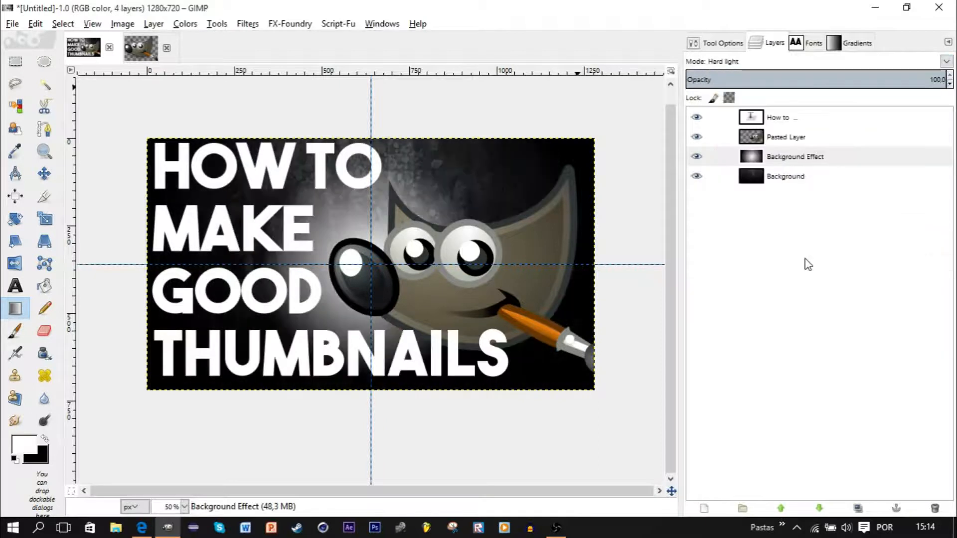
drag(835, 76, 814, 76)
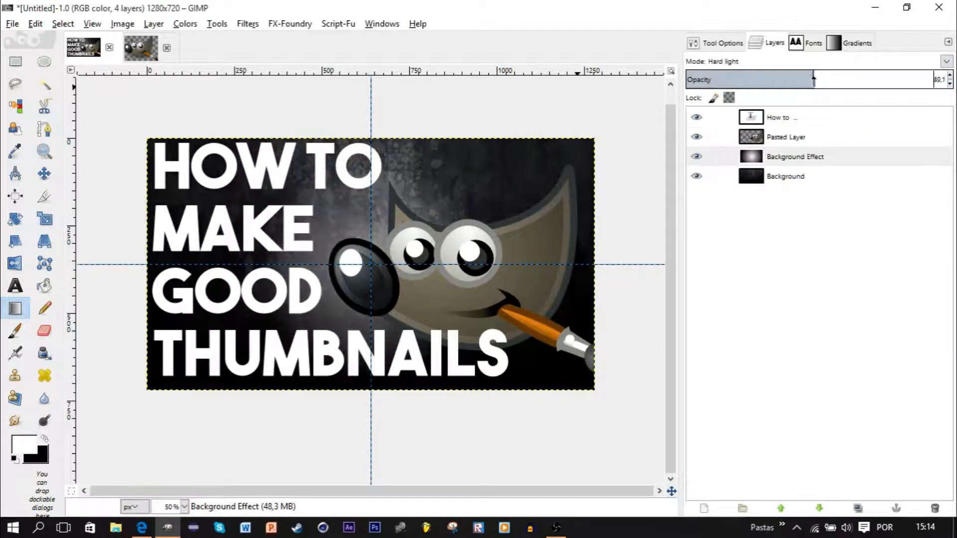
- Try Soft light mode on the Background Effect layer and return it to Normal mode at 100% opacity
click(822, 61)
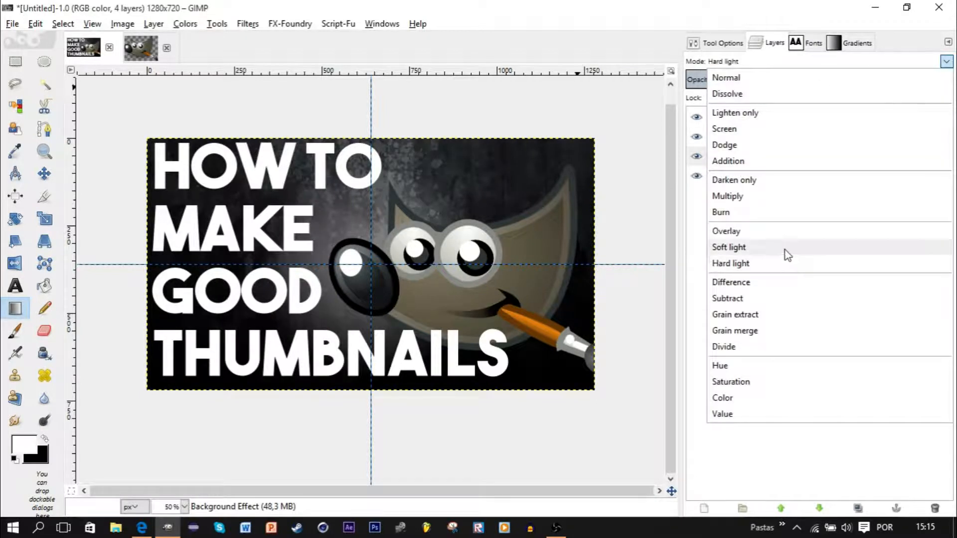
click(788, 254)
click(830, 61)
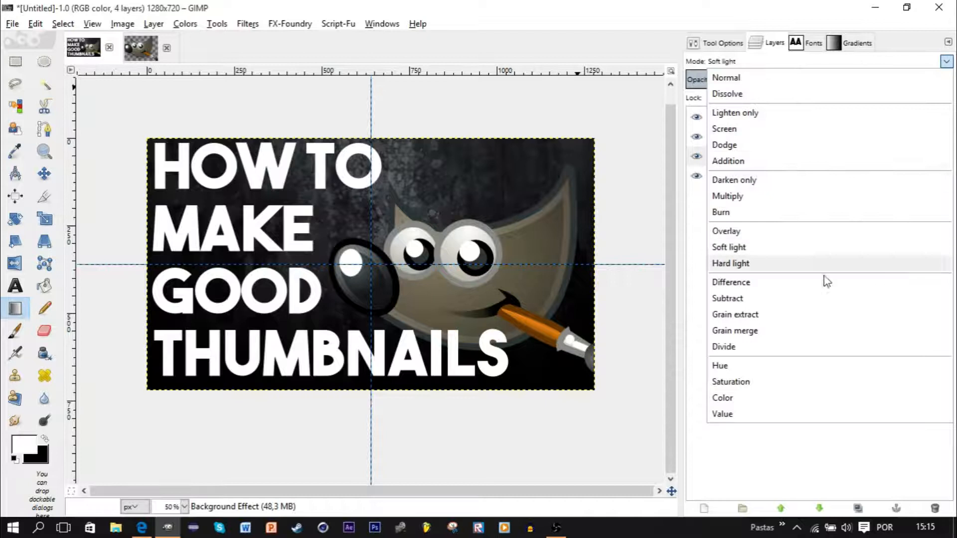
click(778, 76)
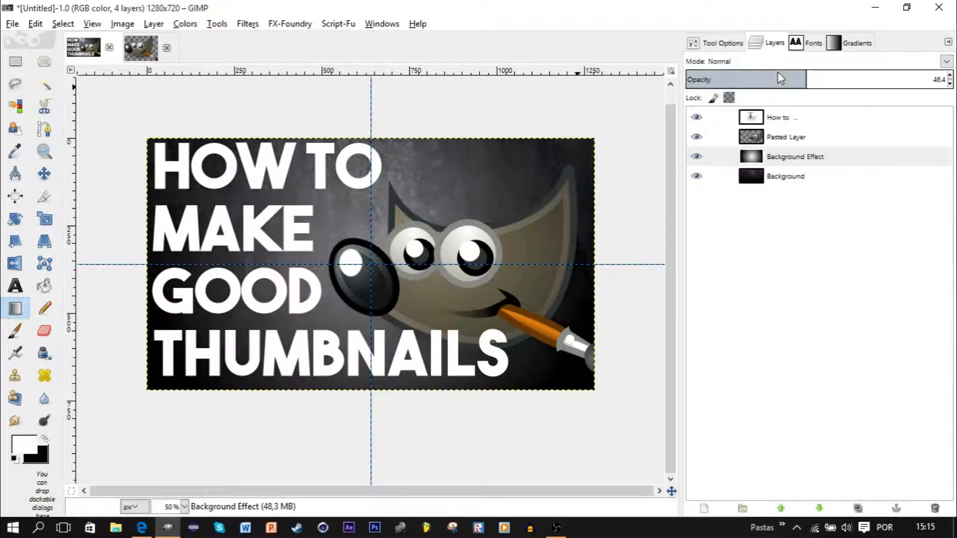
click(854, 81)
drag(854, 81, 955, 75)
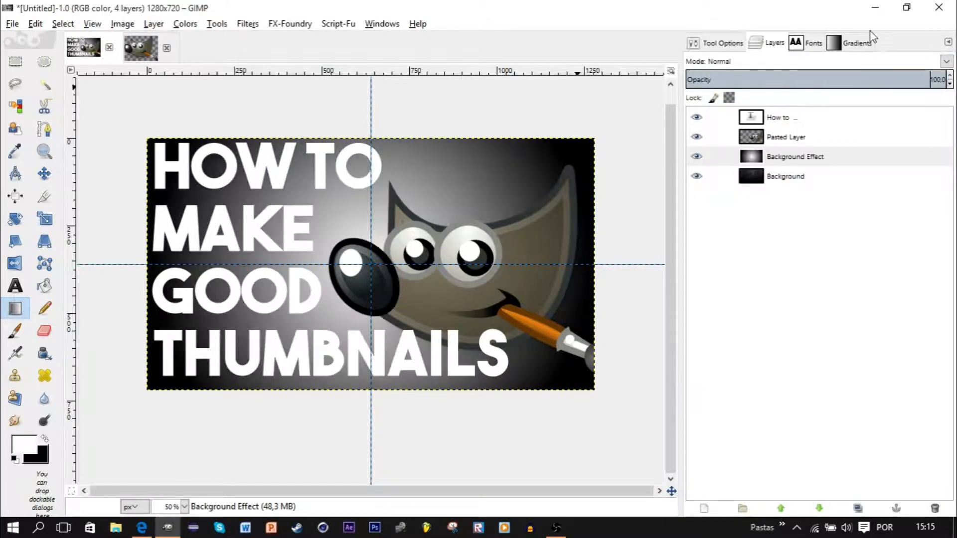
- Try a white FG to Transparent radial gradient over the existing effect and undo the gradients on the Background Effect layer
click(855, 44)
click(720, 43)
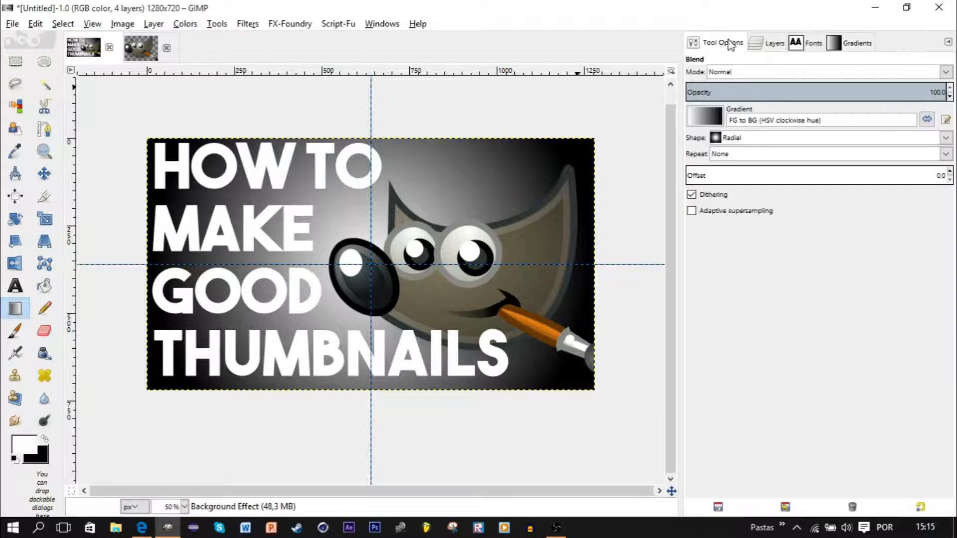
click(705, 116)
click(743, 230)
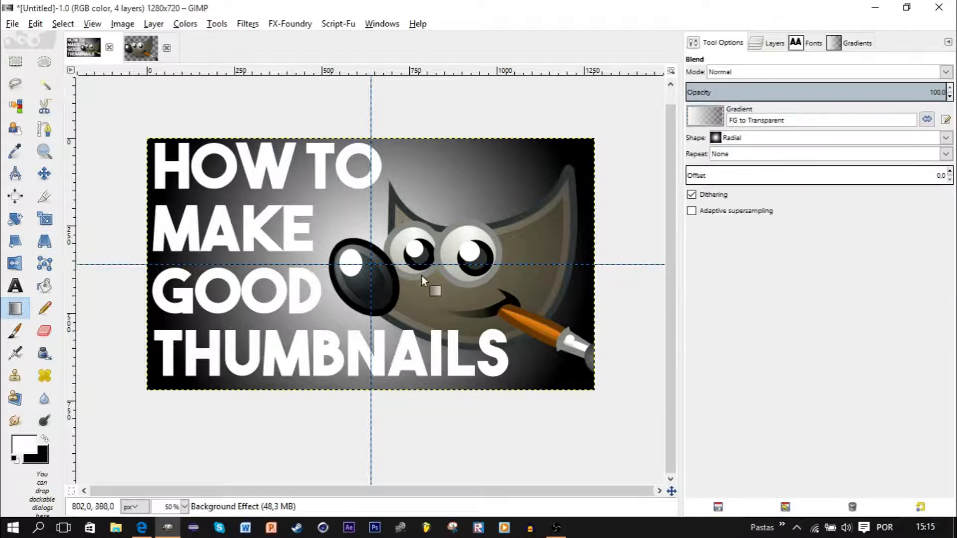
drag(370, 266, 600, 264)
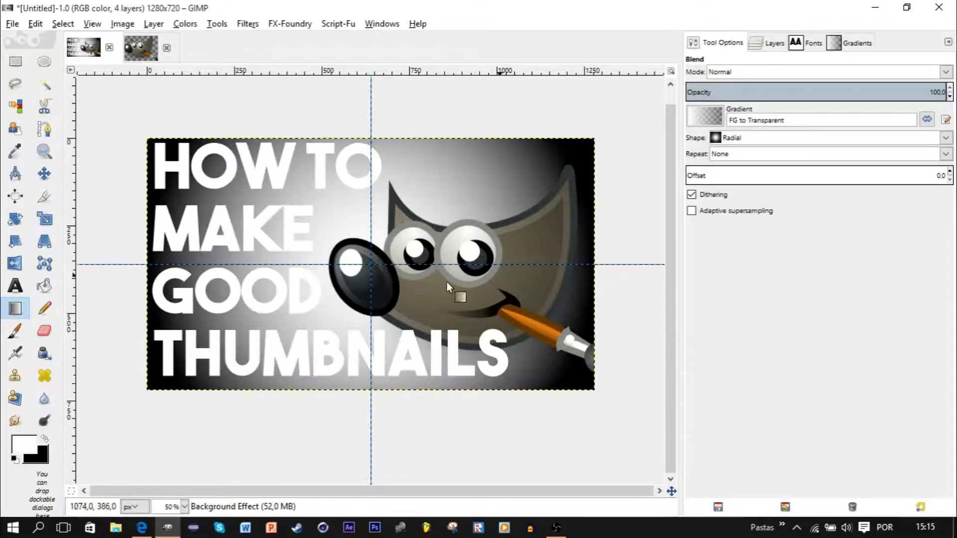
key(ctrl+z)
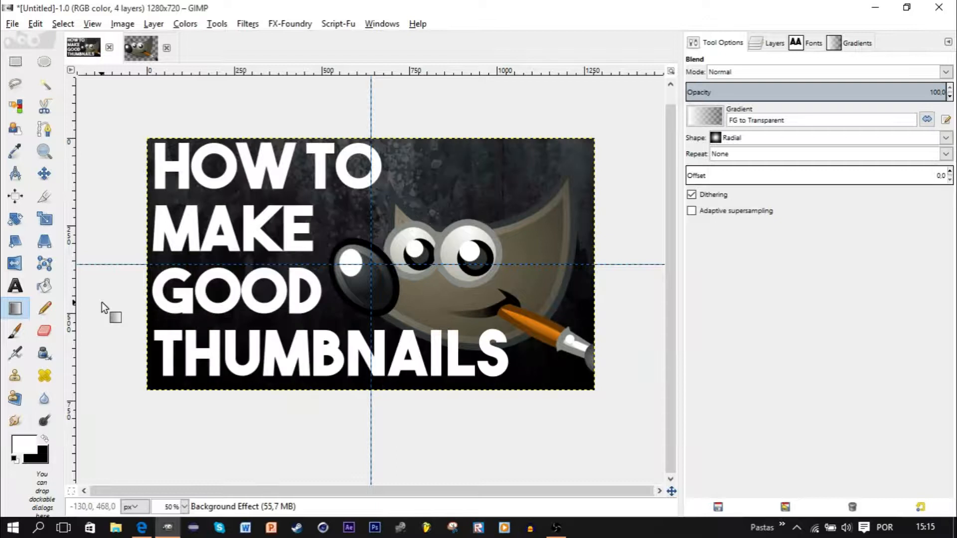
- Compare black and white FG to Transparent radial gradients on the cleared Background Effect layer, undoing each one
click(44, 439)
drag(370, 265, 588, 264)
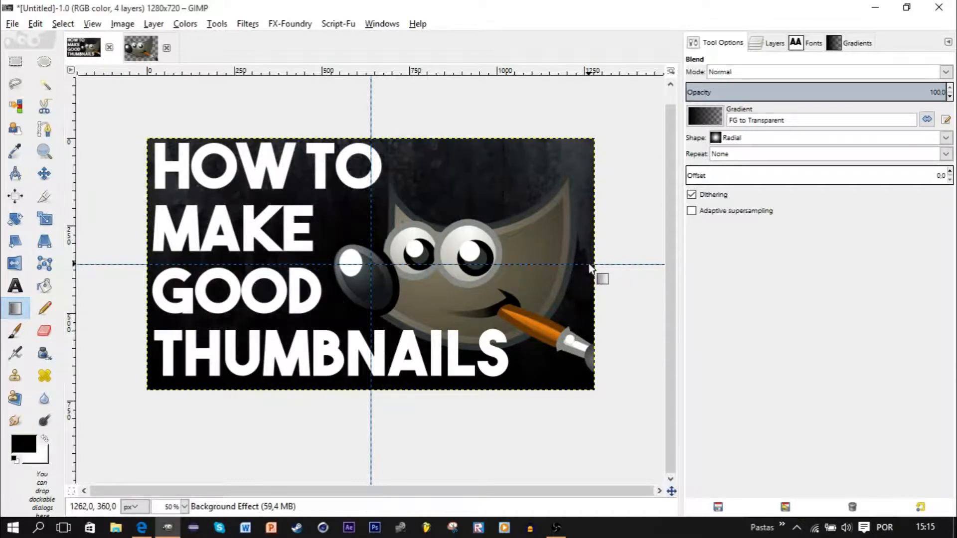
key(ctrl+z)
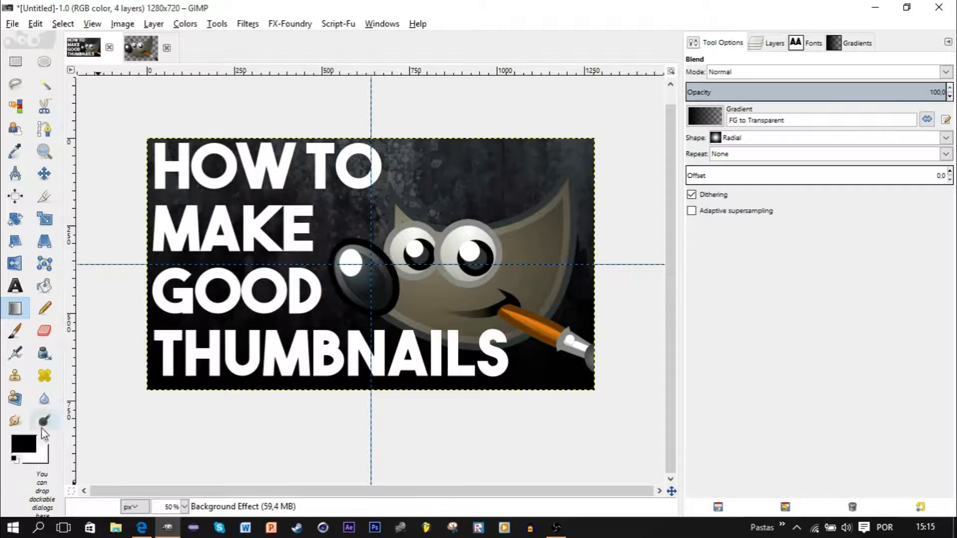
click(44, 441)
drag(370, 265, 589, 263)
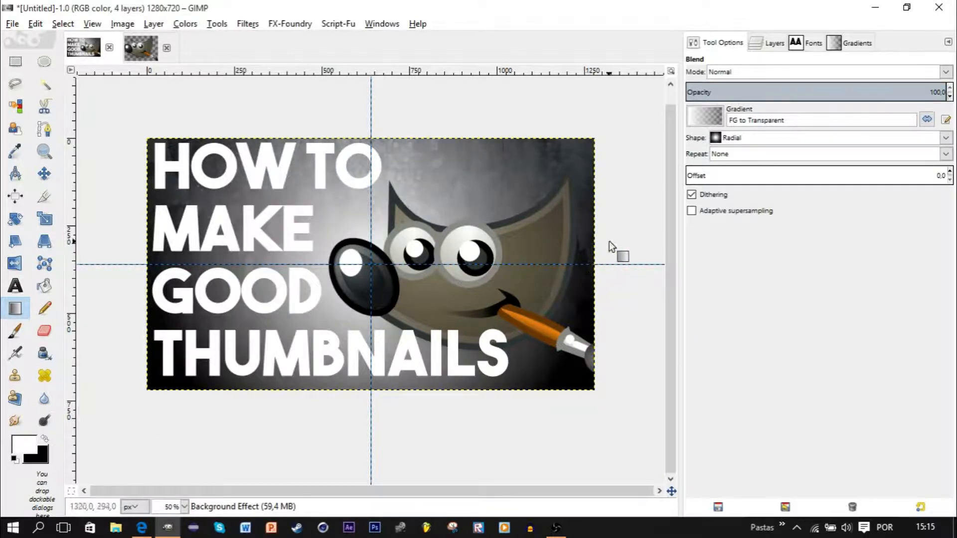
key(ctrl+z)
click(45, 440)
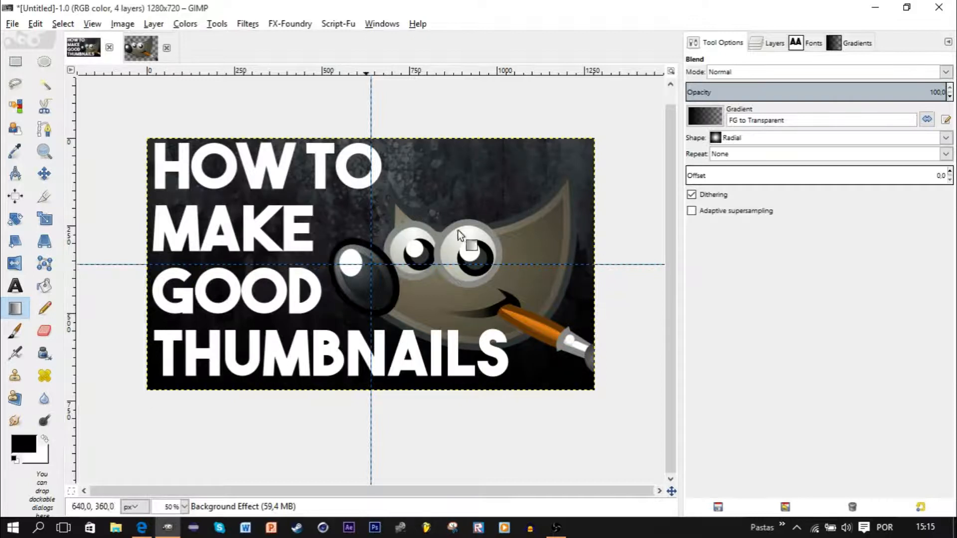
- Draw the FG to BG (HSV clockwise hue) radial gradient from the guides' intersection to the canvas's right edge with white foreground and black background
click(715, 124)
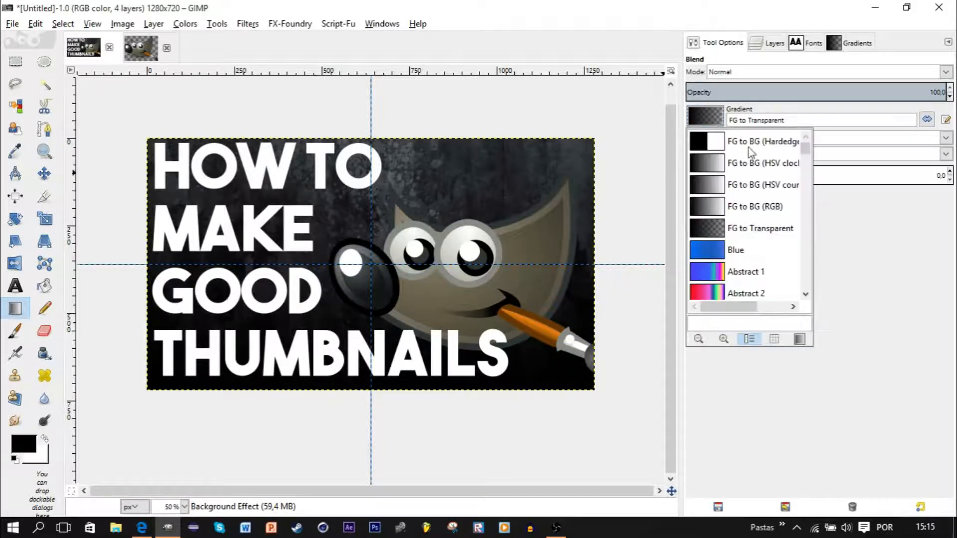
click(749, 165)
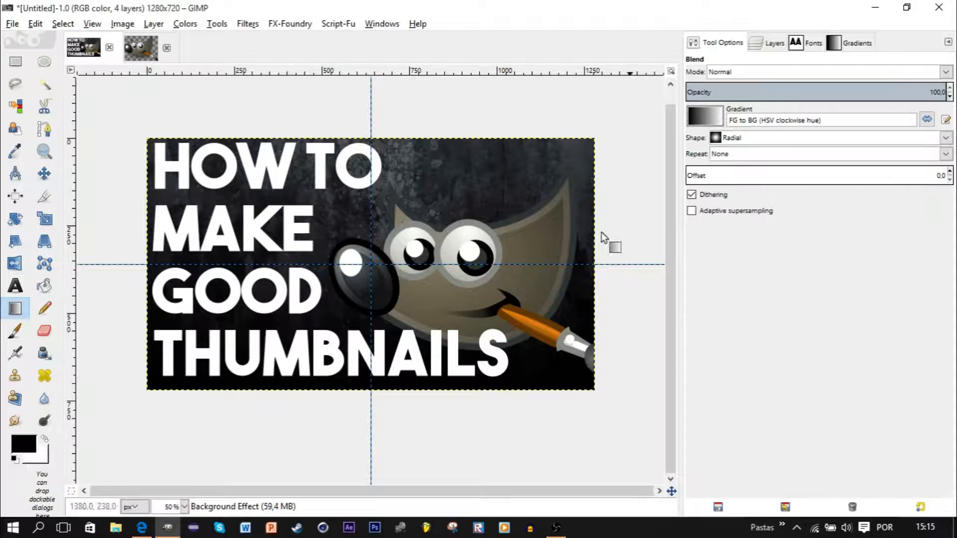
drag(371, 264, 591, 266)
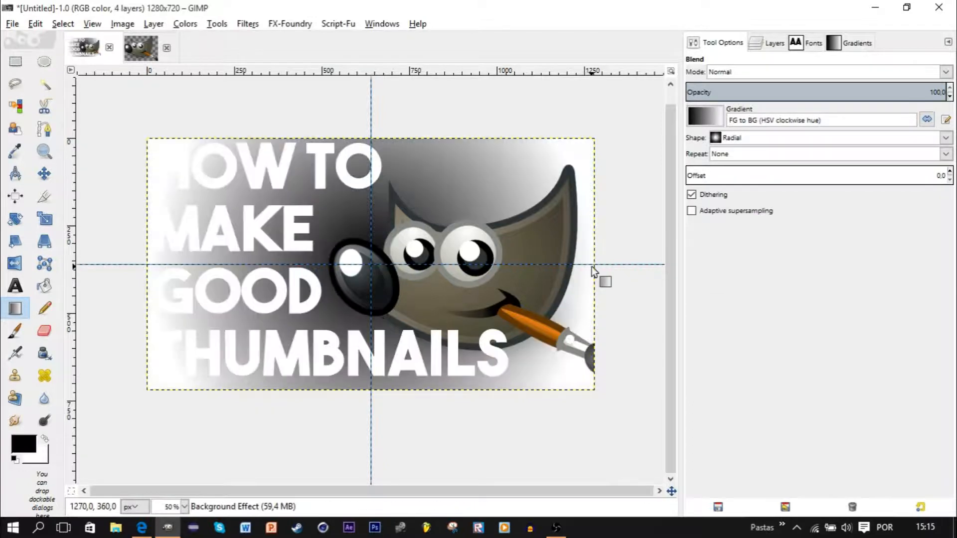
key(ctrl+z)
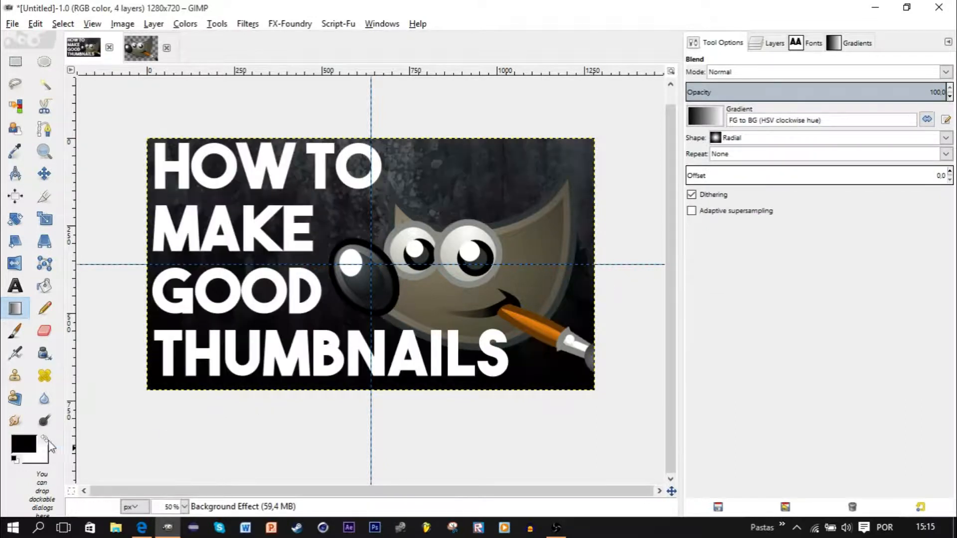
click(45, 440)
drag(370, 264, 590, 266)
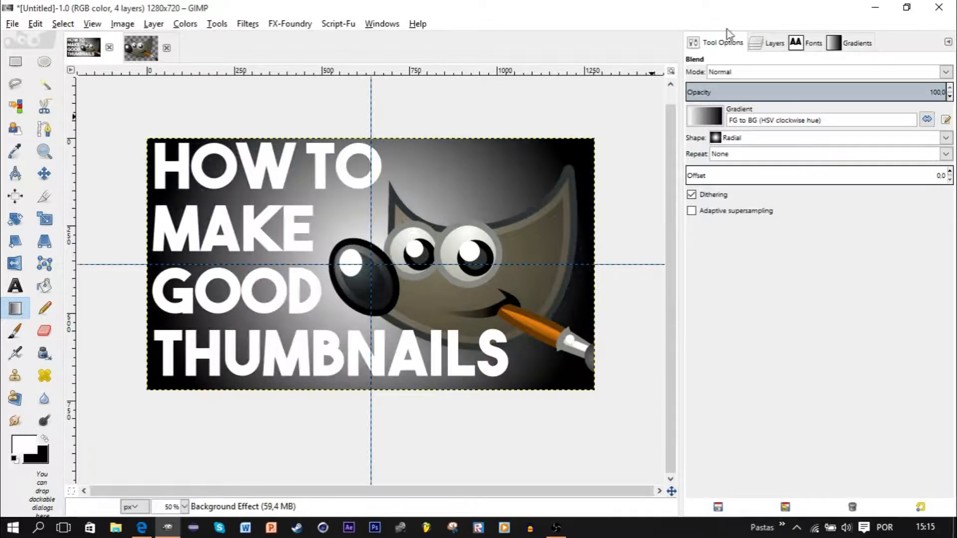
- Try Lighten only on the Background Effect layer and set its blend mode to Darken only
click(774, 44)
click(812, 62)
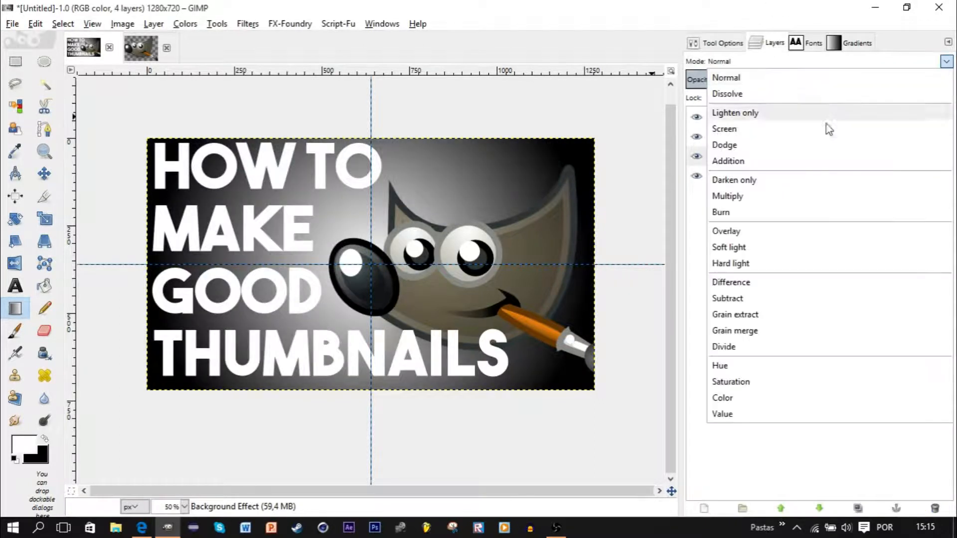
click(827, 113)
click(827, 63)
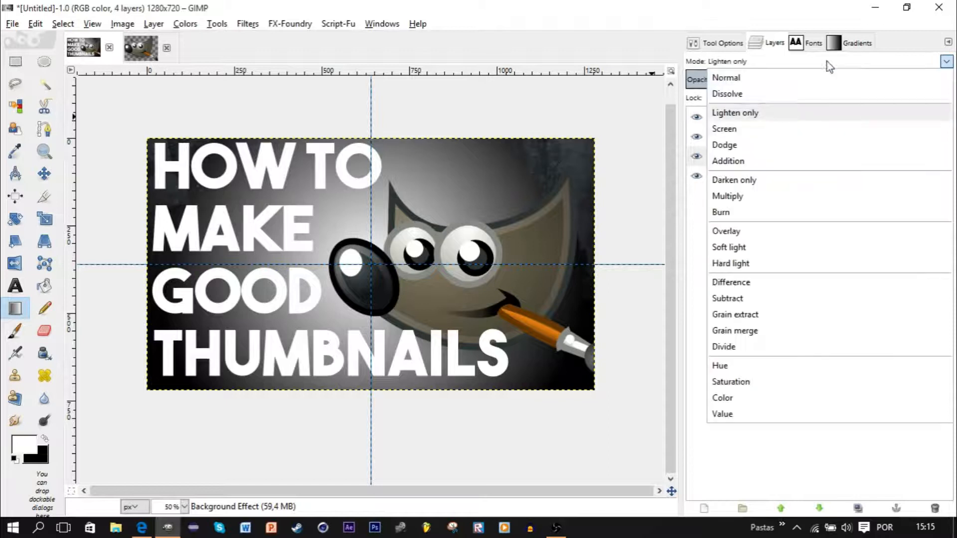
click(812, 181)
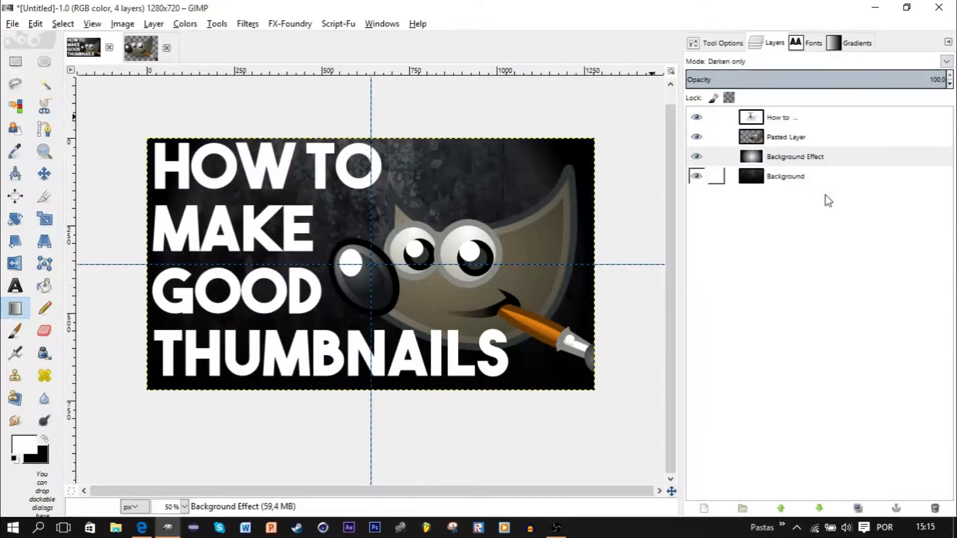
- Lower the Background Effect layer's opacity to 50.9%
click(836, 187)
click(834, 169)
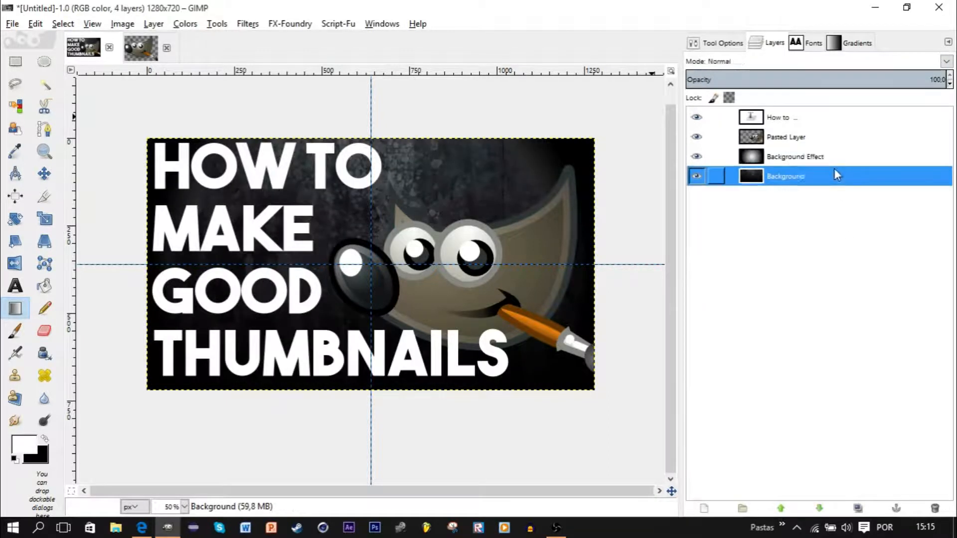
click(831, 159)
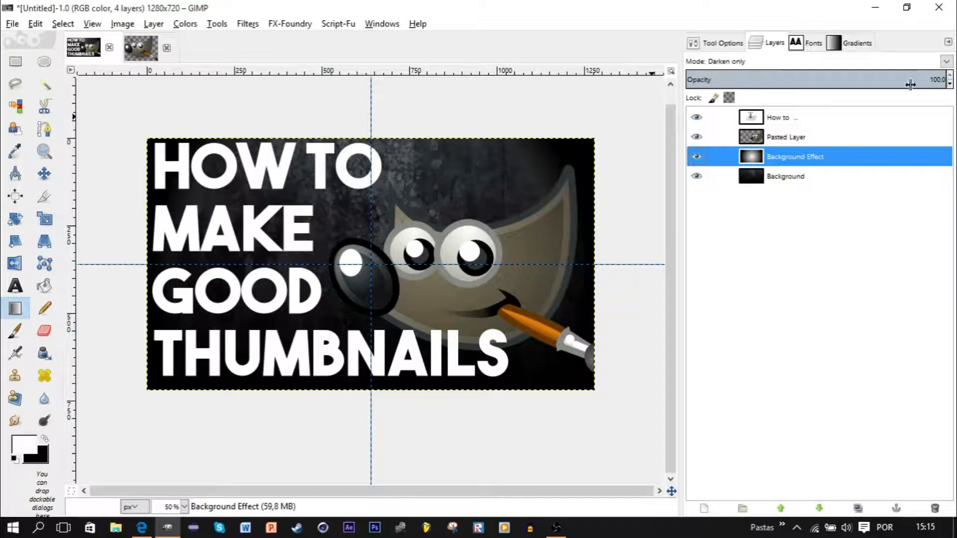
drag(905, 80, 836, 81)
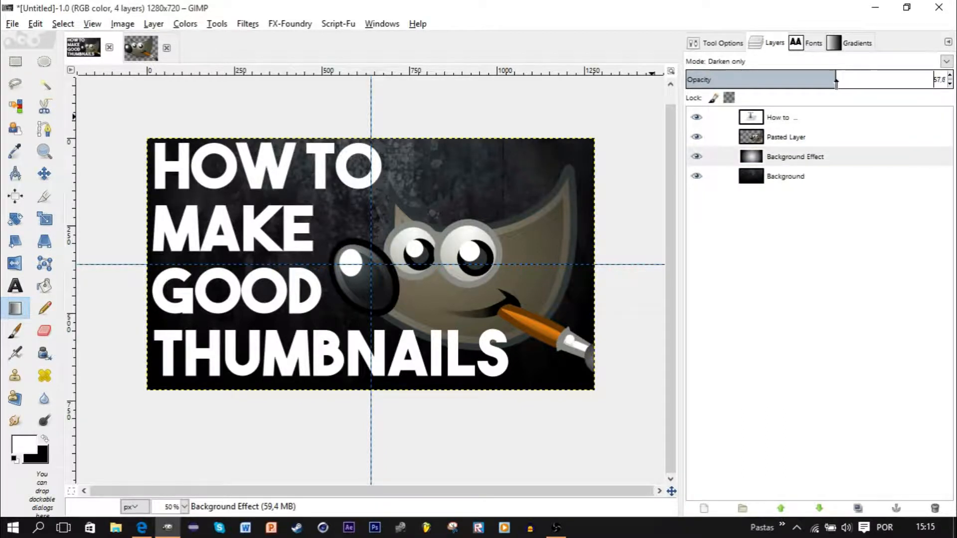
click(793, 176)
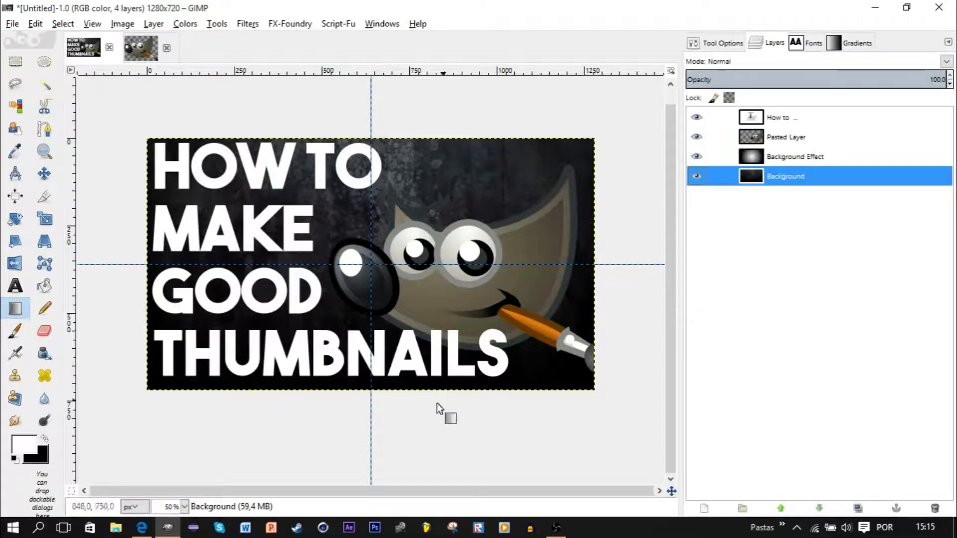
click(801, 162)
drag(798, 77, 818, 77)
click(817, 164)
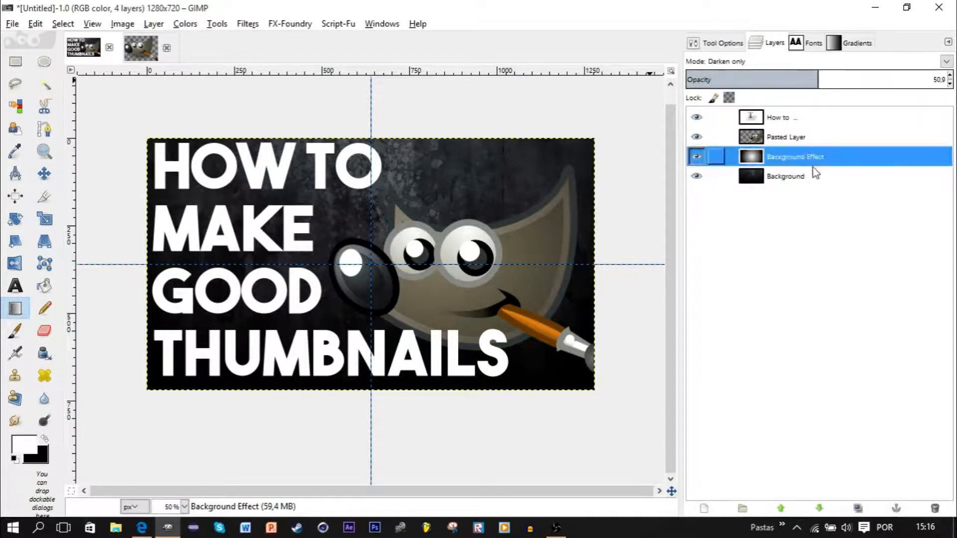
- Add an Inner Glow layer effect to the title text layer with black colour, opacity 30 and size 5
click(808, 176)
click(801, 118)
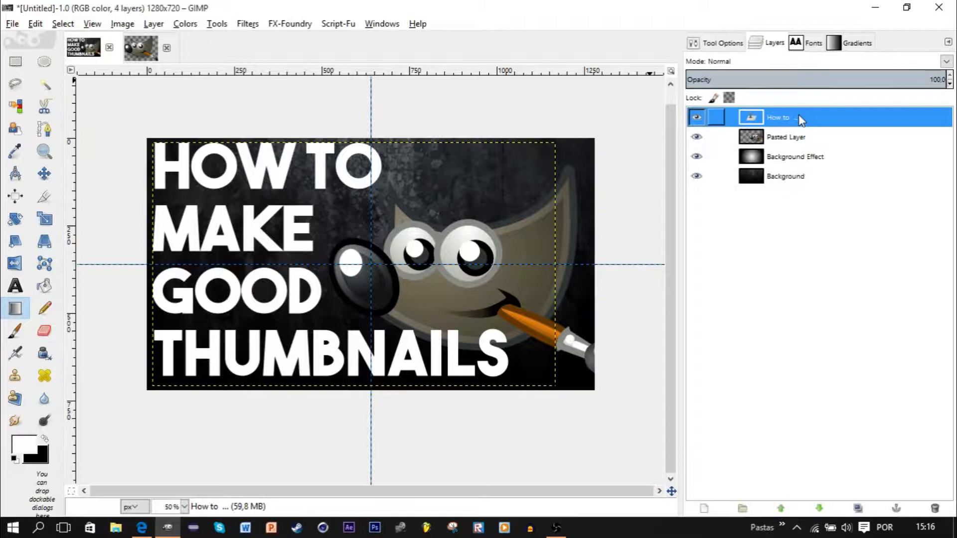
click(339, 24)
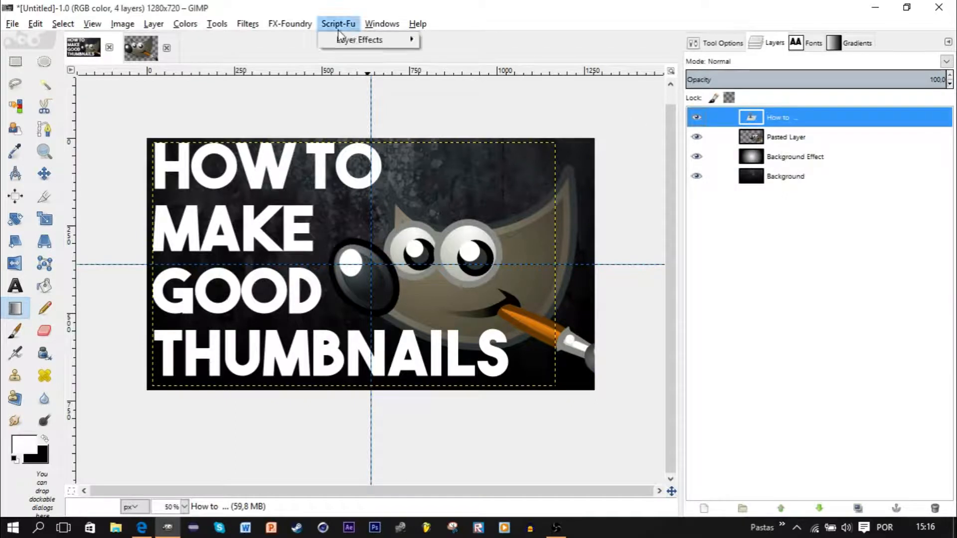
mouse_move(346, 43)
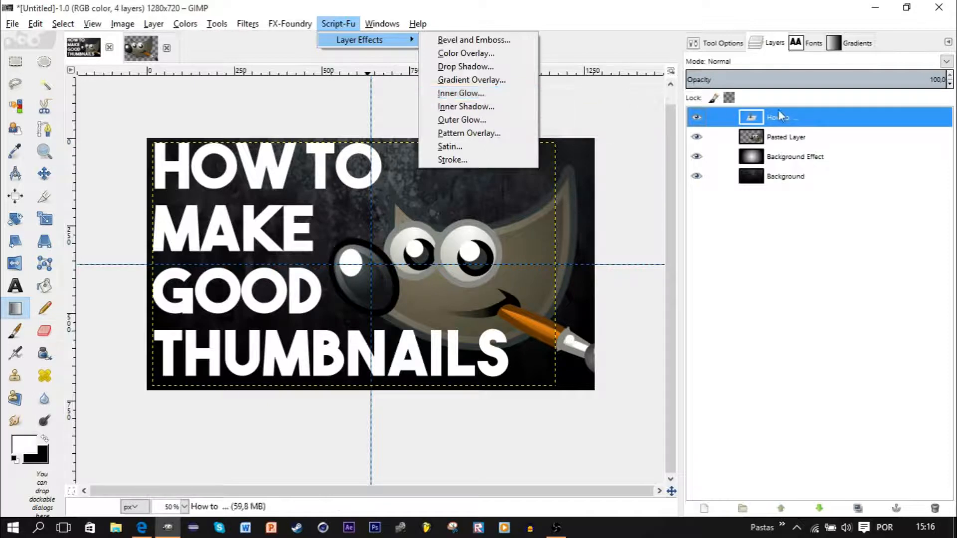
click(462, 94)
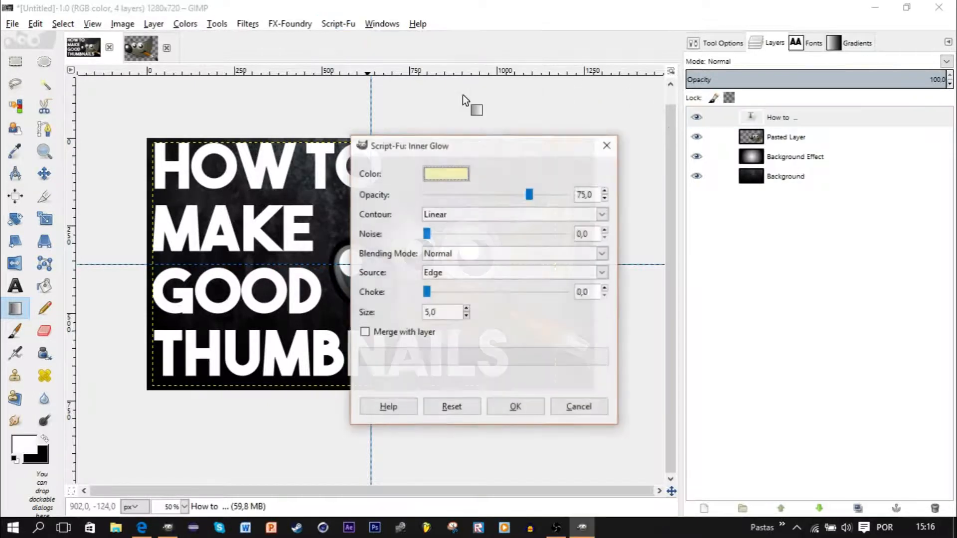
click(458, 171)
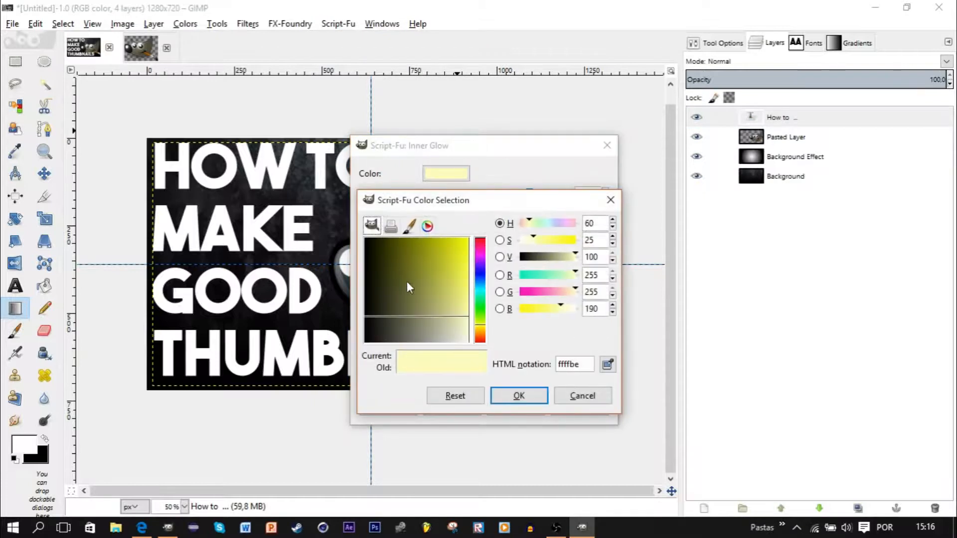
drag(407, 281, 421, 384)
click(519, 396)
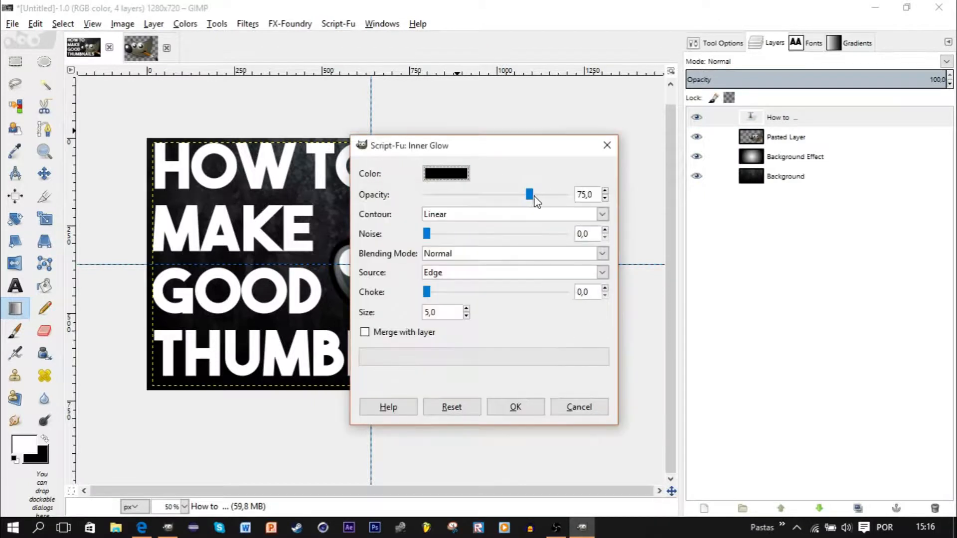
drag(585, 195, 569, 193)
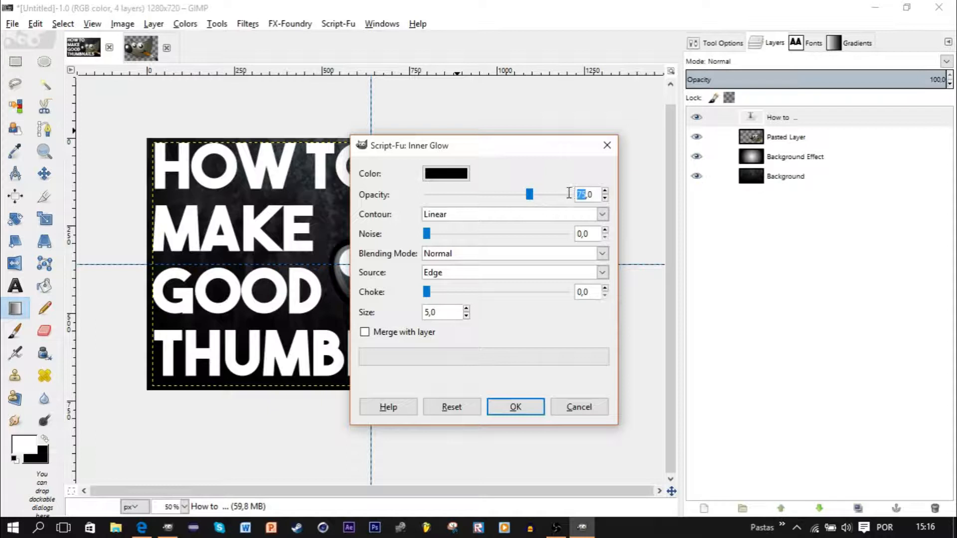
text(30)
click(528, 407)
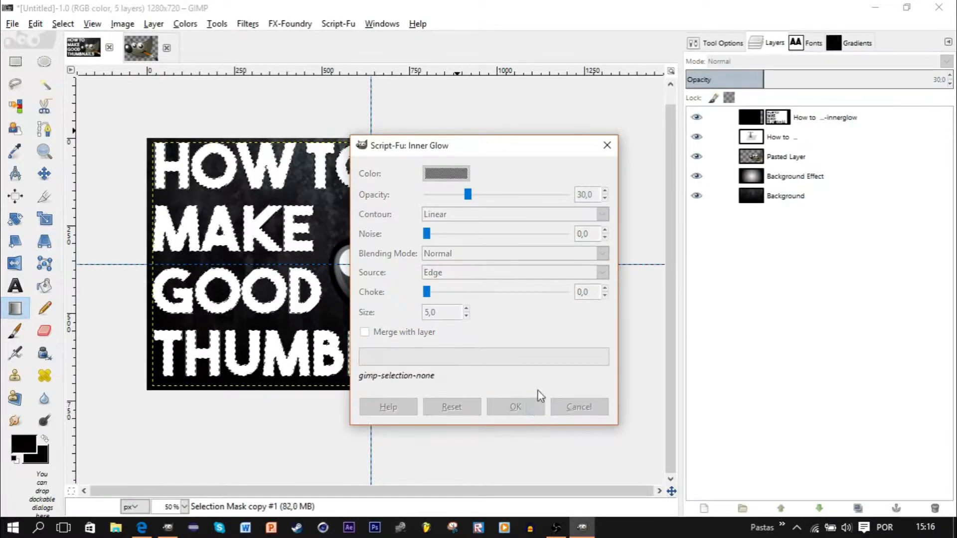
- Set the inner glow layer to Grain merge with 88.2 opacity and compare the title with the glow hidden and shown
click(868, 63)
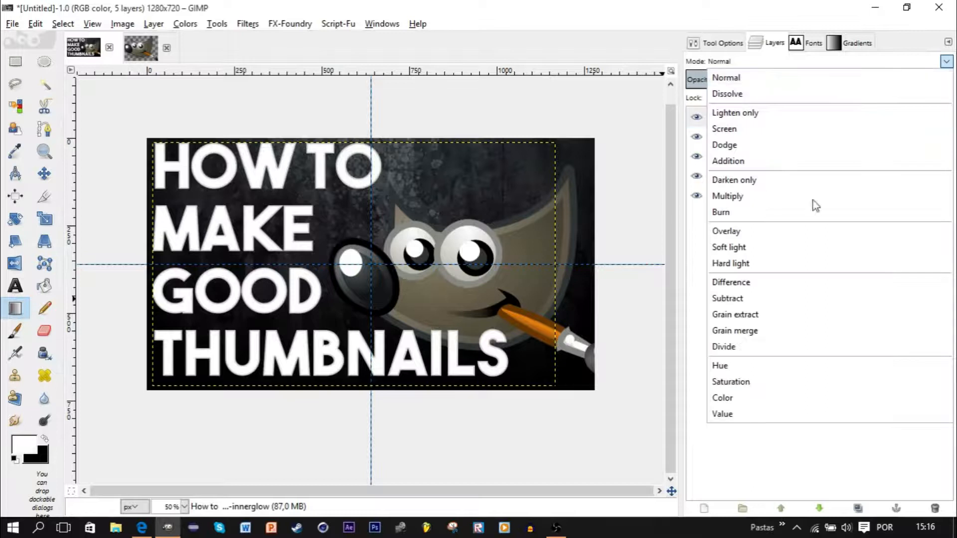
click(769, 332)
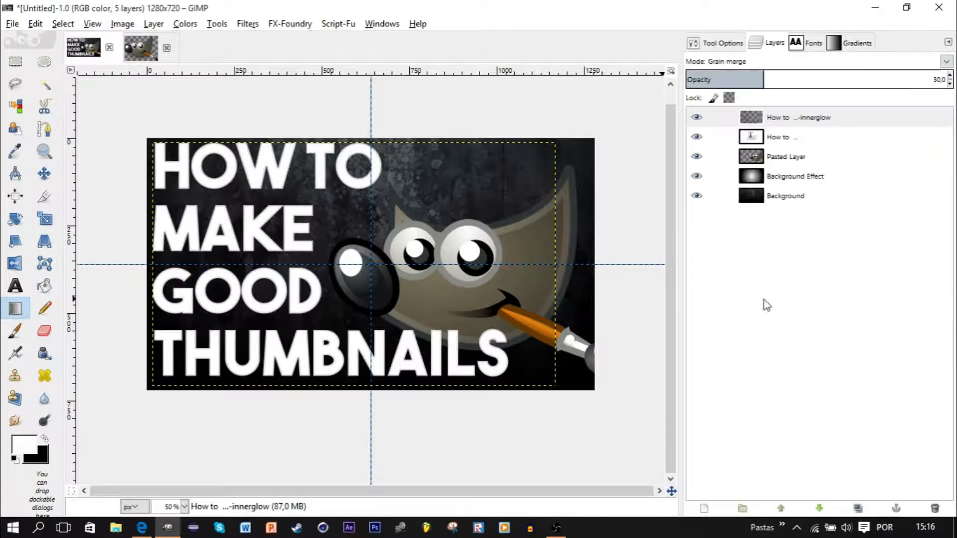
click(803, 74)
drag(809, 78, 916, 76)
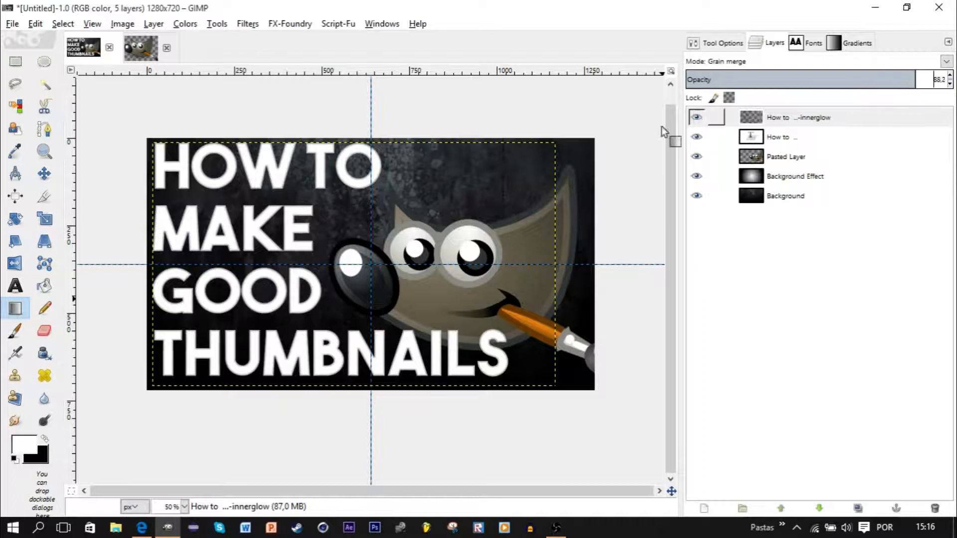
click(697, 121)
click(696, 120)
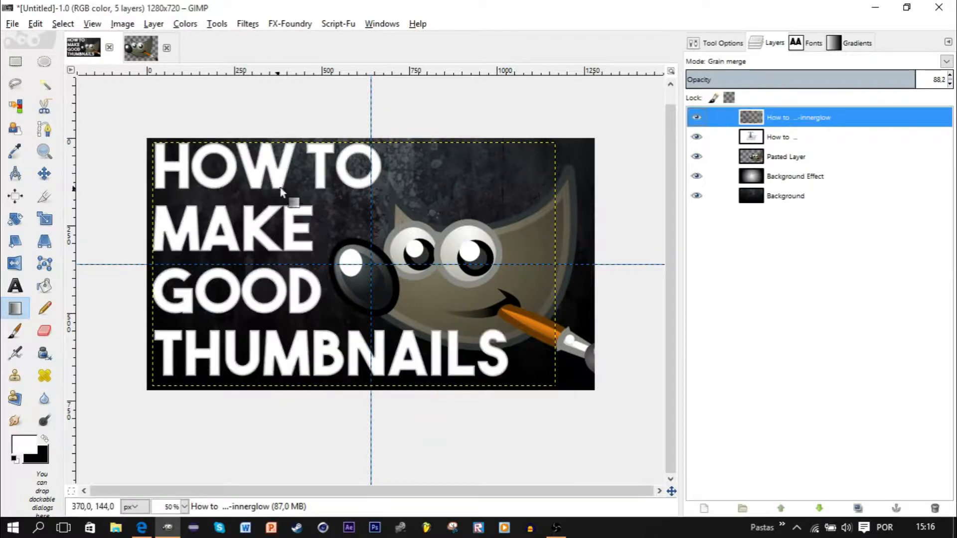
click(697, 119)
click(697, 119)
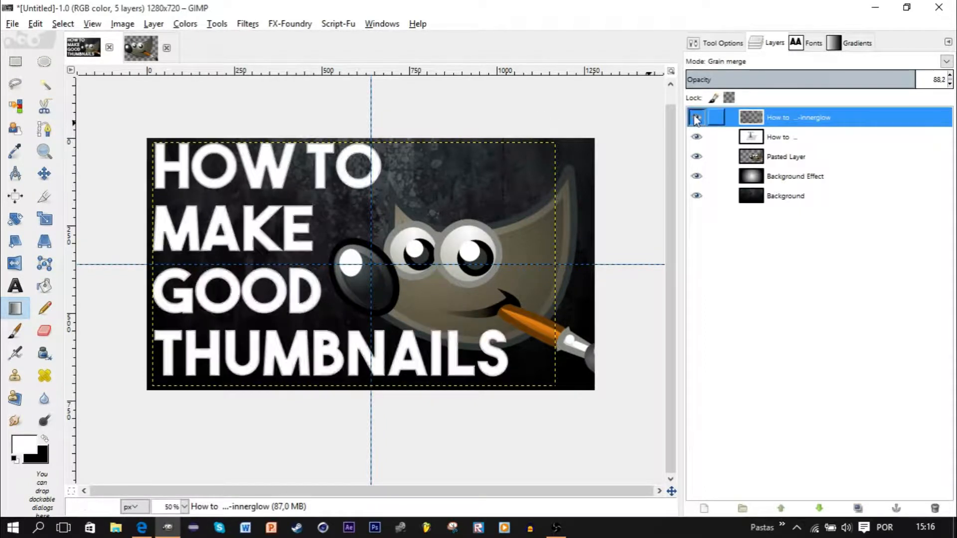
click(696, 118)
click(697, 119)
- Create a transparent 1280x720 layer named Text Borders and place it directly below the title text layer
click(824, 139)
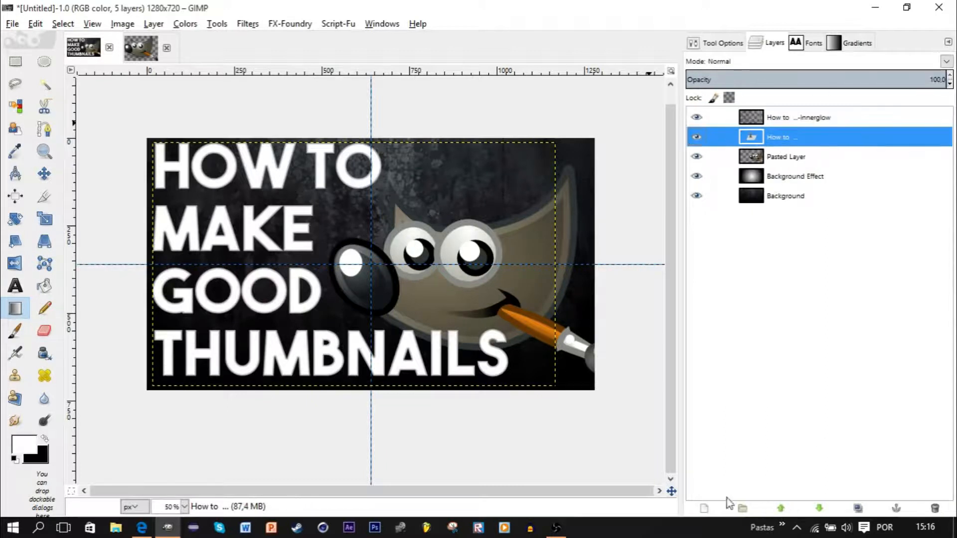
click(709, 505)
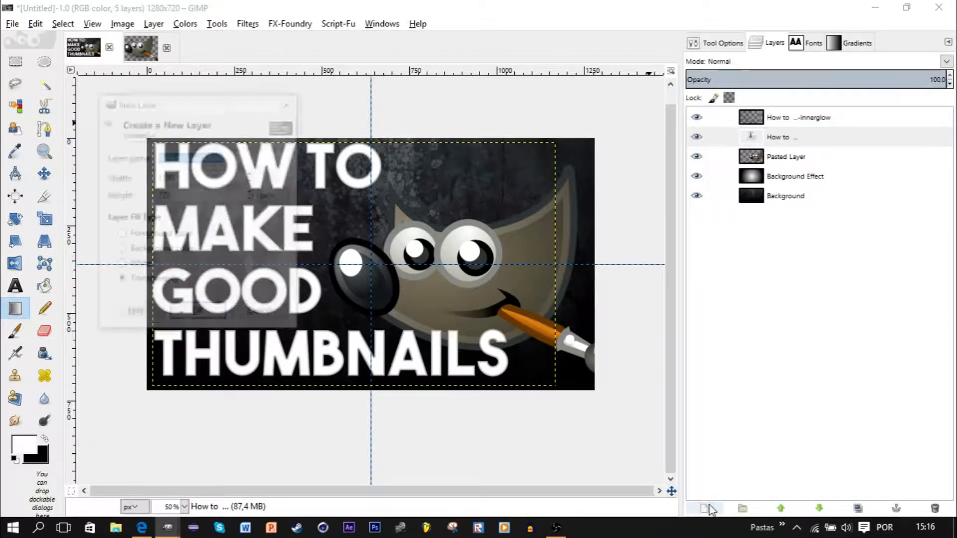
text(Text Borders)
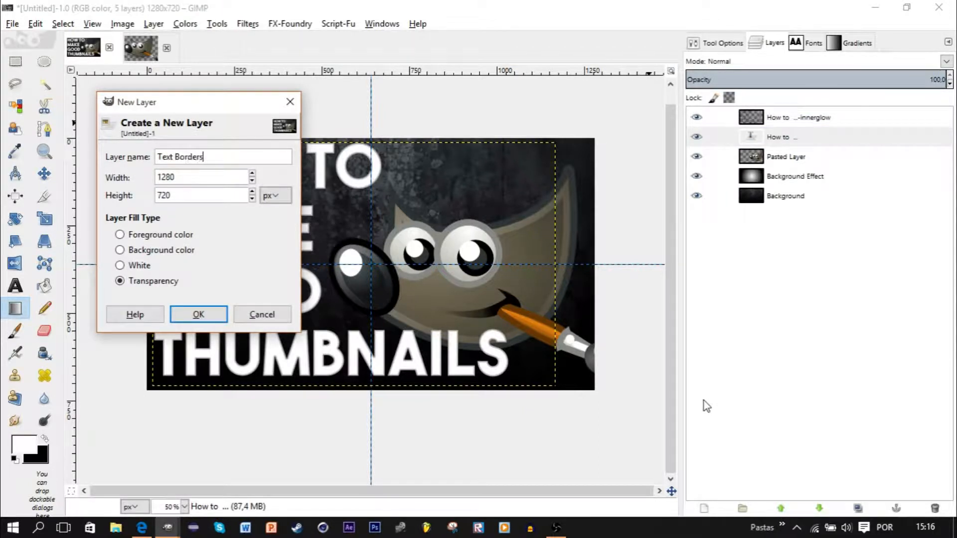
key(Return)
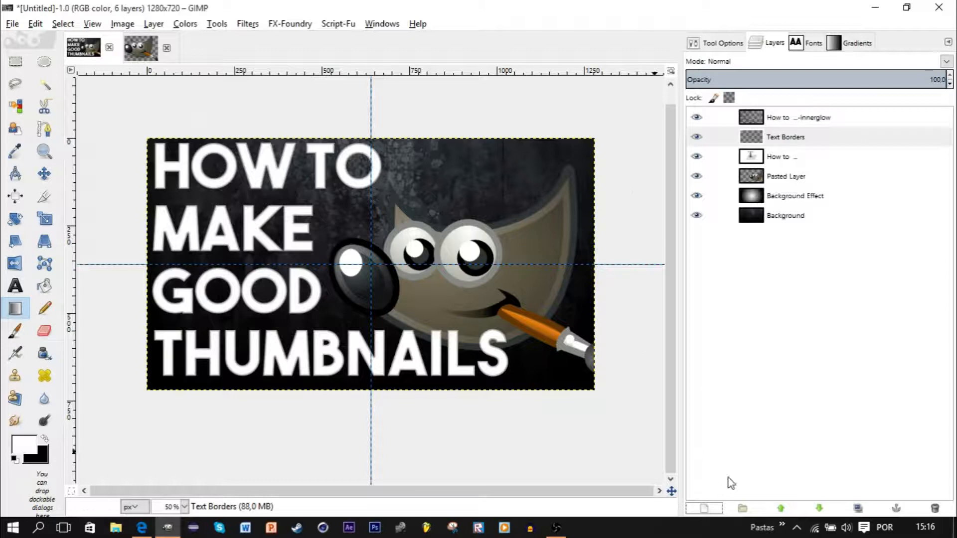
click(819, 508)
click(810, 157)
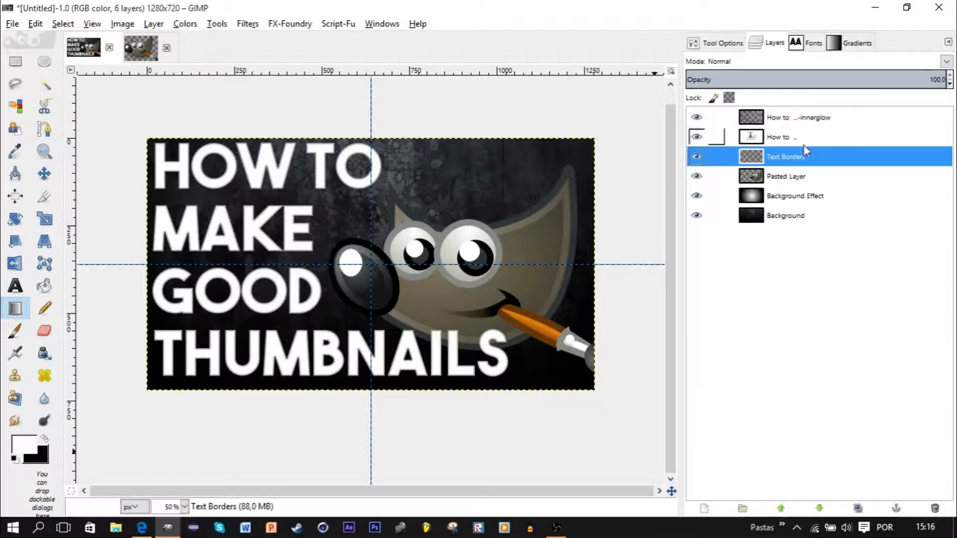
- Make a selection from the alpha of the title text layer
click(805, 145)
right_click(804, 146)
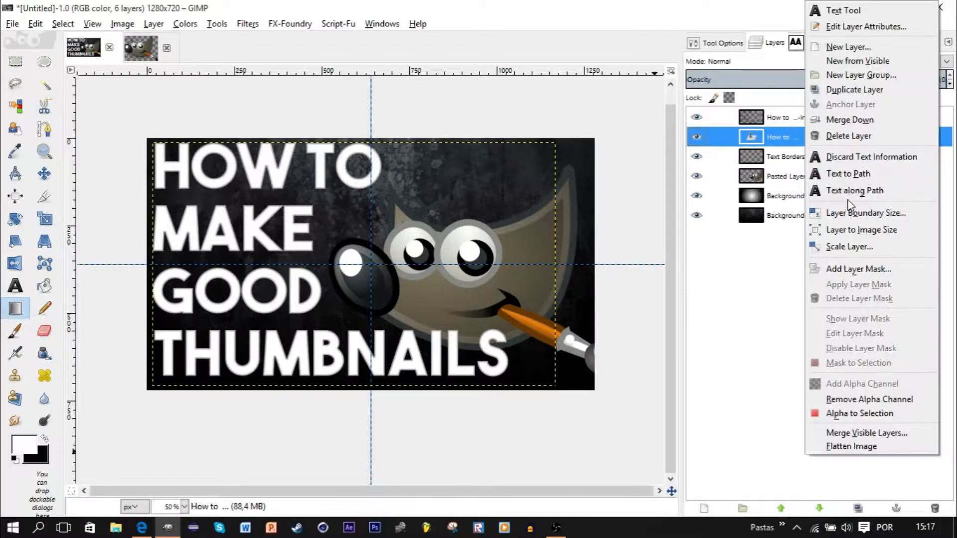
click(872, 413)
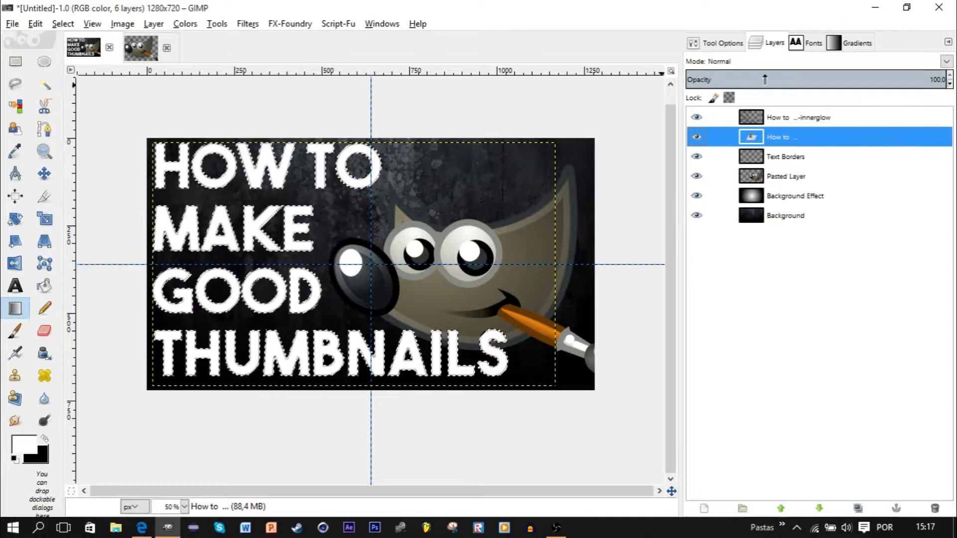
right_click(818, 141)
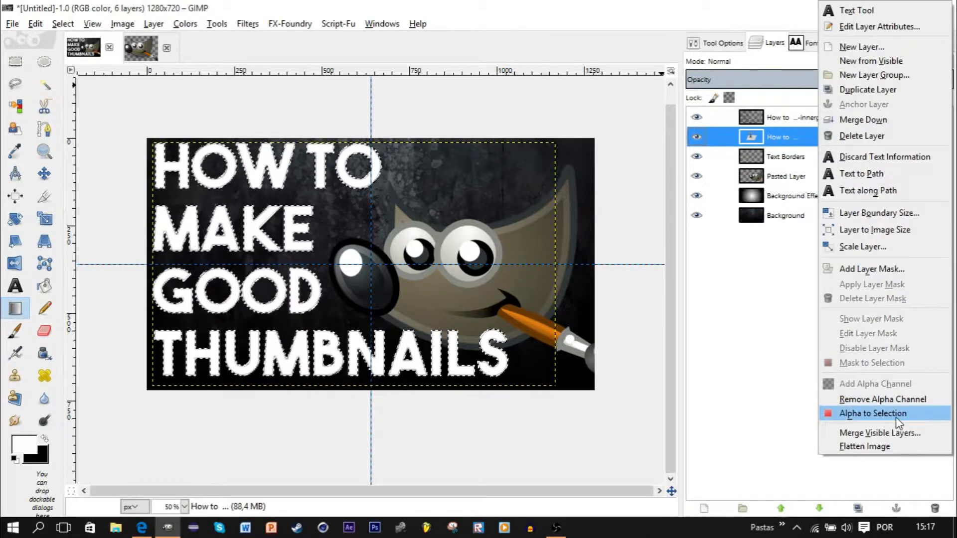
click(896, 417)
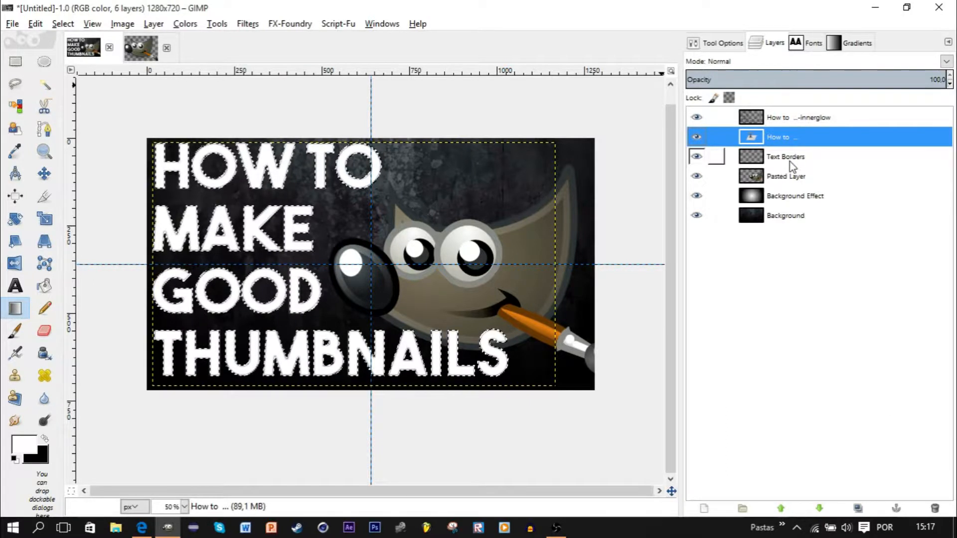
- With the Text Borders layer active, grow the title's letter selection by 10 px
click(792, 160)
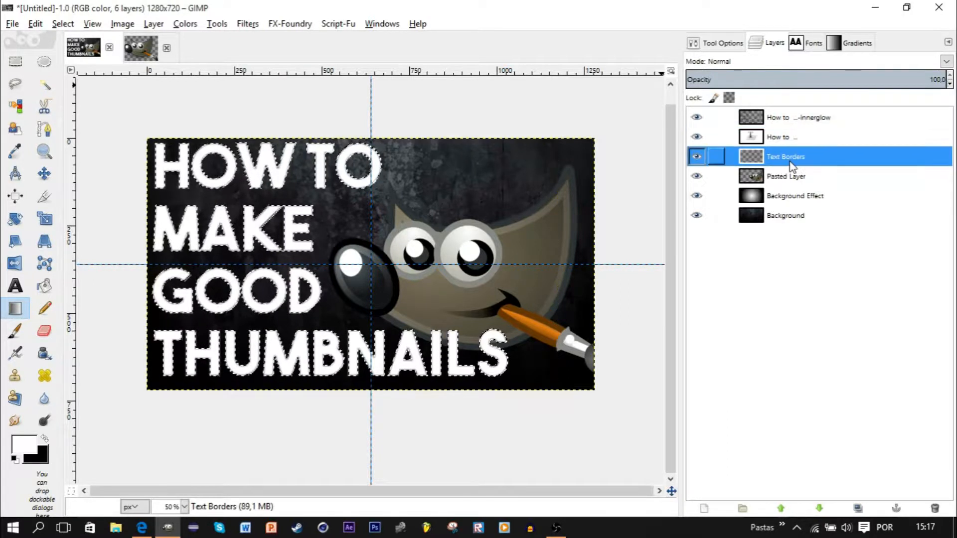
click(70, 25)
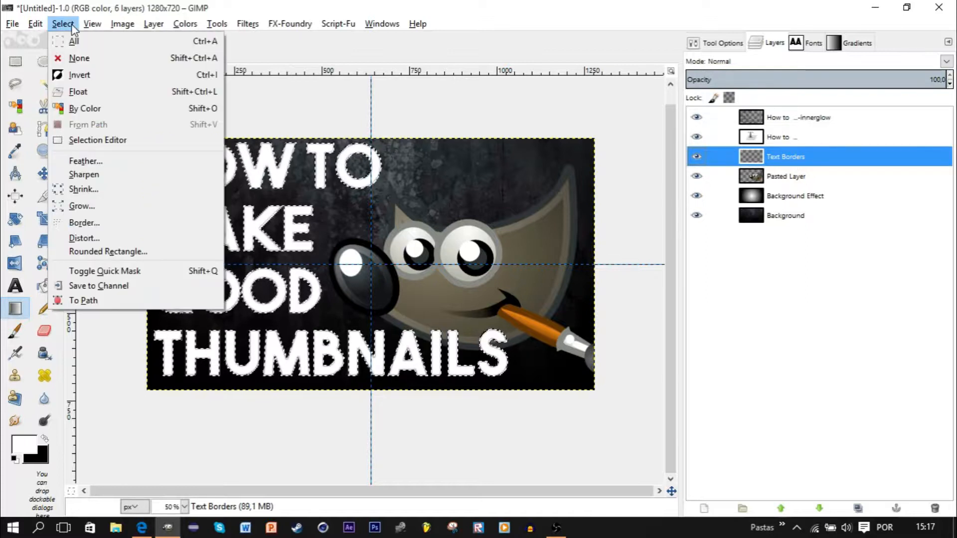
click(106, 205)
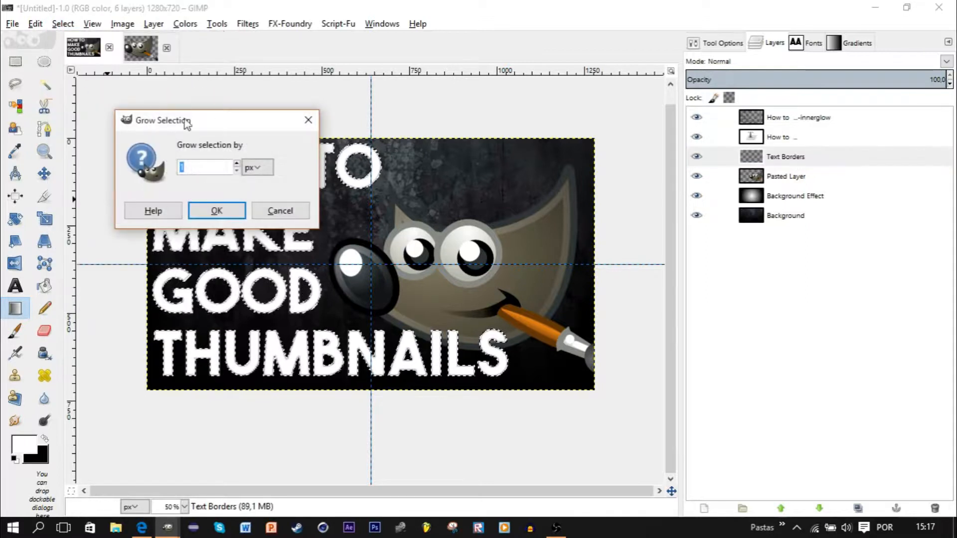
drag(191, 131, 469, 28)
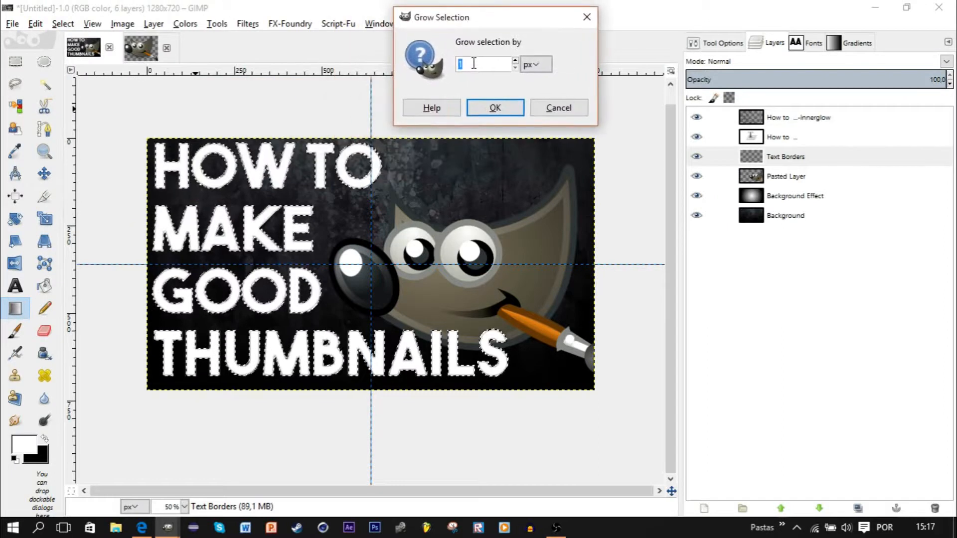
click(474, 64)
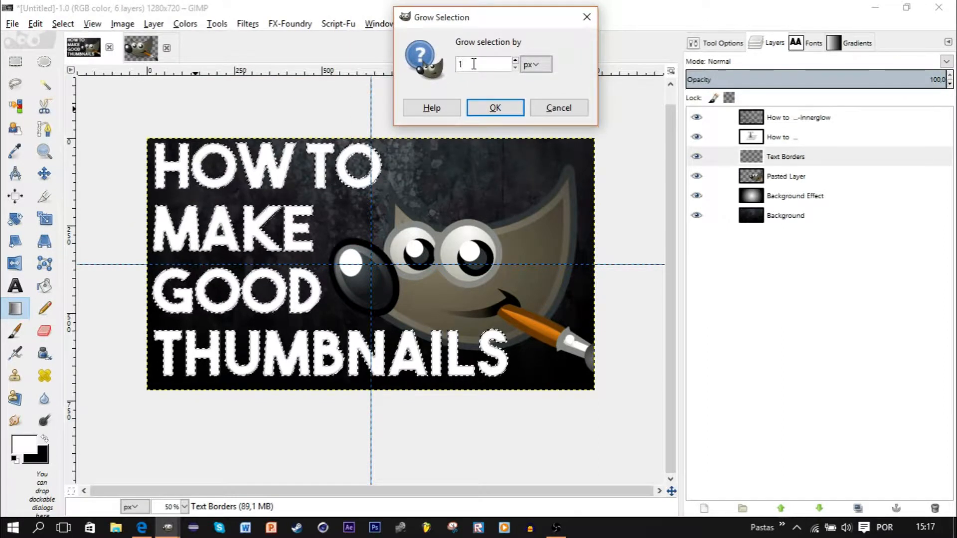
text(0)
key(Return)
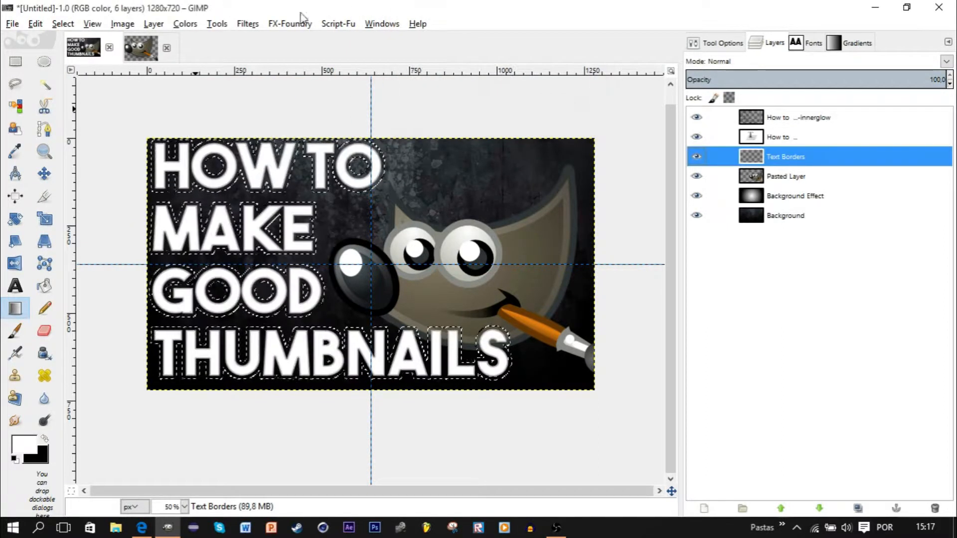
- Bucket-fill the grown letter selection with black on the Text Borders layer, and replace the selection with the whole canvas
click(44, 286)
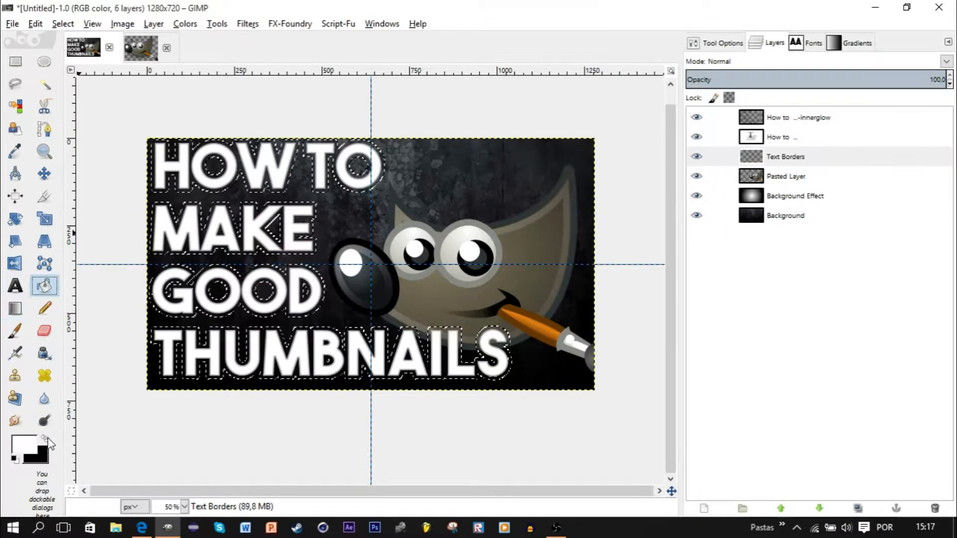
click(45, 441)
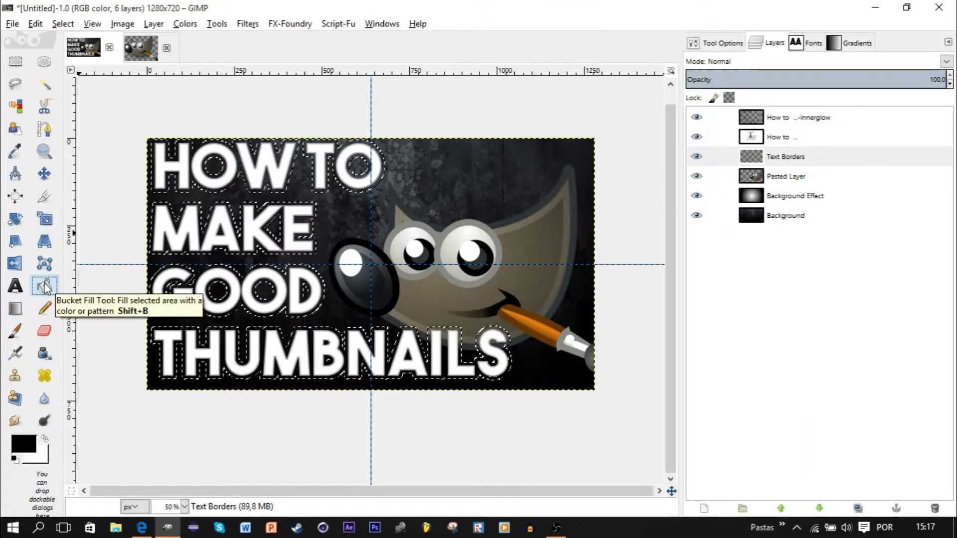
click(818, 157)
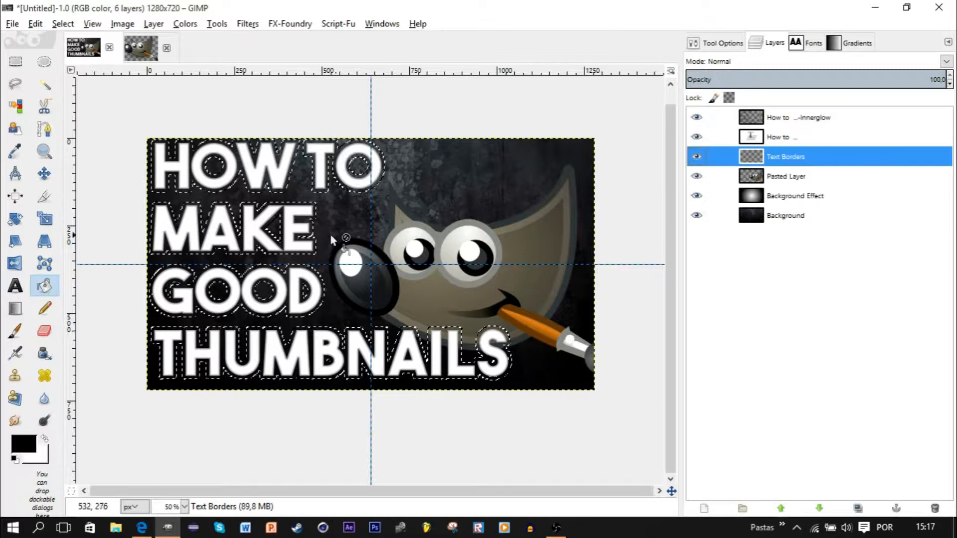
click(261, 242)
key(ctrl+shift+a)
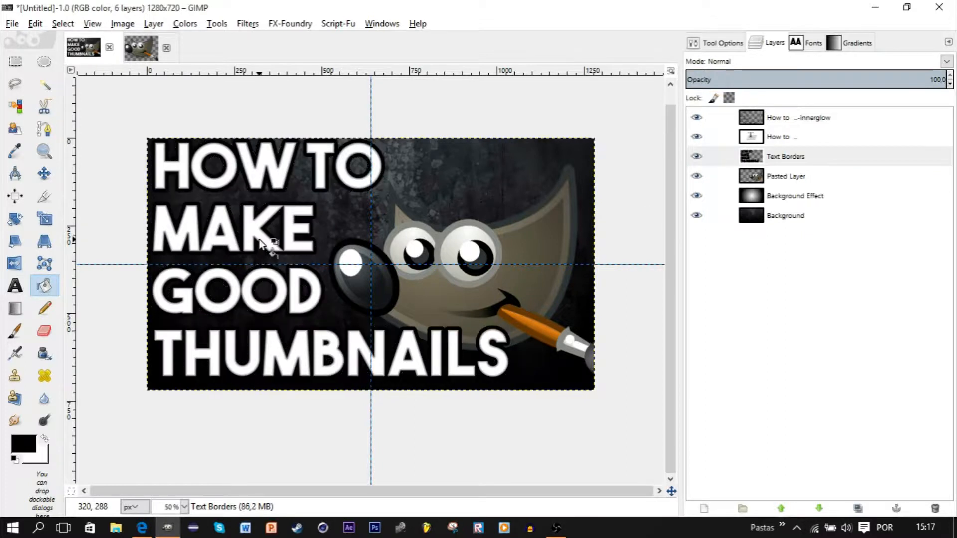
- Move the GIMP logo on the Pasted Layer slightly up and to the left so the brush's end lies inside the canvas
click(804, 225)
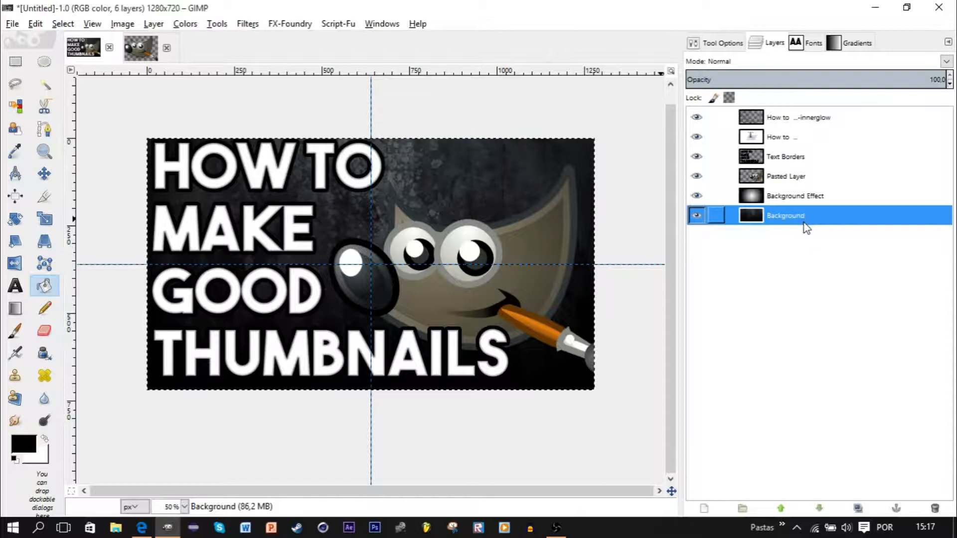
click(804, 195)
click(804, 176)
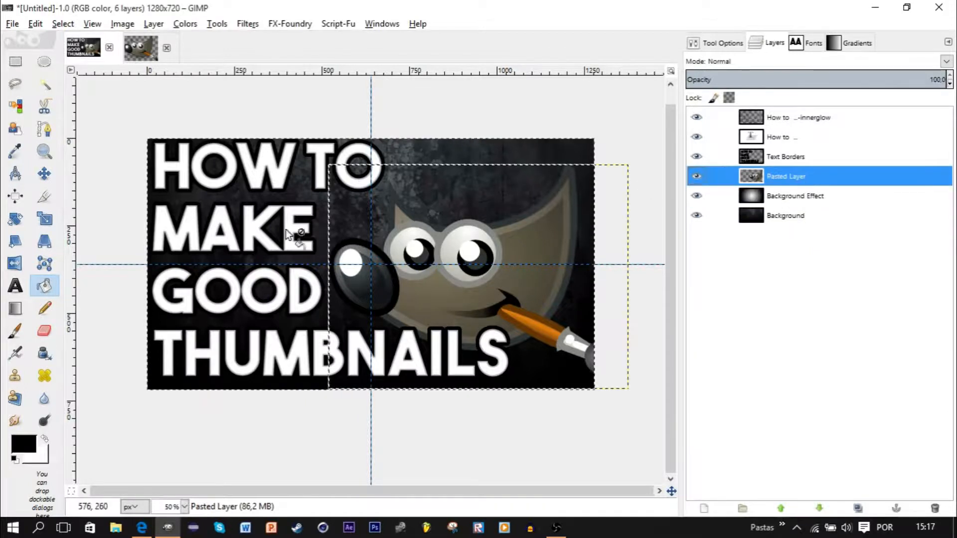
click(43, 173)
drag(480, 288, 464, 274)
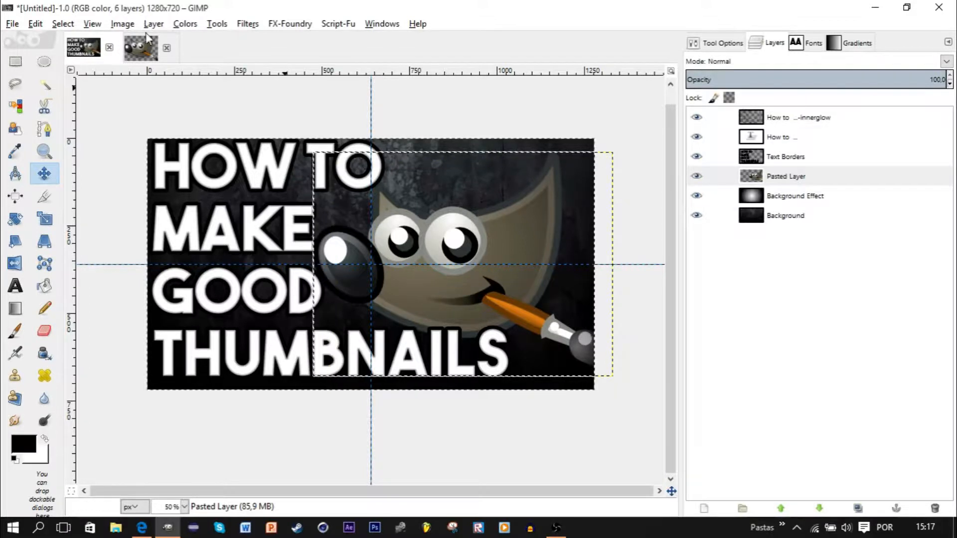
- Remove all guides from the thumbnail image
click(122, 23)
mouse_move(252, 268)
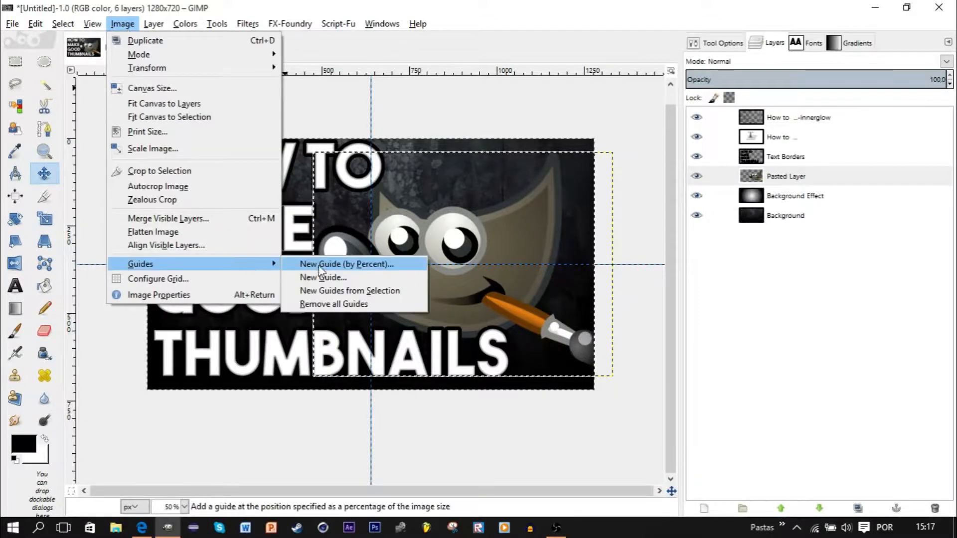
click(334, 304)
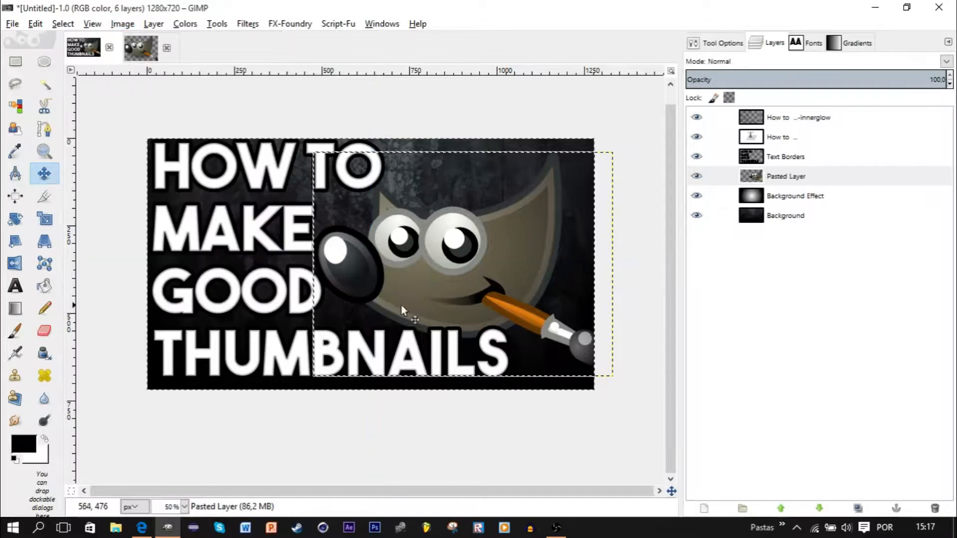
- Fit the Pasted Layer with the GIMP logo to the image size, and make the Background layer active
click(798, 215)
right_click(813, 180)
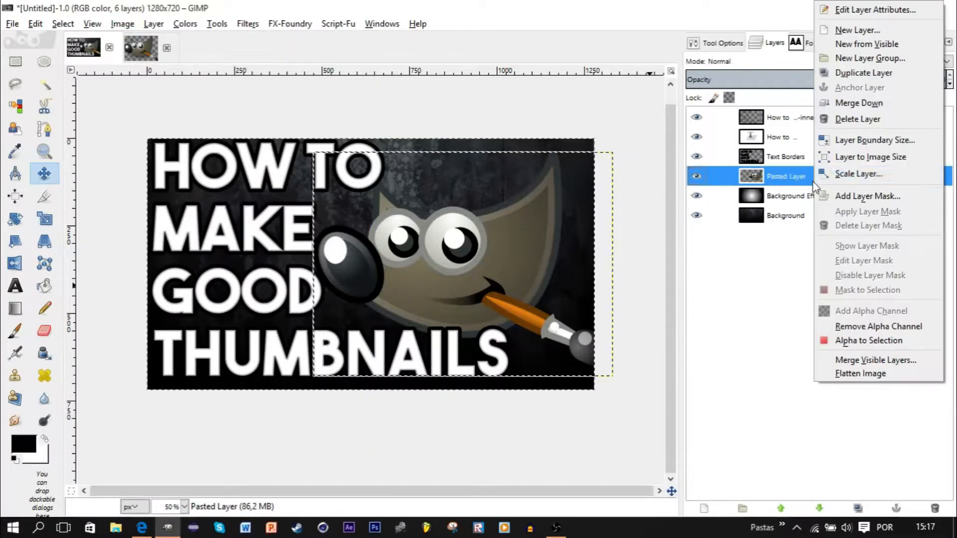
click(848, 157)
click(800, 216)
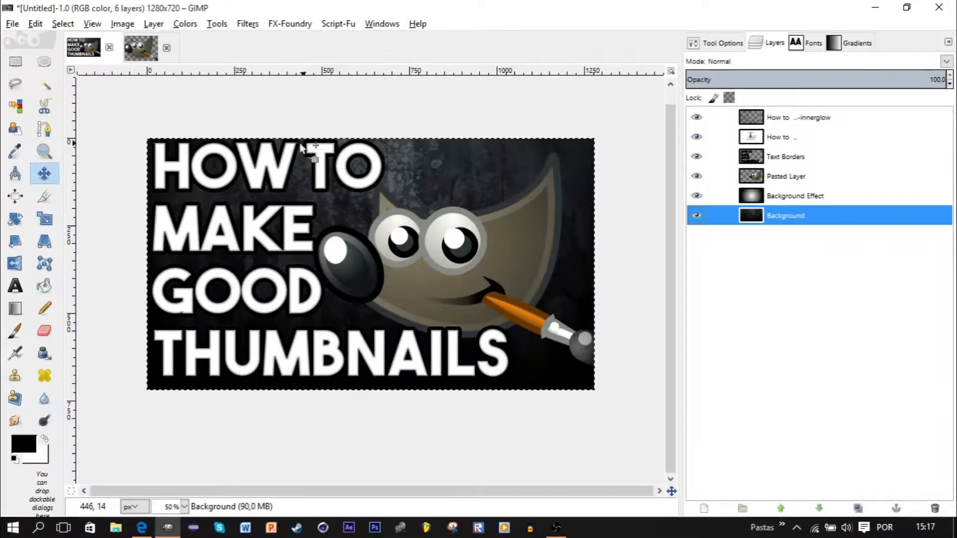
- Create a new layer group above the title text layer and name it Text
click(792, 138)
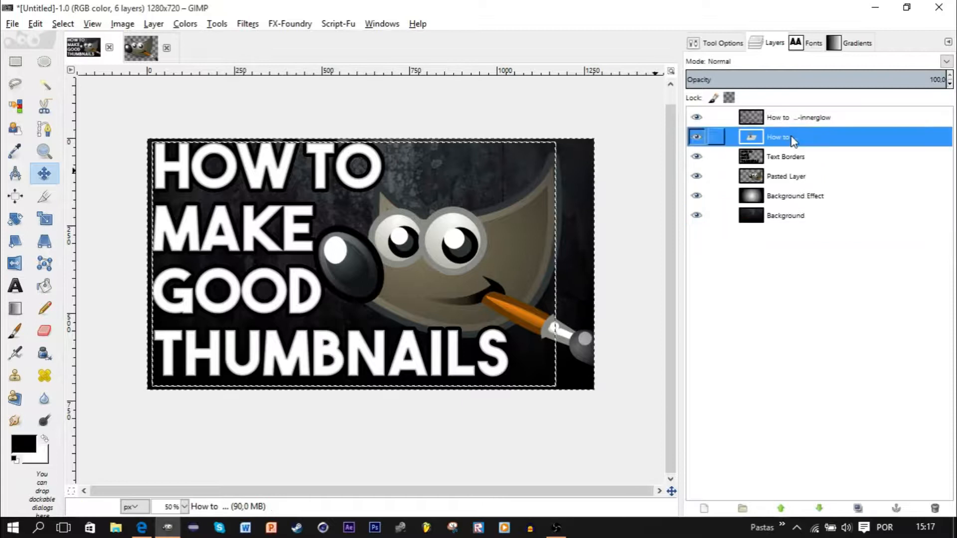
right_click(792, 140)
click(850, 74)
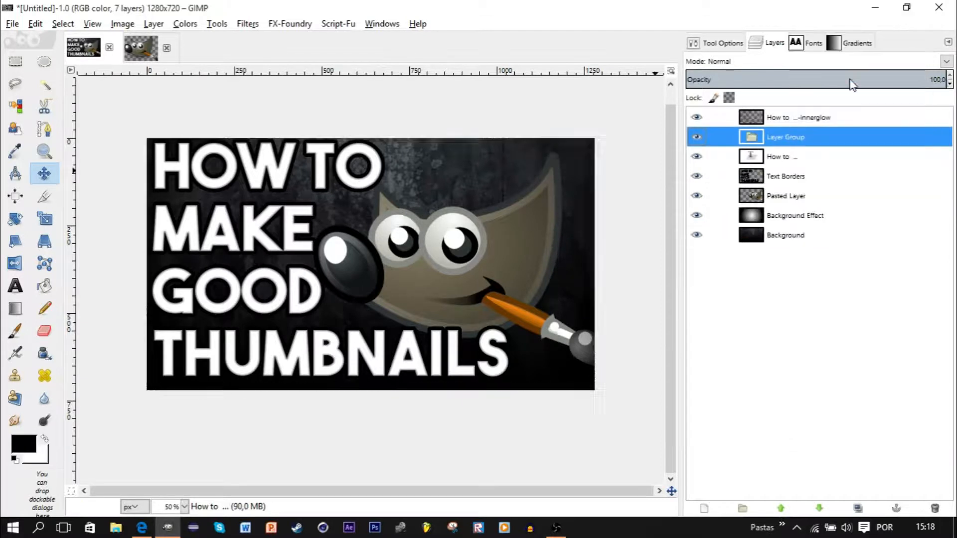
right_click(788, 131)
click(820, 140)
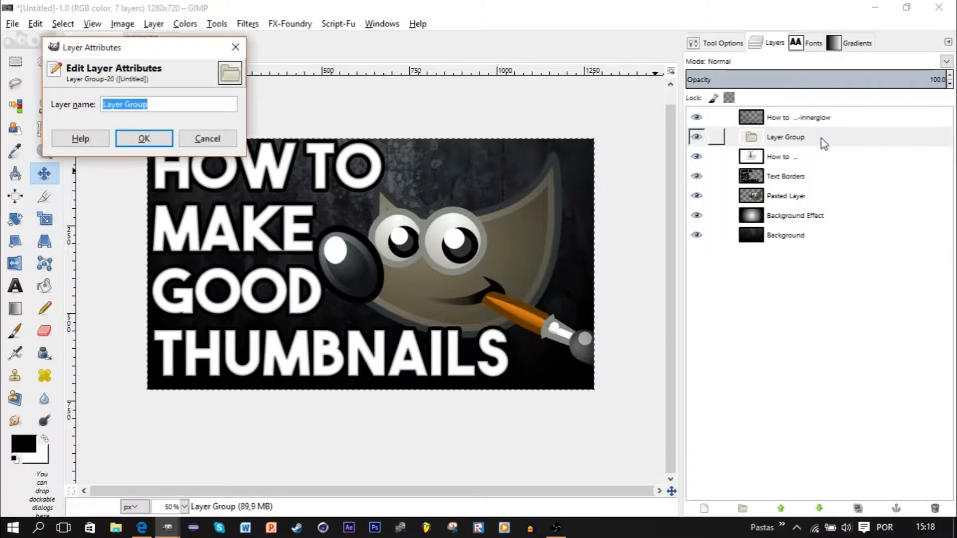
text(Text)
key(Return)
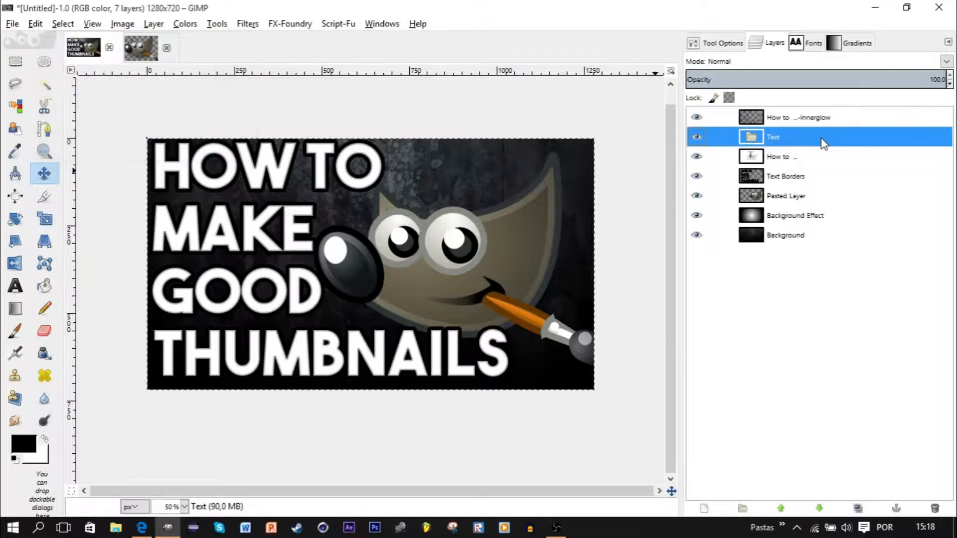
- Put the inner glow, title text and Text Borders layers into the Text group, stacked in that order from top down
mouse_move(792, 117)
mouse_down()
mouse_move(780, 139)
mouse_move(793, 128)
mouse_move(795, 145)
mouse_move(796, 131)
mouse_up()
click(819, 509)
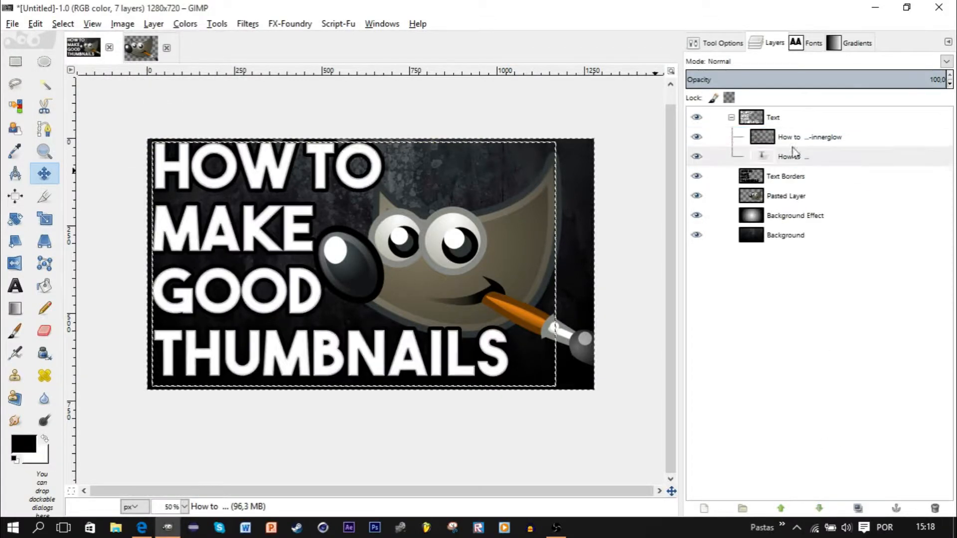
drag(786, 186, 785, 131)
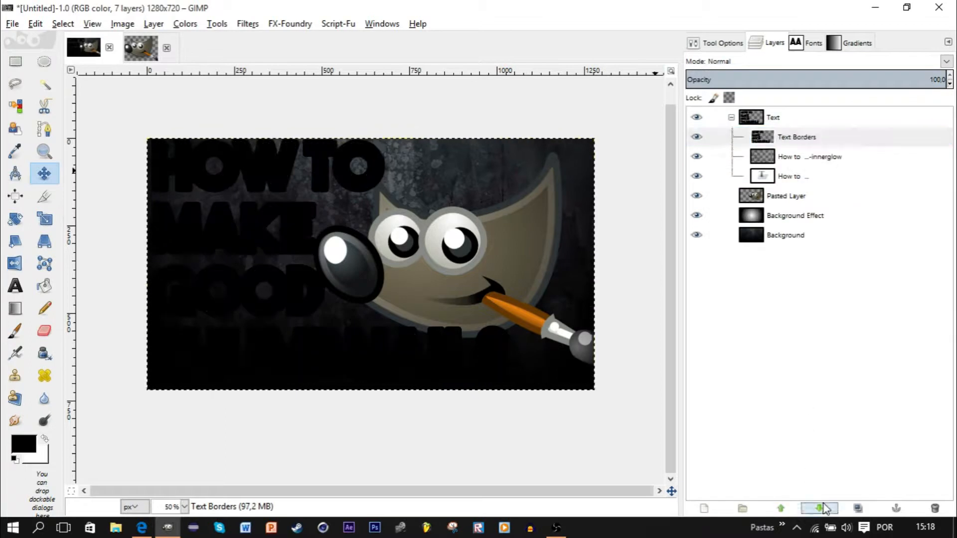
click(819, 508)
click(819, 509)
- Set the Move tool to move the active layer, nudge the Text group slightly down the canvas, and collapse the group
click(770, 118)
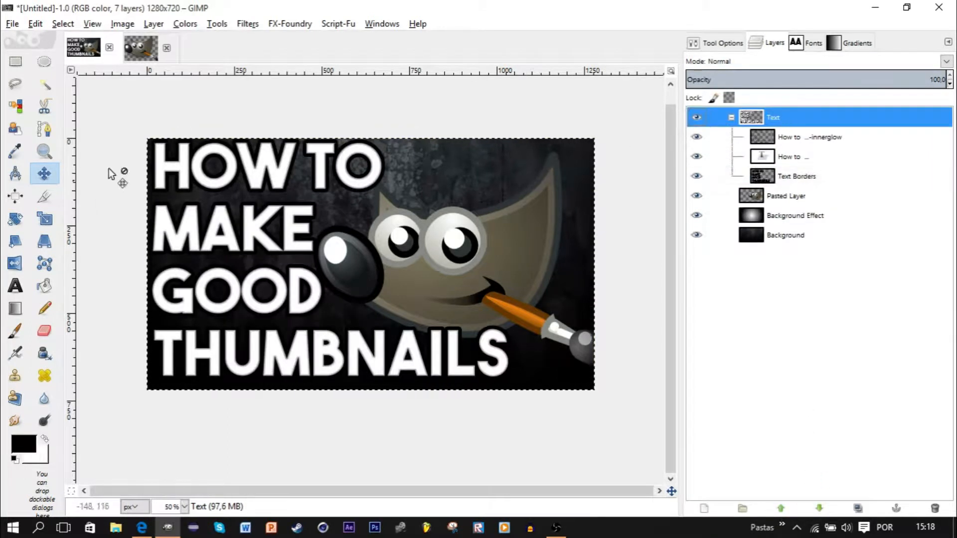
click(718, 44)
click(701, 116)
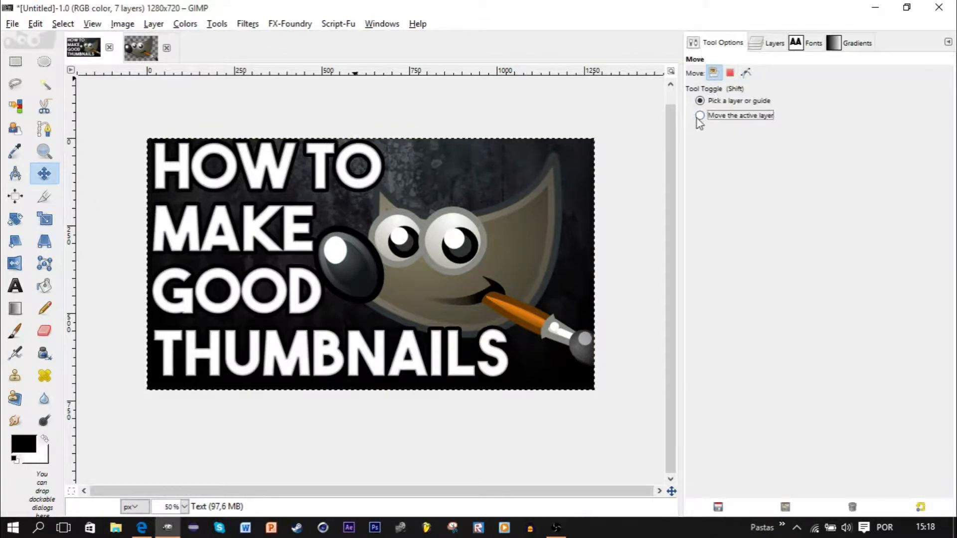
key(Down)
key(Down)
key(Down)
key(Down)
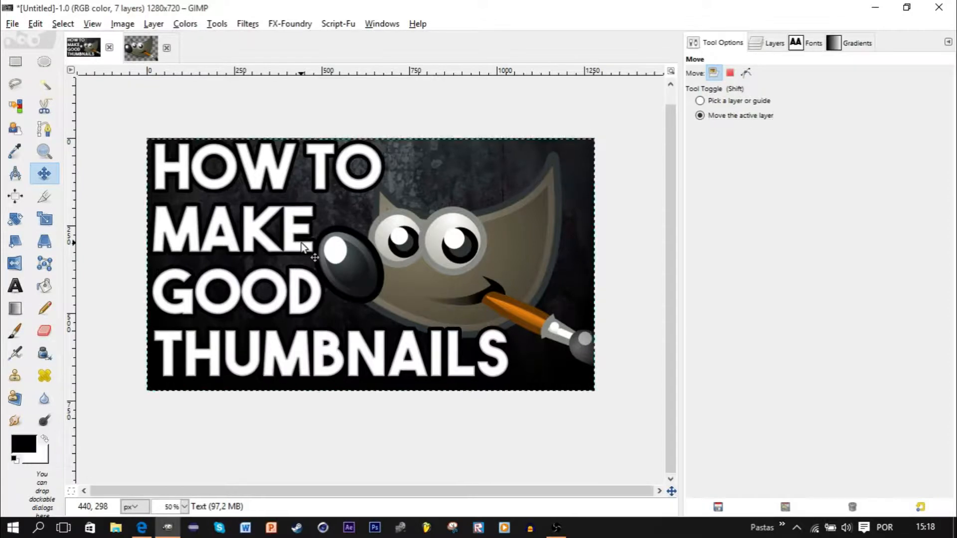
key(Down)
key(Down)
key(Down)
key(Down)
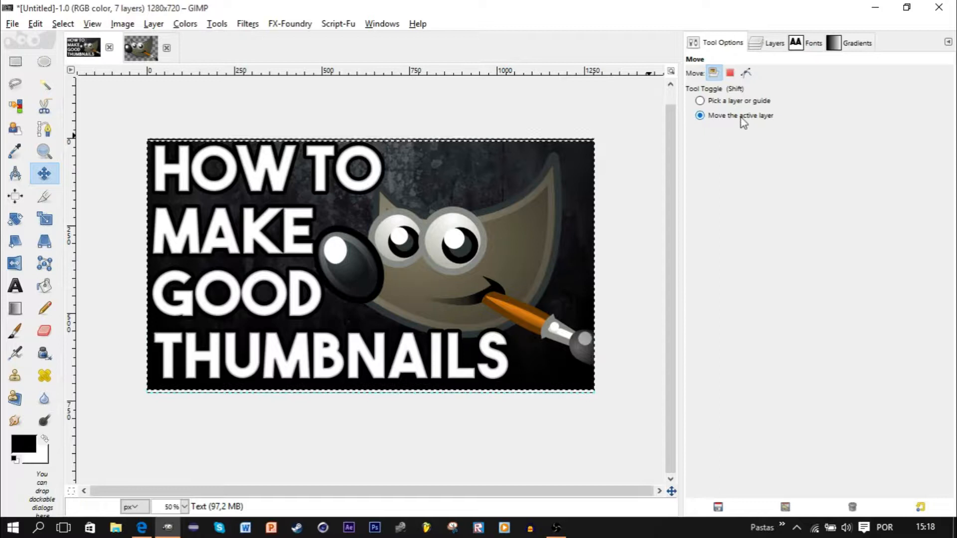
key(Down)
key(Down)
key(Down)
key(Down)
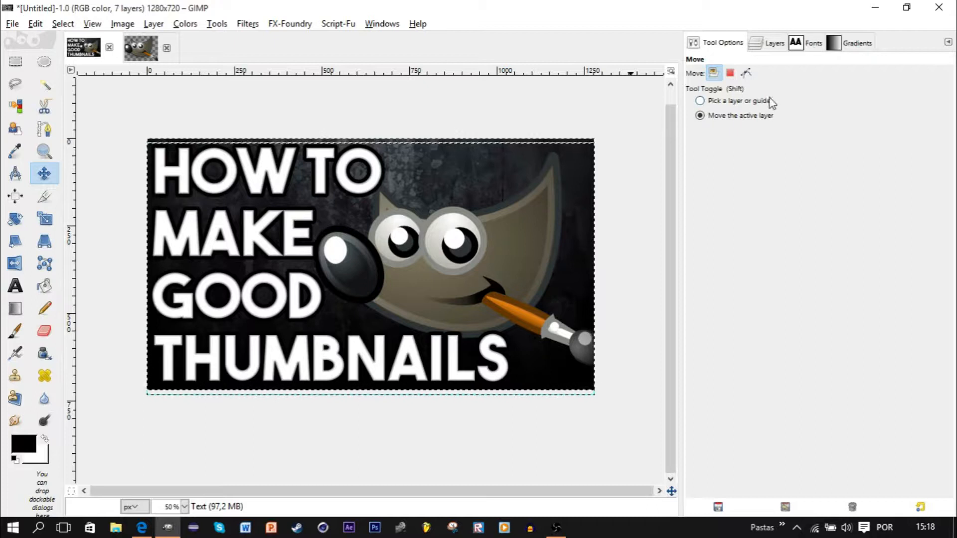
click(768, 46)
click(797, 240)
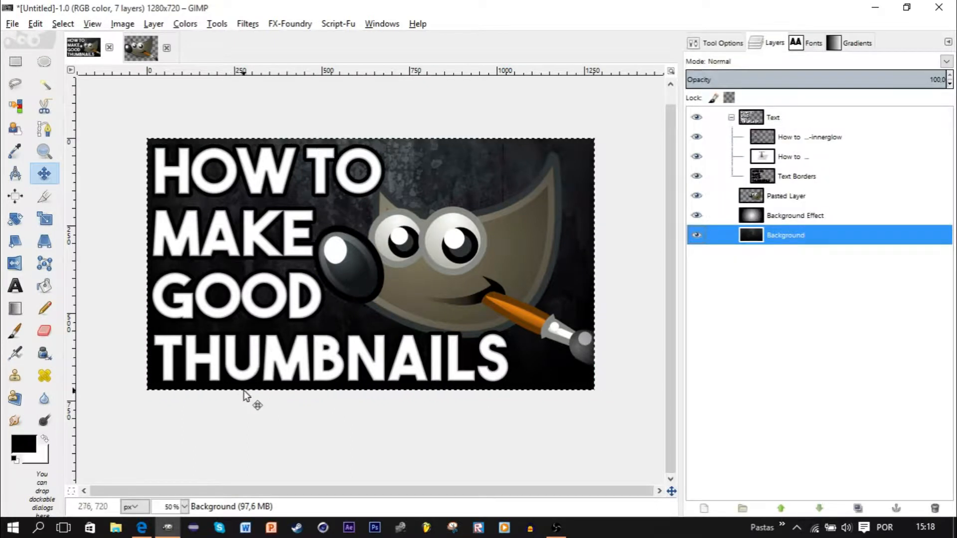
click(731, 117)
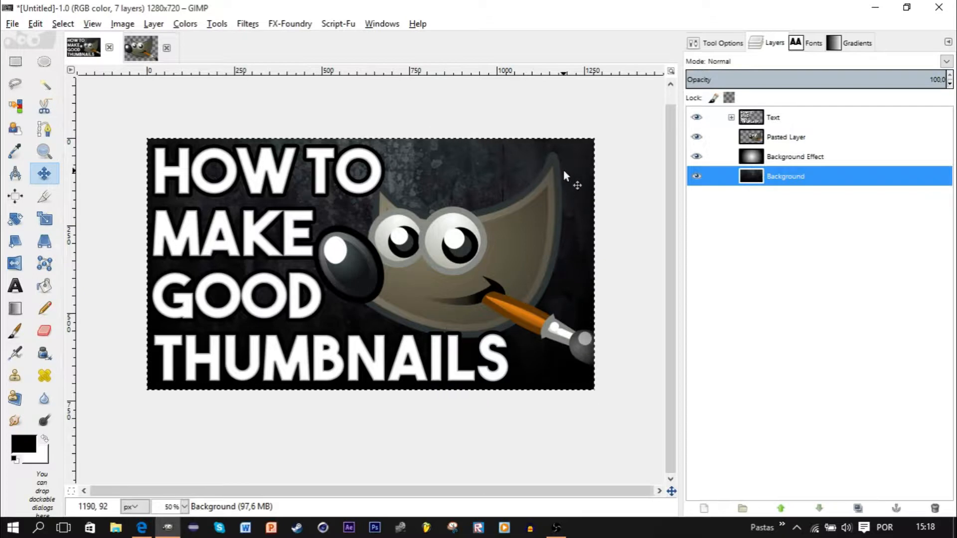
- Add a transparent 1280x720 px layer named Gimp Logo Border and place it directly below the Pasted Layer
click(812, 145)
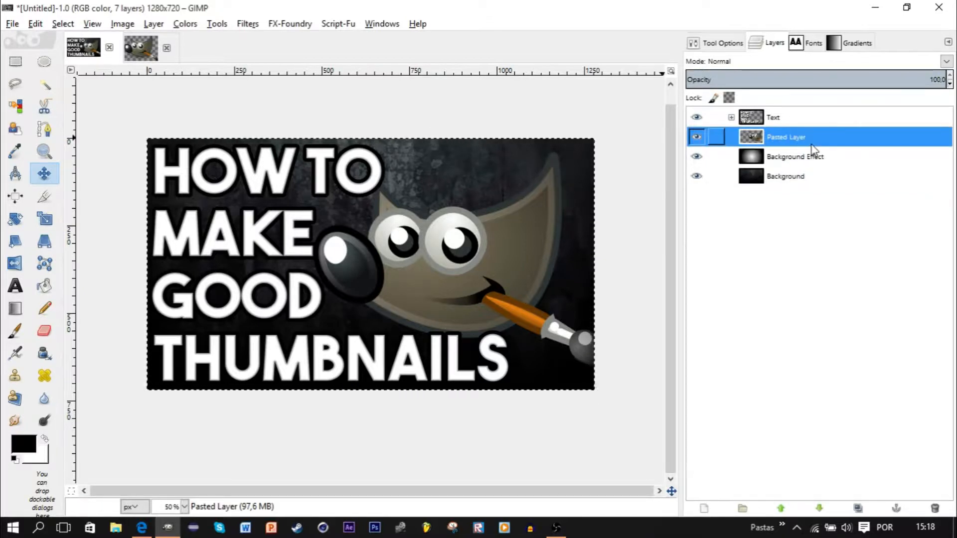
click(705, 509)
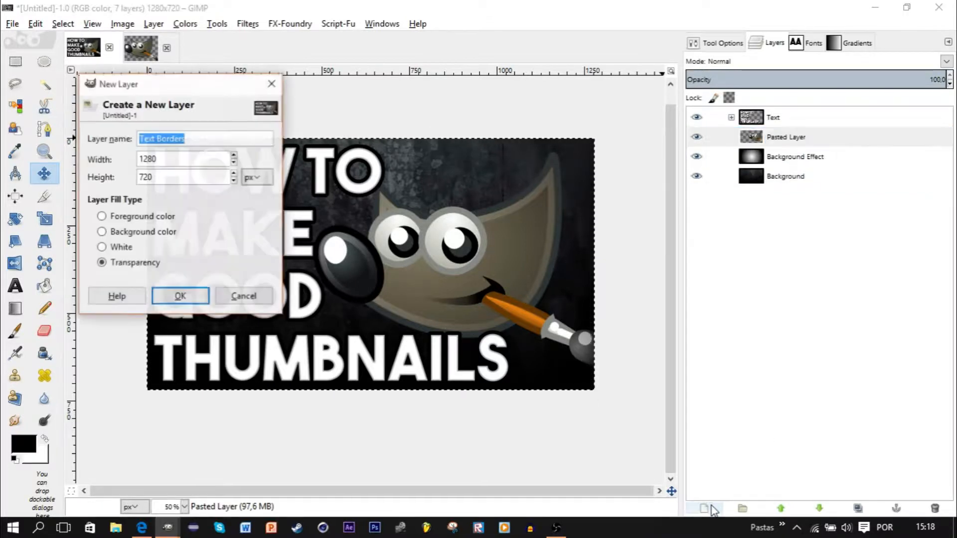
text(Gl)
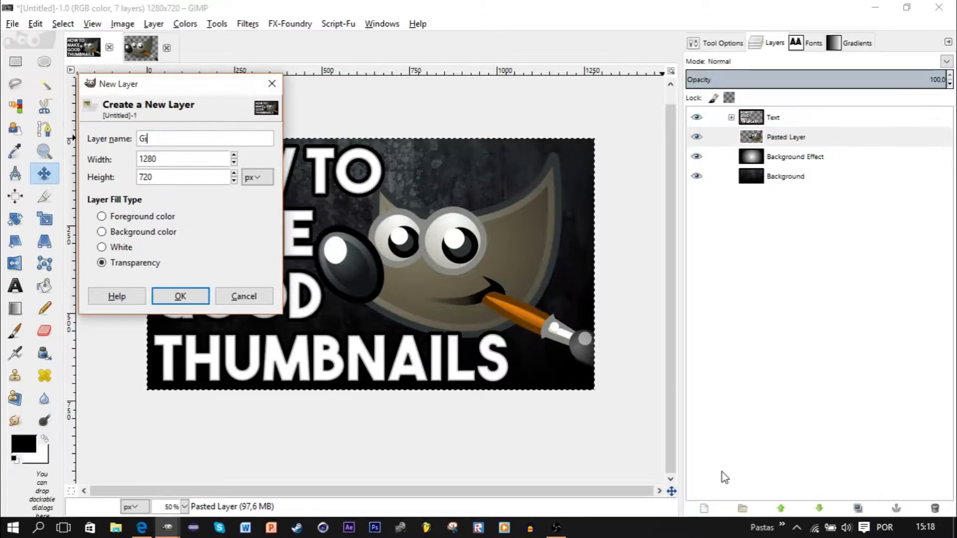
text(mp Lofo)
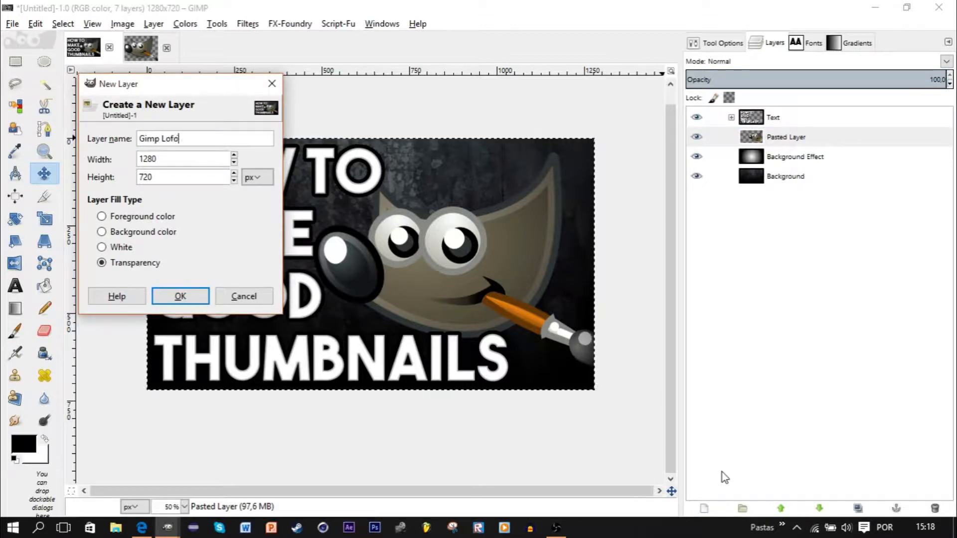
key(BackSpace)
key(BackSpace)
text(go B)
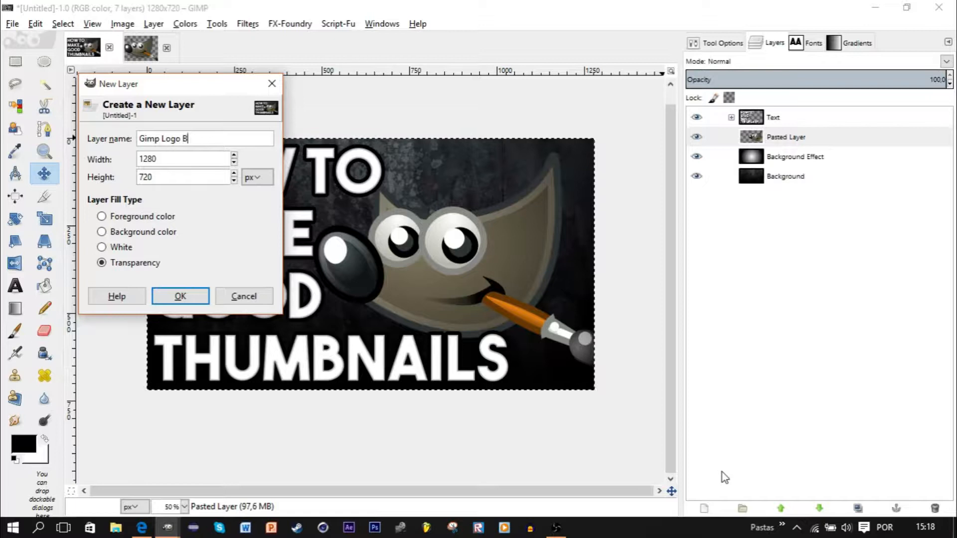
text(order)
key(Return)
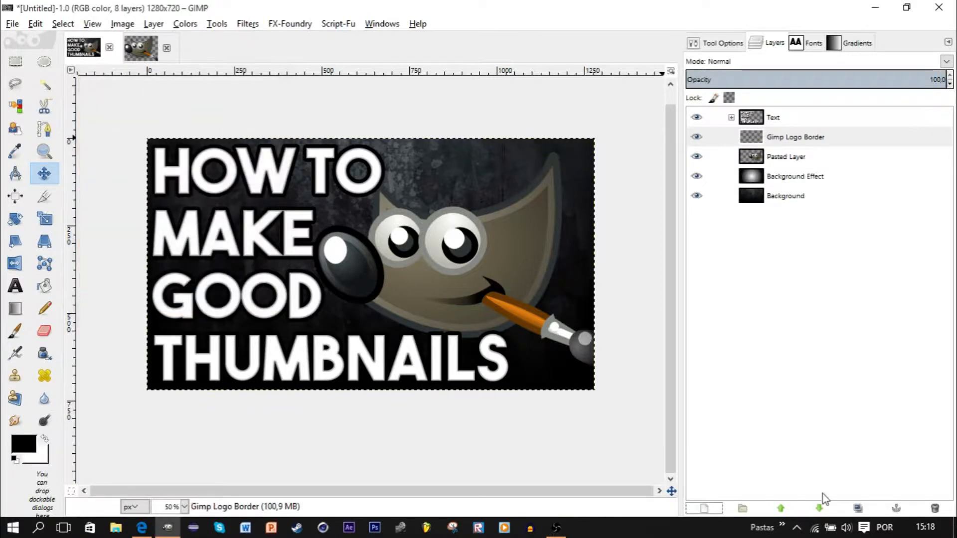
click(819, 507)
- Make a selection from the Pasted Layer's alpha and, with Gimp Logo Border active, grow it by 5 px
right_click(809, 143)
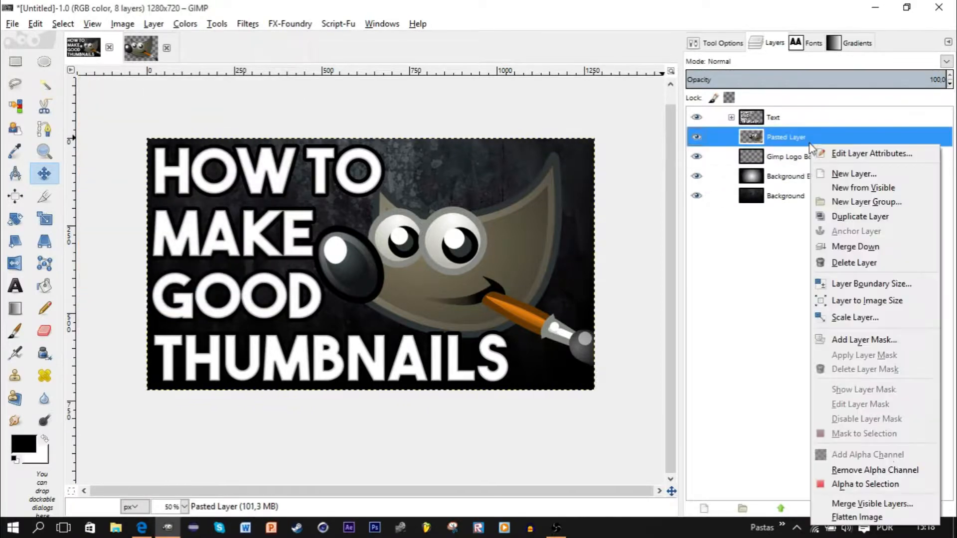
click(891, 487)
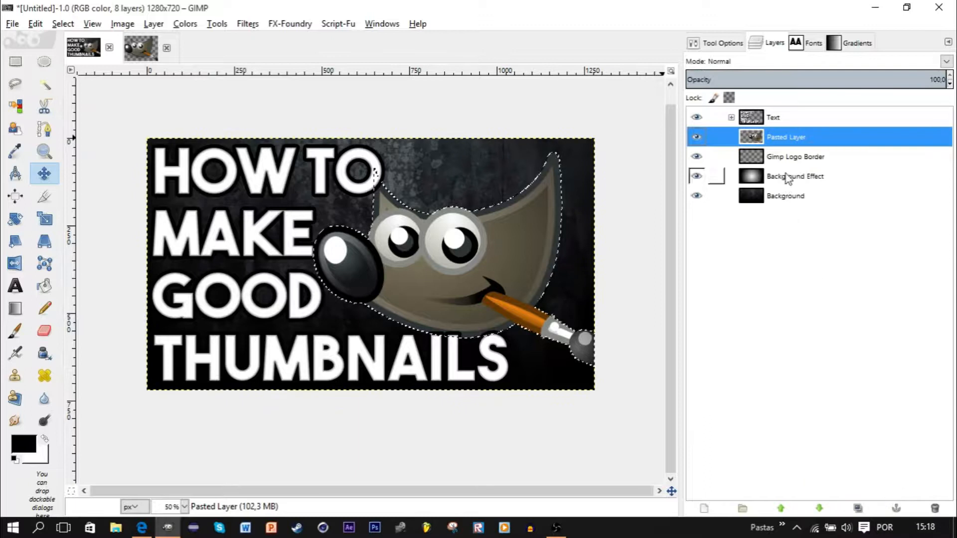
click(715, 156)
click(62, 24)
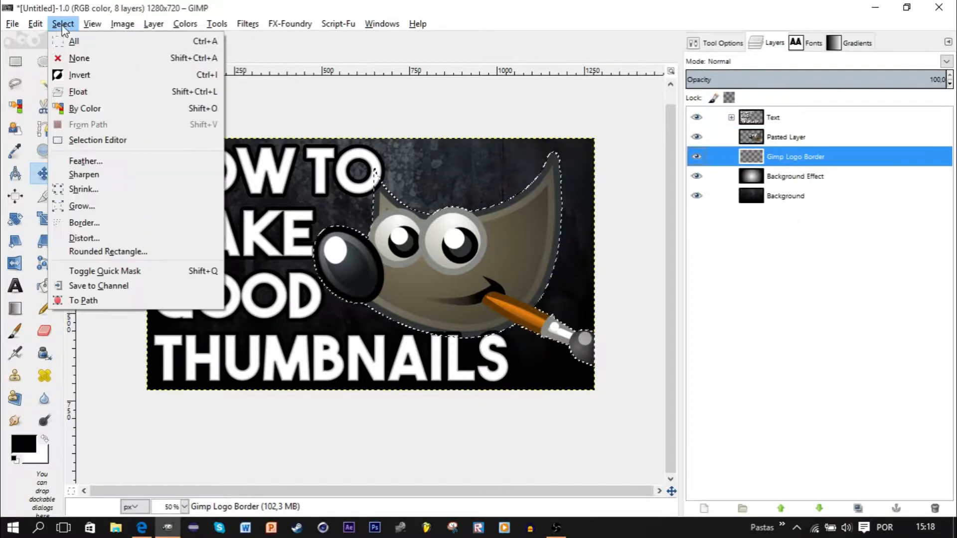
click(87, 205)
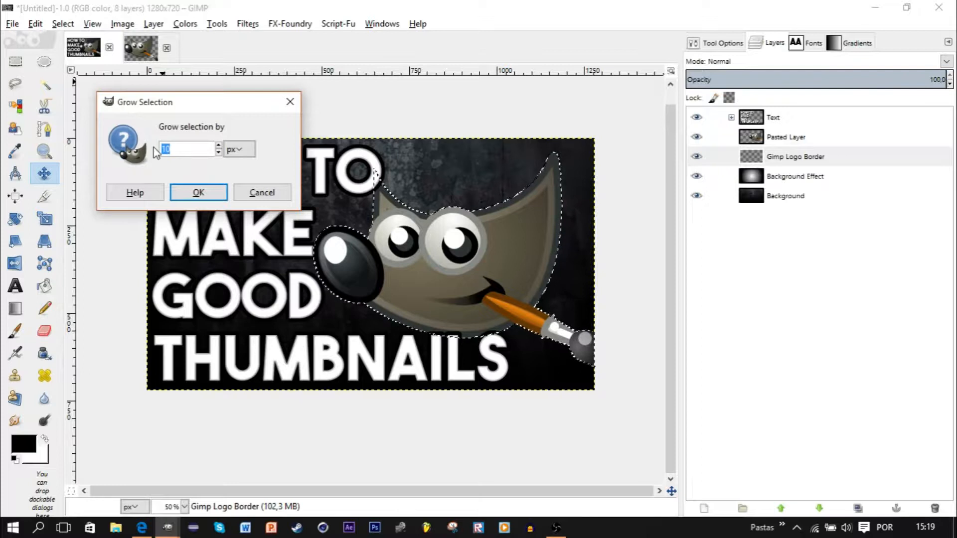
text(5)
key(Return)
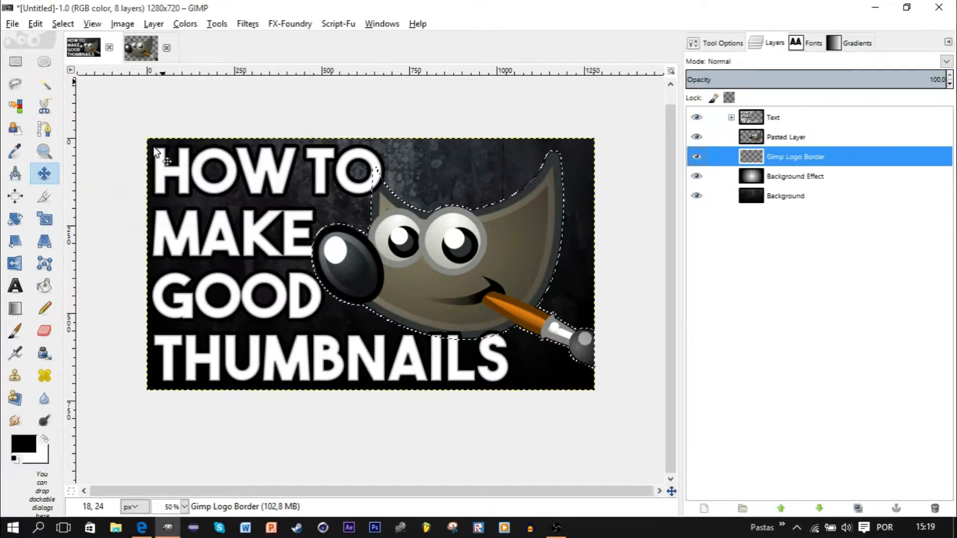
- Bucket-fill the grown logo selection with black on the Gimp Logo Border layer, and release the logo-shaped selection
click(44, 285)
click(494, 254)
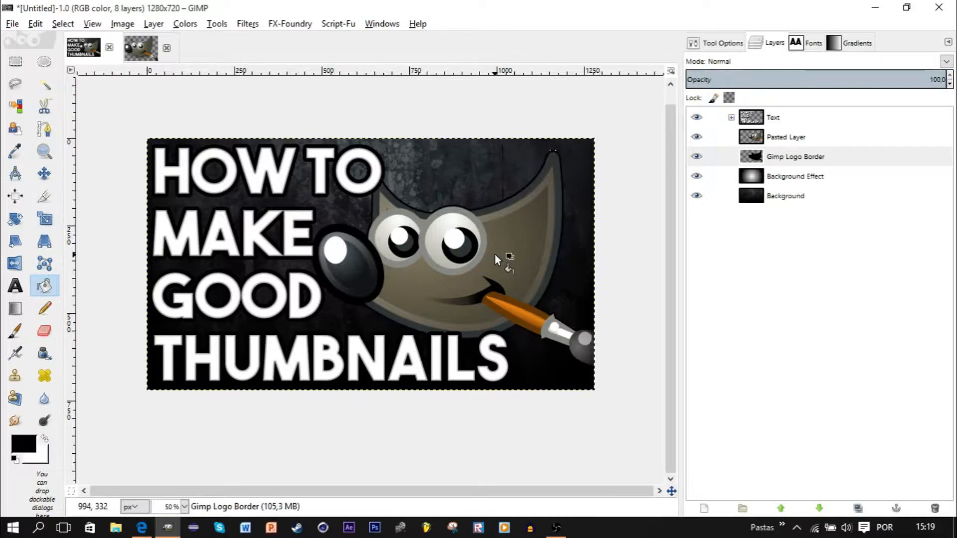
click(799, 197)
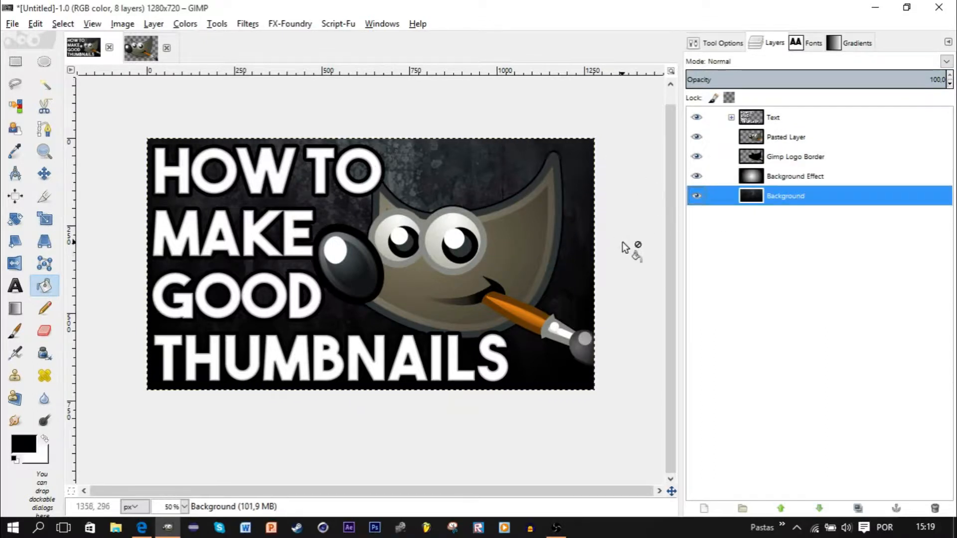
- Try a lower opacity on the Gimp Logo Border layer, and return to the Background layer
click(813, 157)
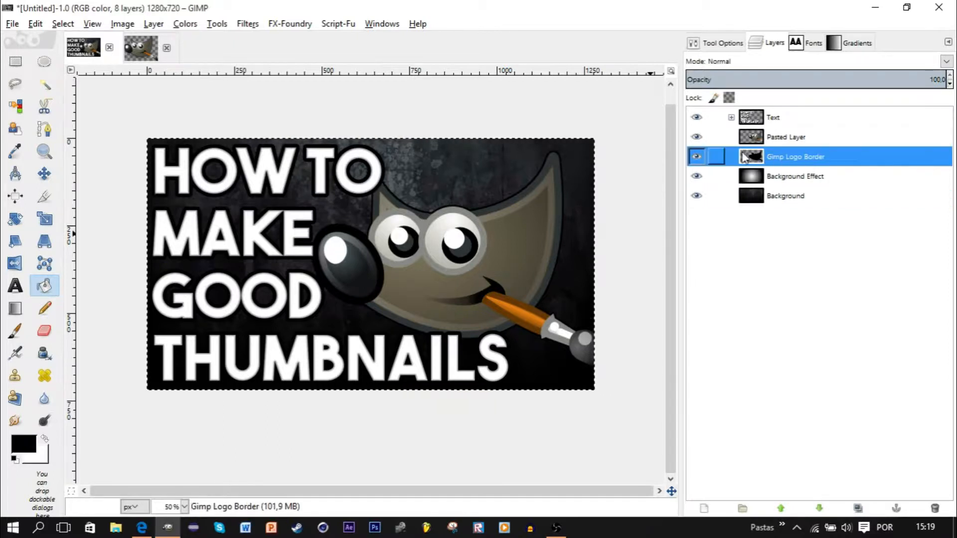
click(849, 80)
drag(849, 80, 937, 80)
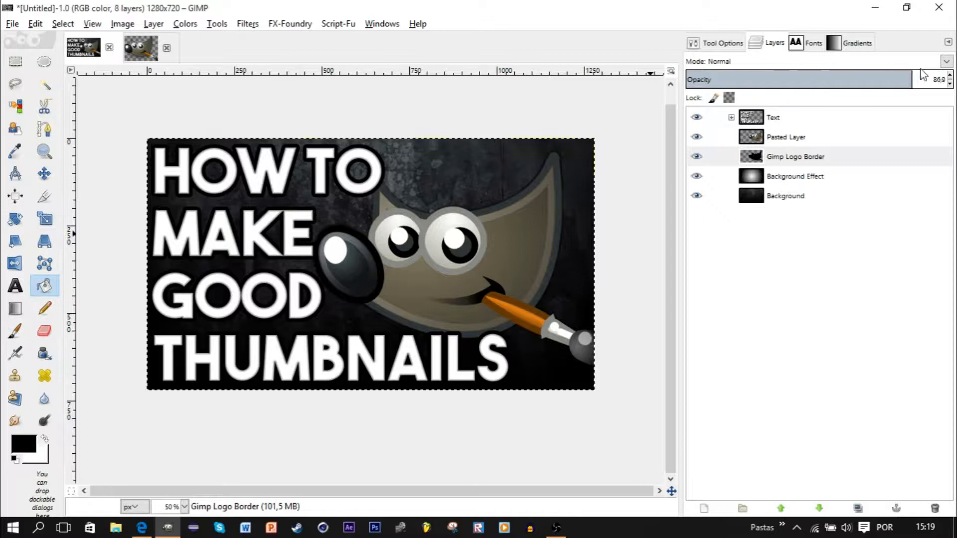
click(802, 180)
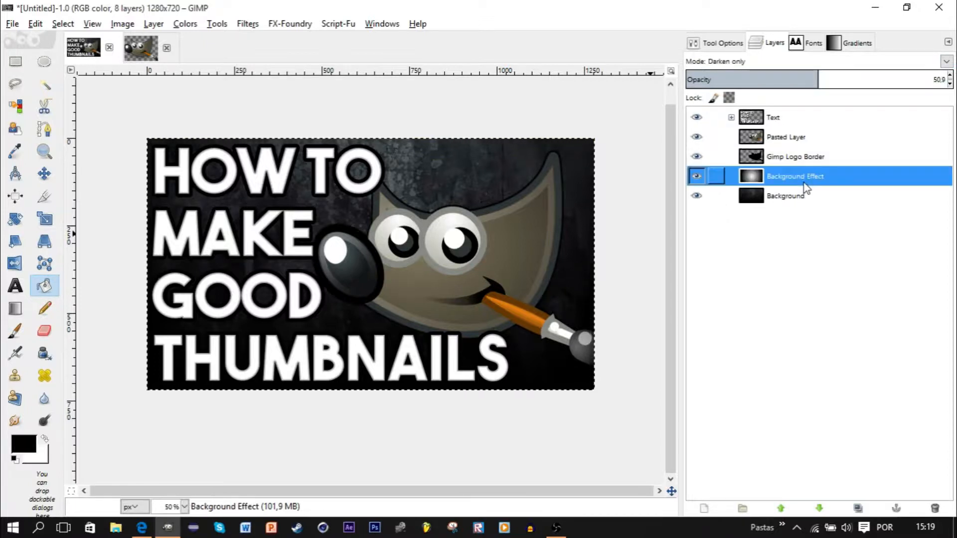
click(804, 197)
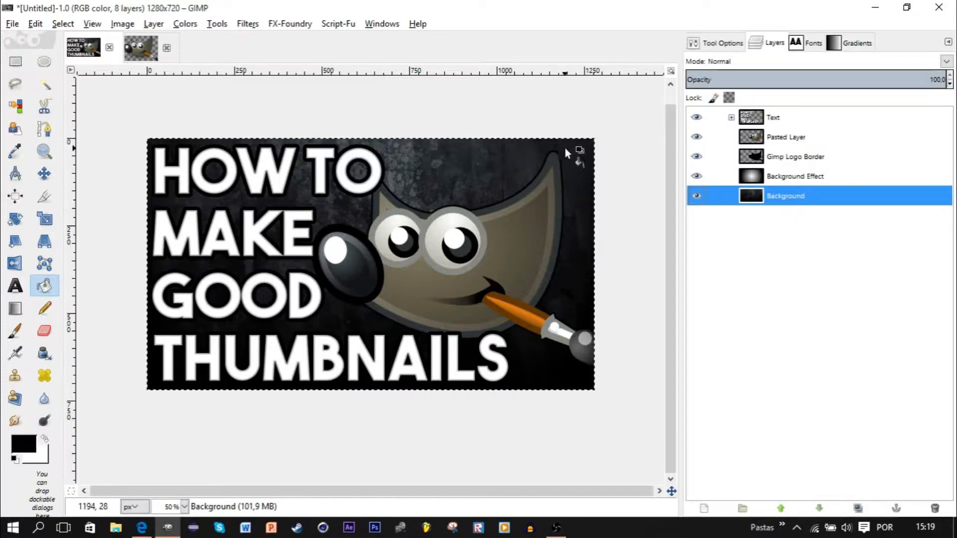
- Open Logo NO BG.png from the recently used files as a separate image
click(12, 23)
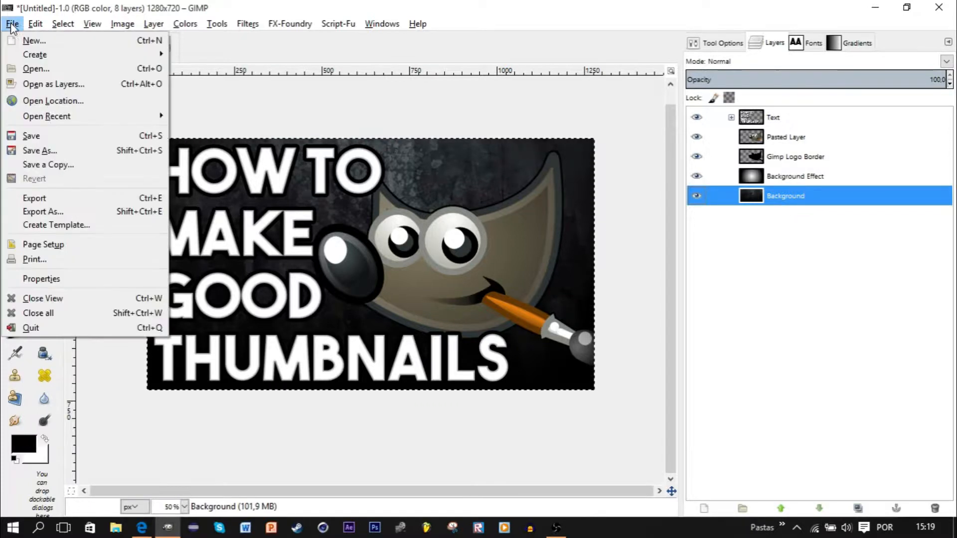
click(67, 69)
scroll(211, 221, down, 1)
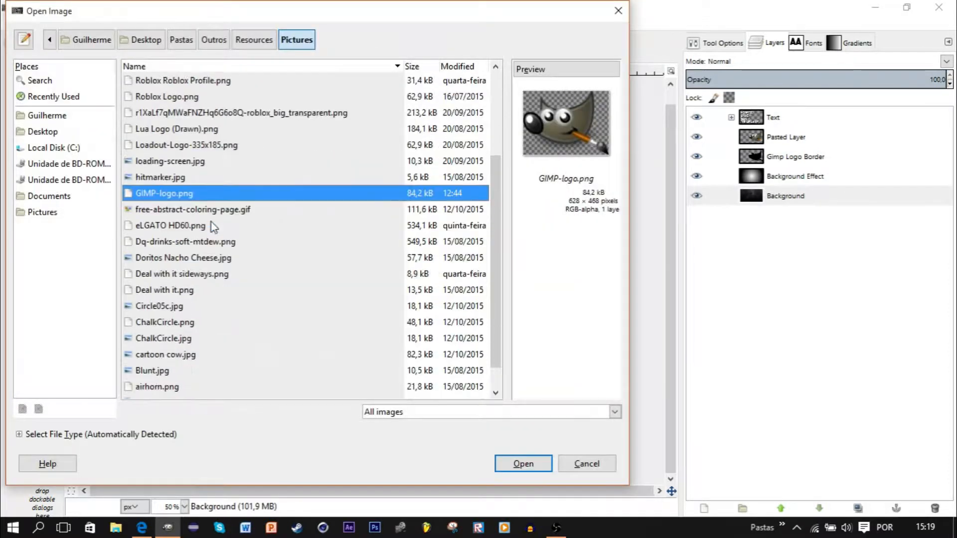
scroll(210, 220, up, 3)
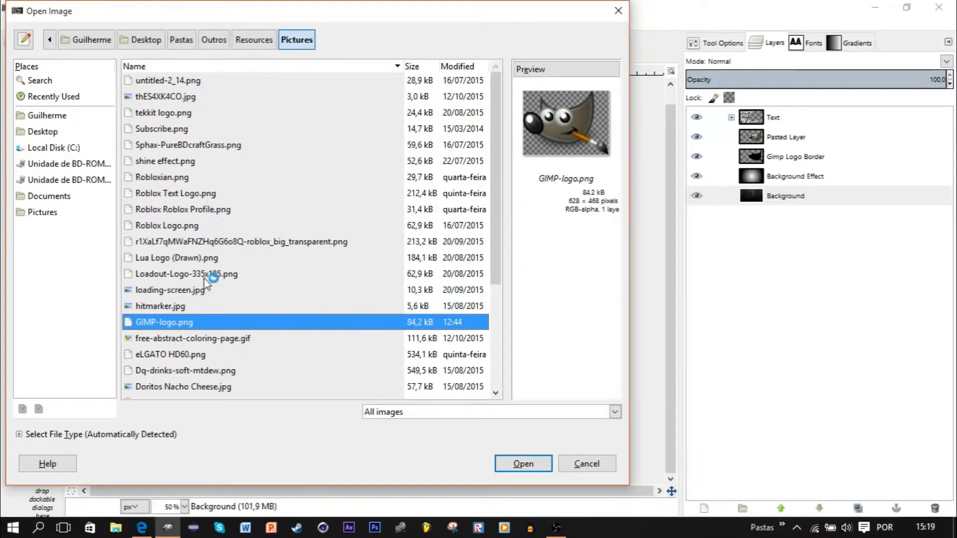
scroll(204, 278, down, 3)
scroll(205, 278, up, 3)
click(67, 100)
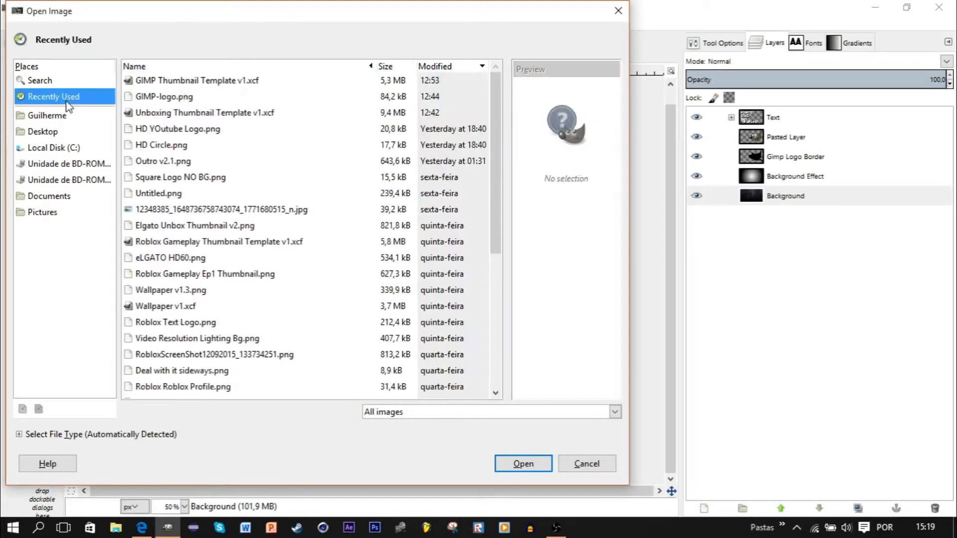
click(221, 179)
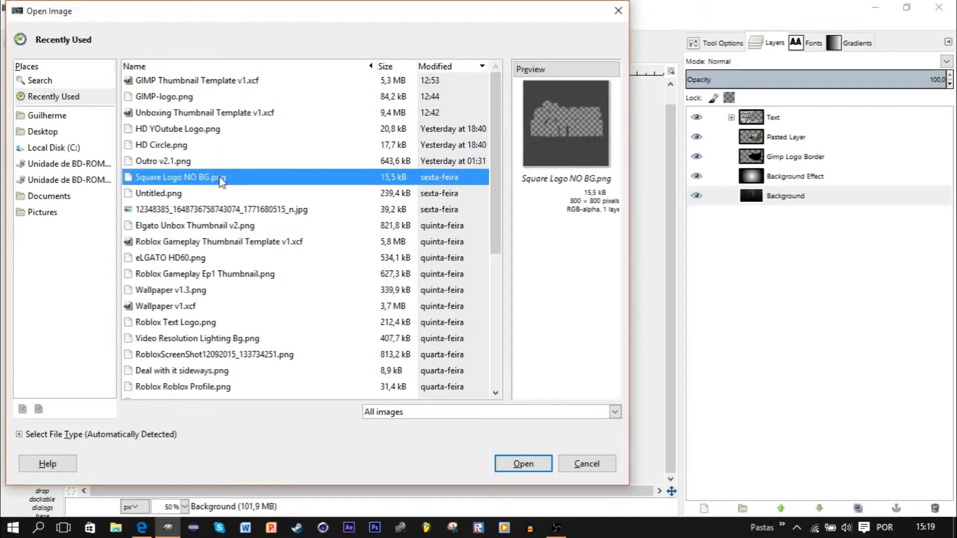
scroll(255, 202, down, 5)
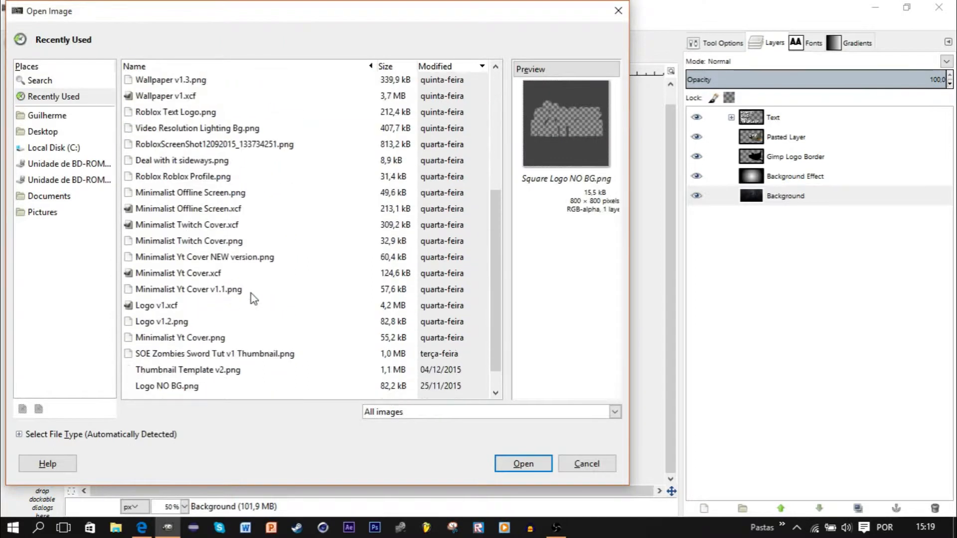
click(206, 360)
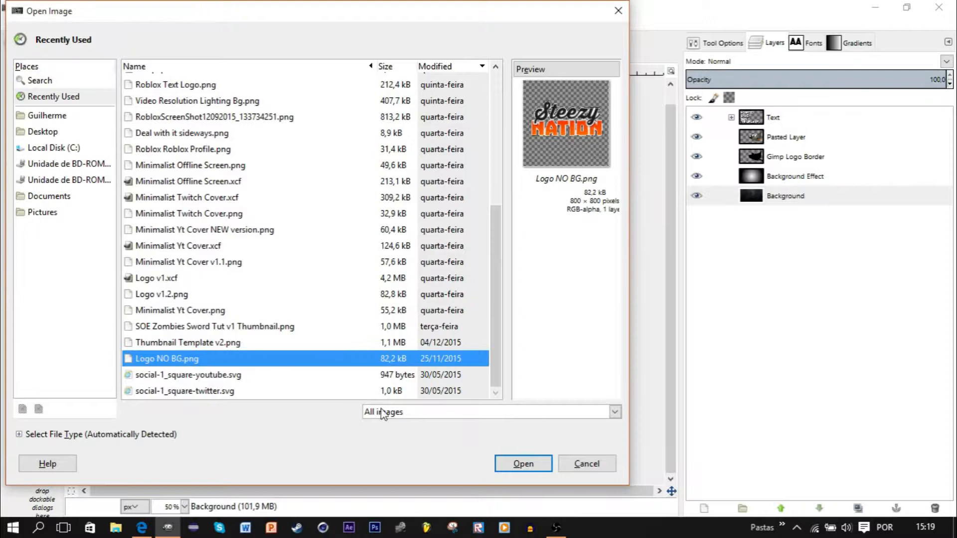
click(507, 464)
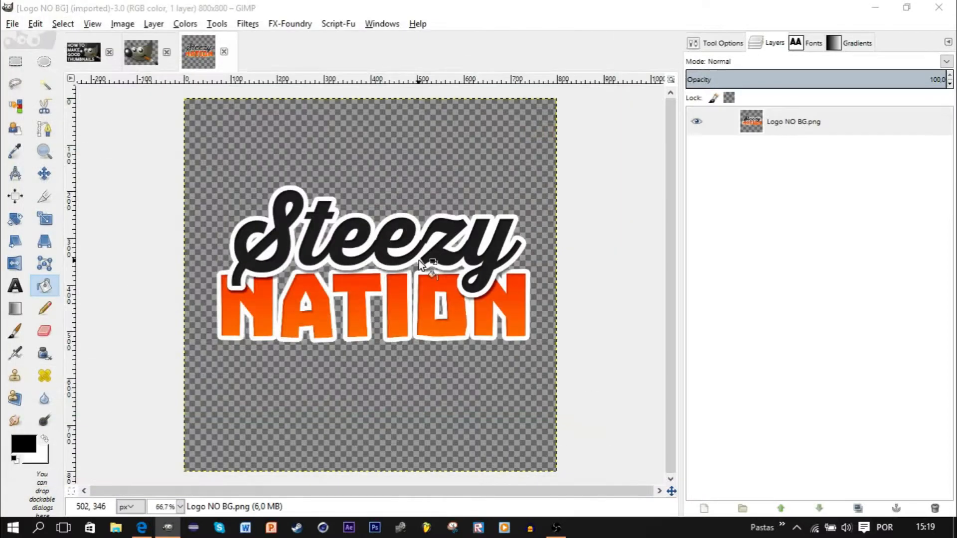
- Copy the Steezy Nation logo using a selection from its alpha, and paste it into the thumbnail image as a new layer
right_click(820, 122)
click(896, 467)
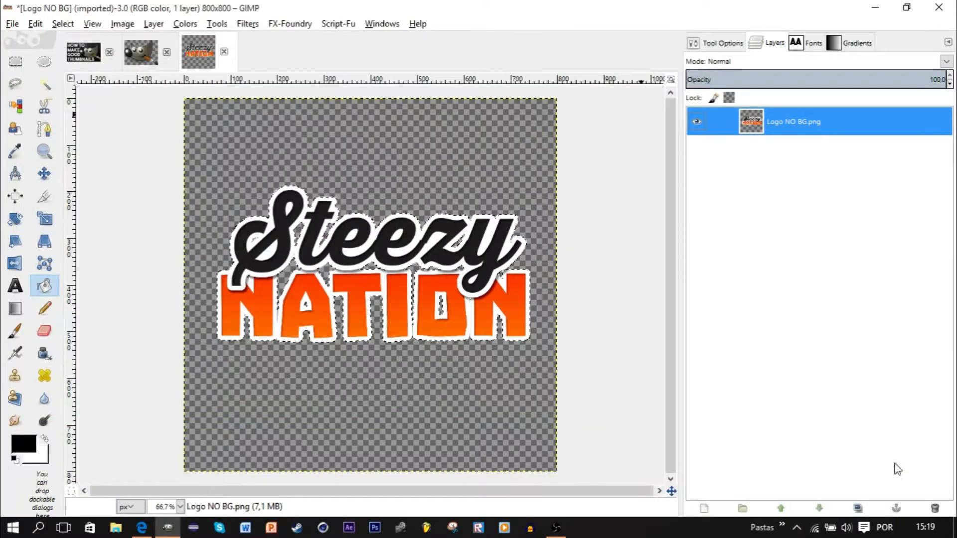
key(ctrl+c)
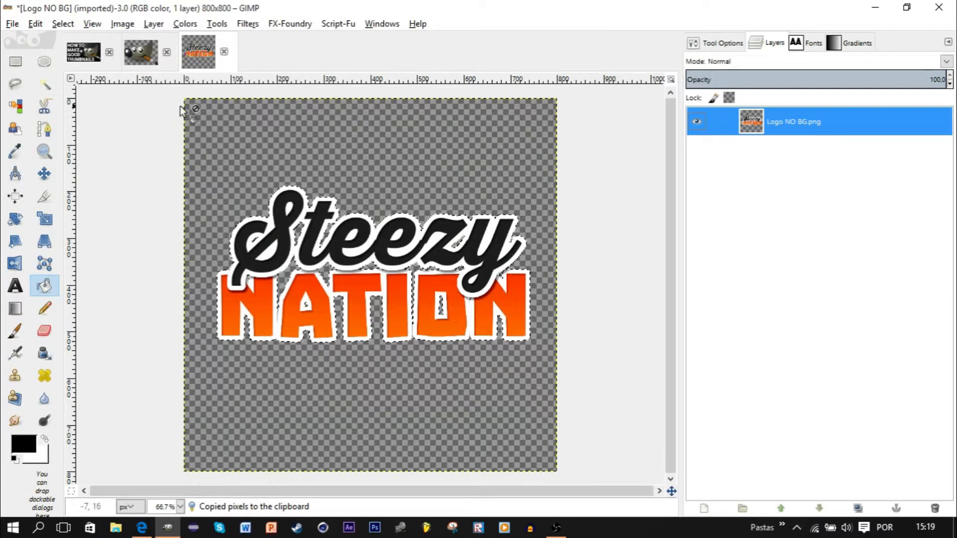
click(85, 52)
key(ctrl+v)
right_click(859, 120)
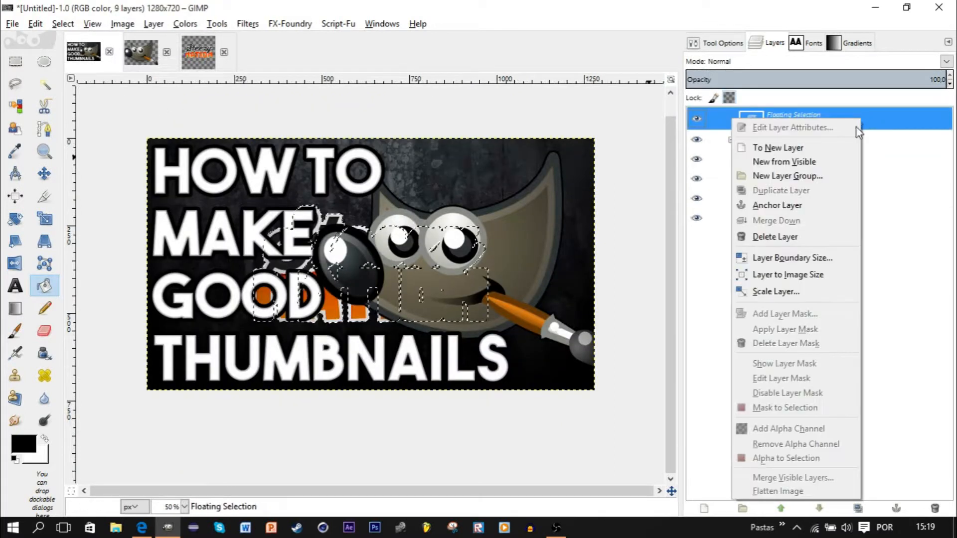
click(838, 148)
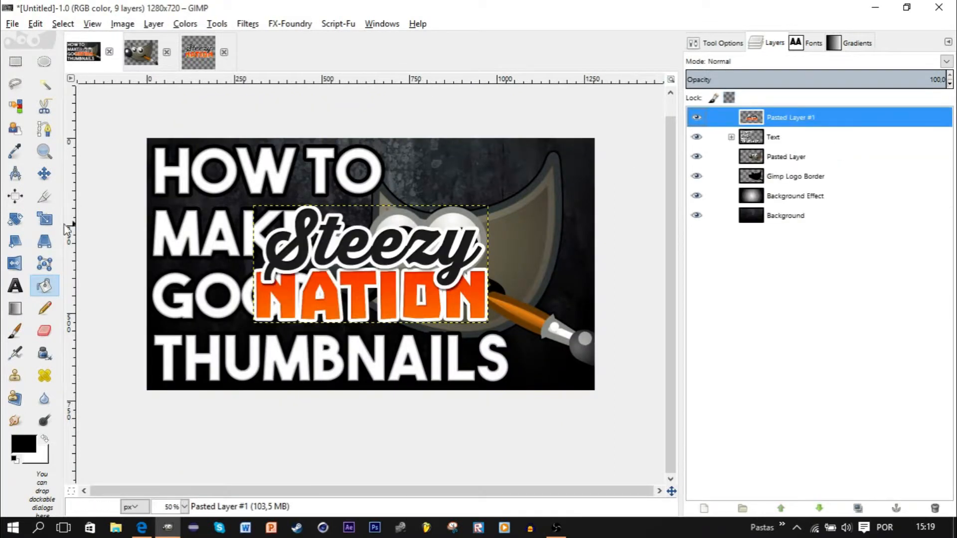
- Align the Steezy Nation logo layer to the right and top edges of the thumbnail
key(m)
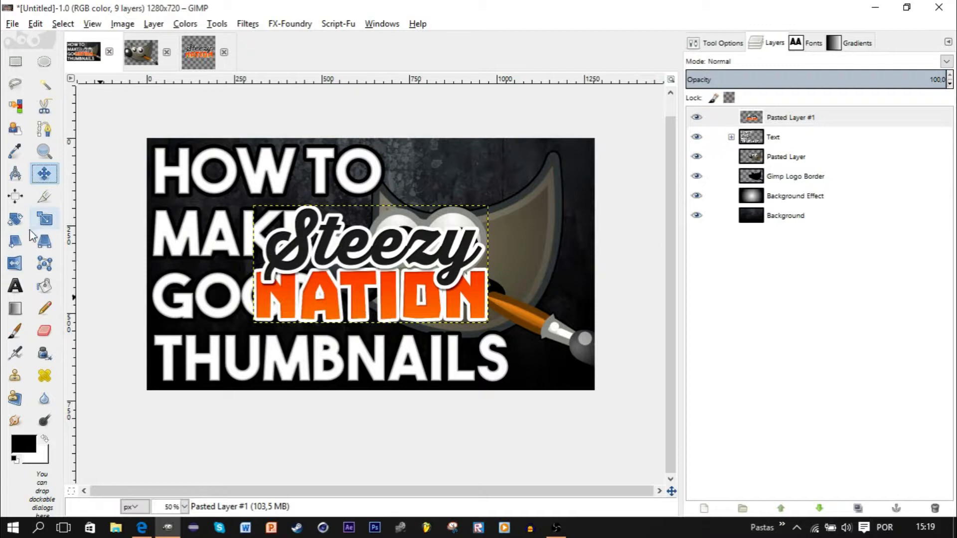
click(15, 196)
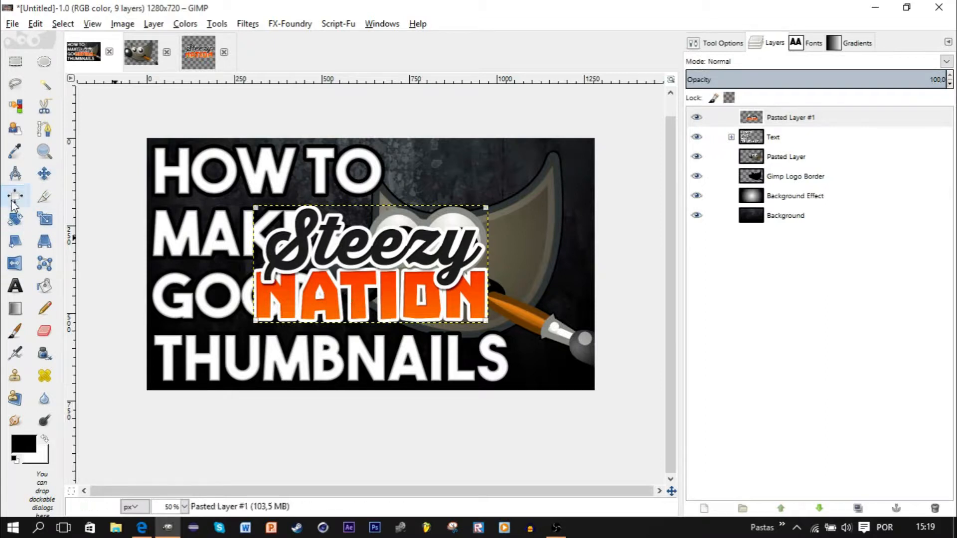
click(731, 44)
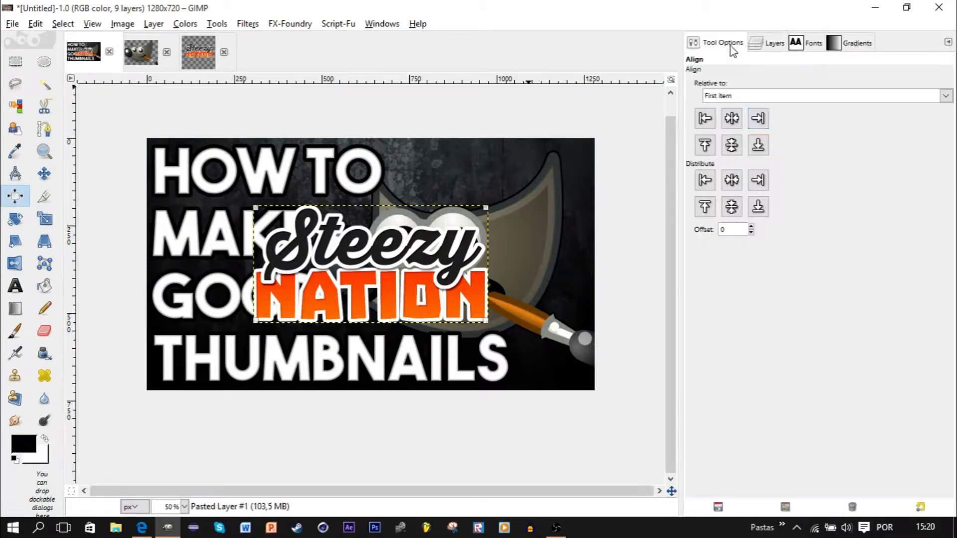
click(759, 119)
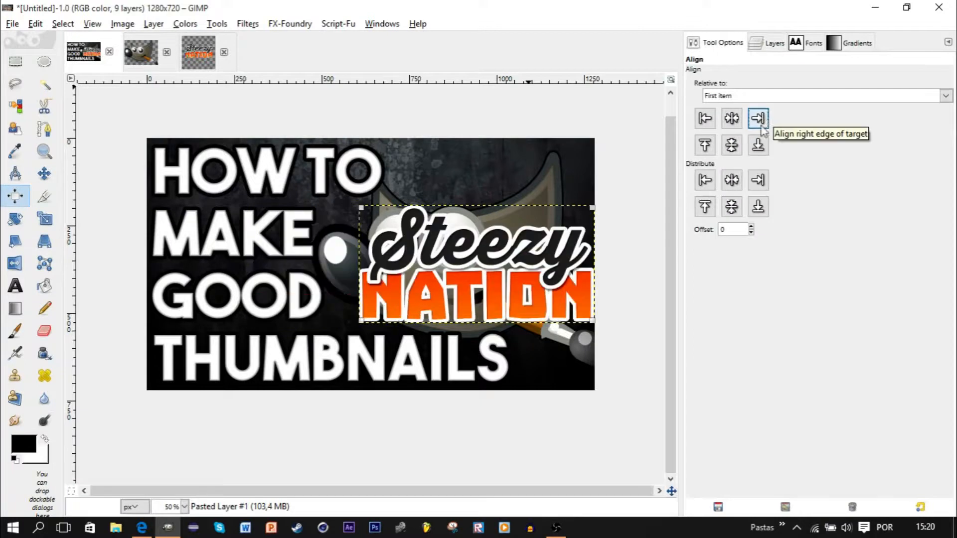
click(706, 208)
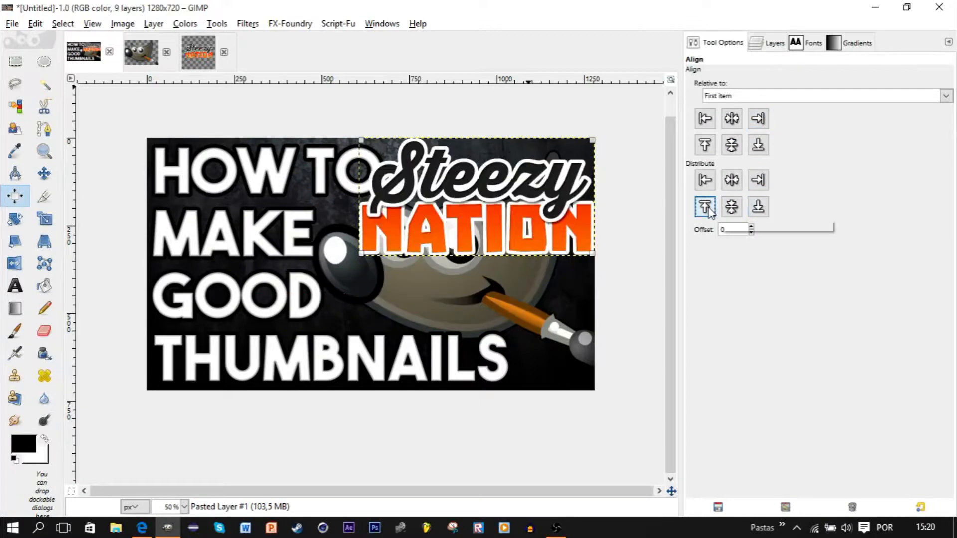
- Scale the Steezy Nation logo down to 210 x 105 px in the top-right corner and move it 6 px left and 6 px down
click(39, 225)
click(755, 42)
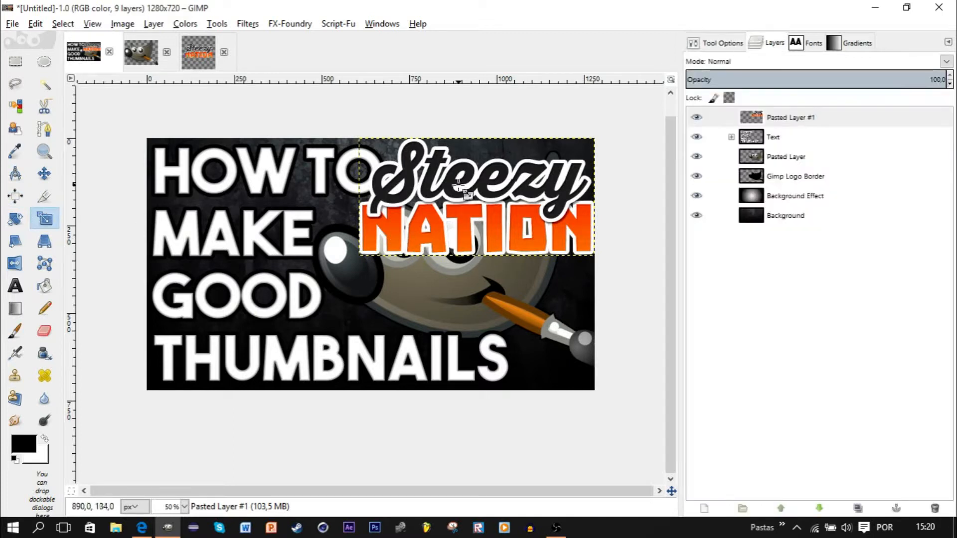
click(405, 231)
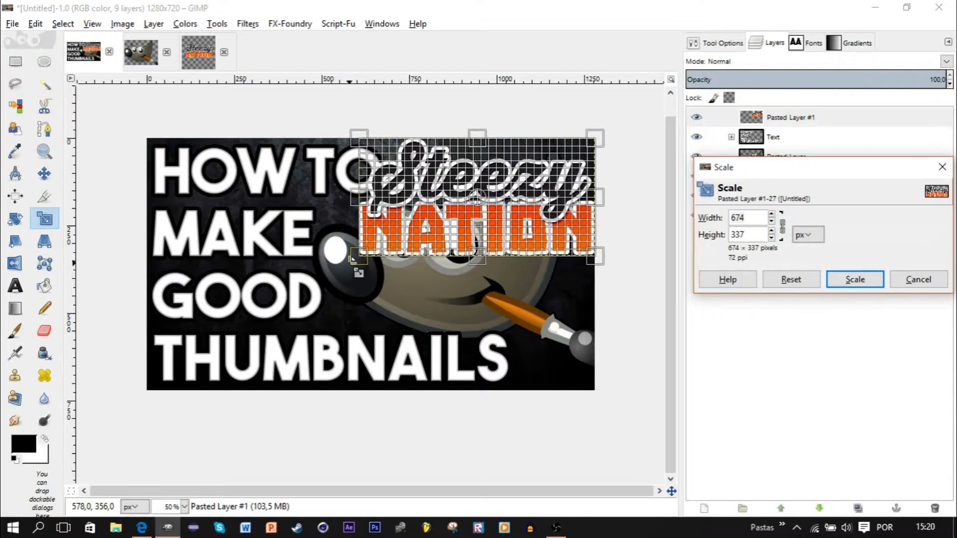
drag(358, 257, 573, 178)
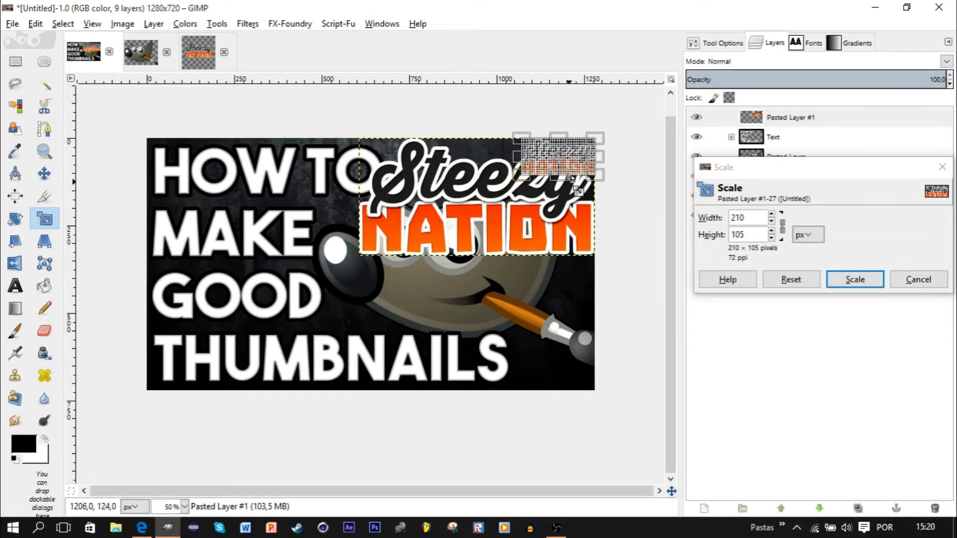
click(854, 278)
click(44, 174)
drag(580, 171, 576, 172)
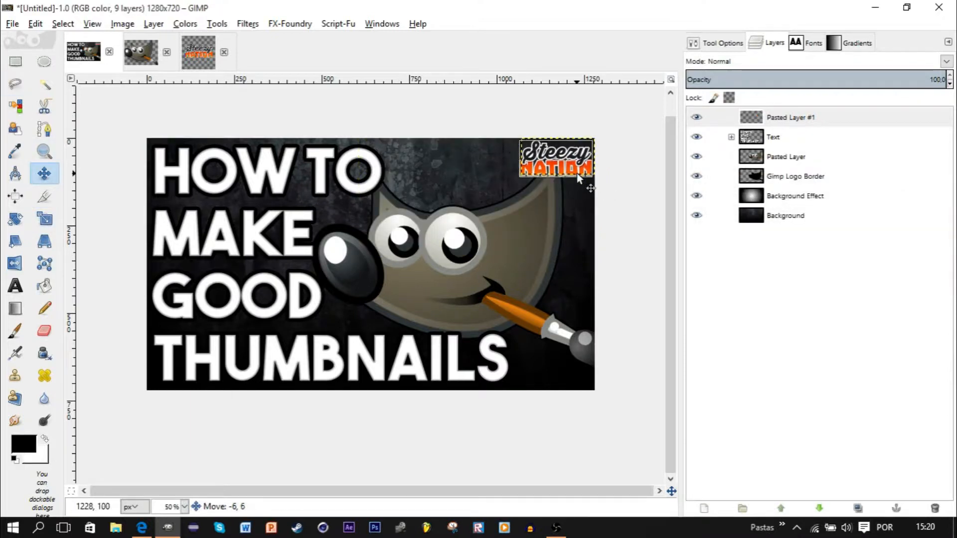
click(811, 220)
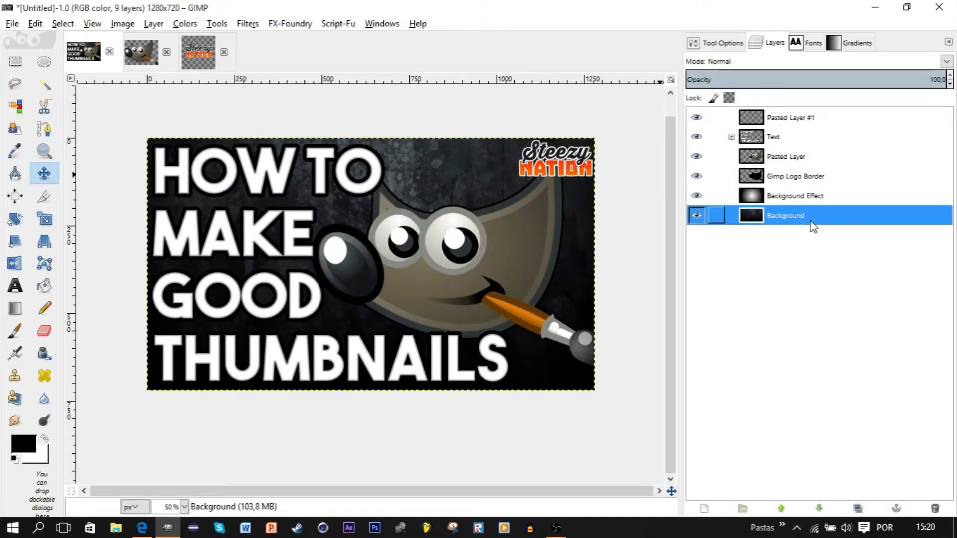
- Lower Pasted Layer #1 in the layer stack to directly below Gimp Logo Border
click(812, 124)
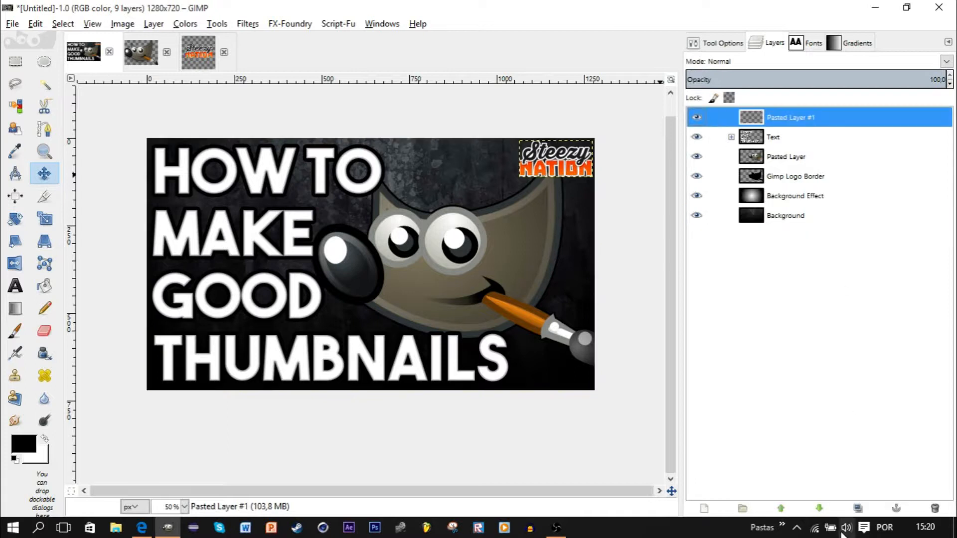
click(820, 508)
click(821, 509)
click(820, 510)
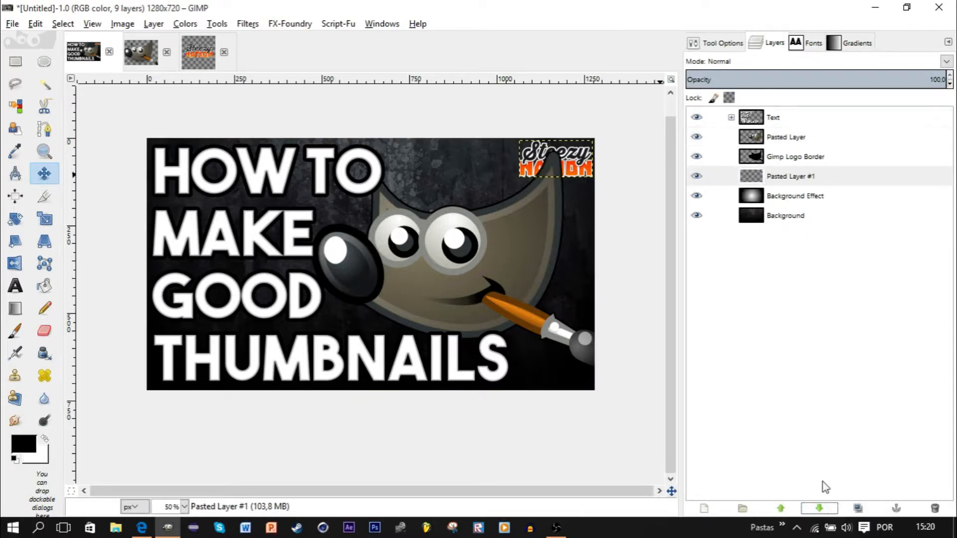
click(846, 223)
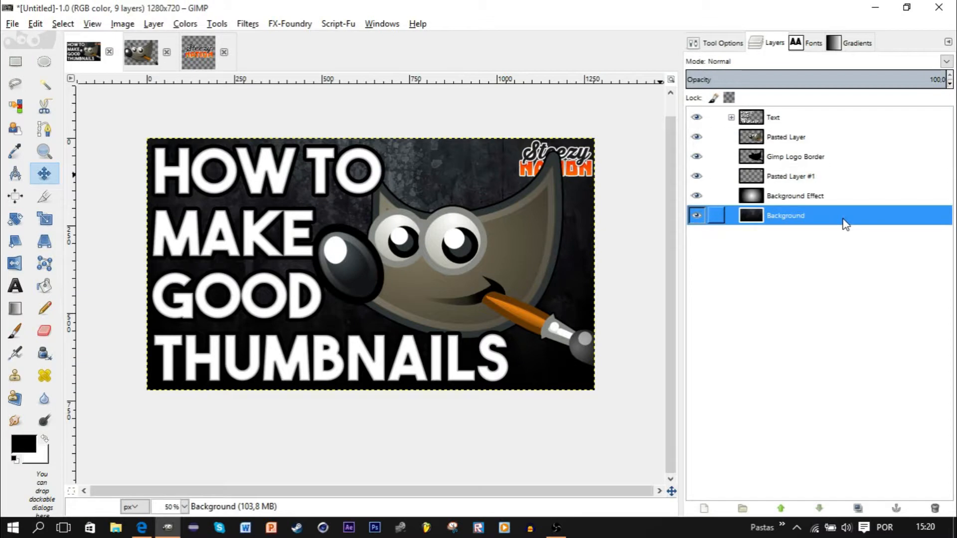
- Raise Pasted Layer #1 two positions so it sits between the Text group and Pasted Layer
click(801, 184)
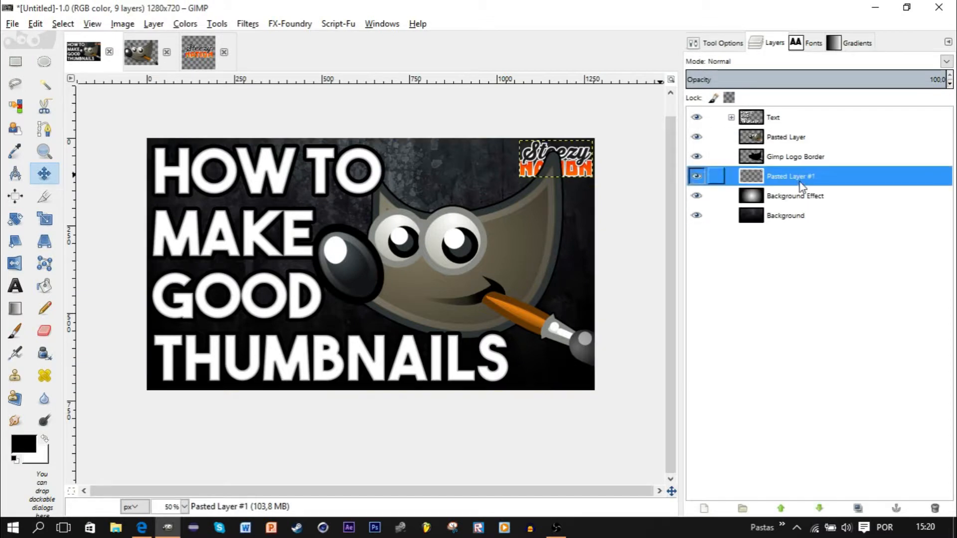
click(781, 508)
click(781, 508)
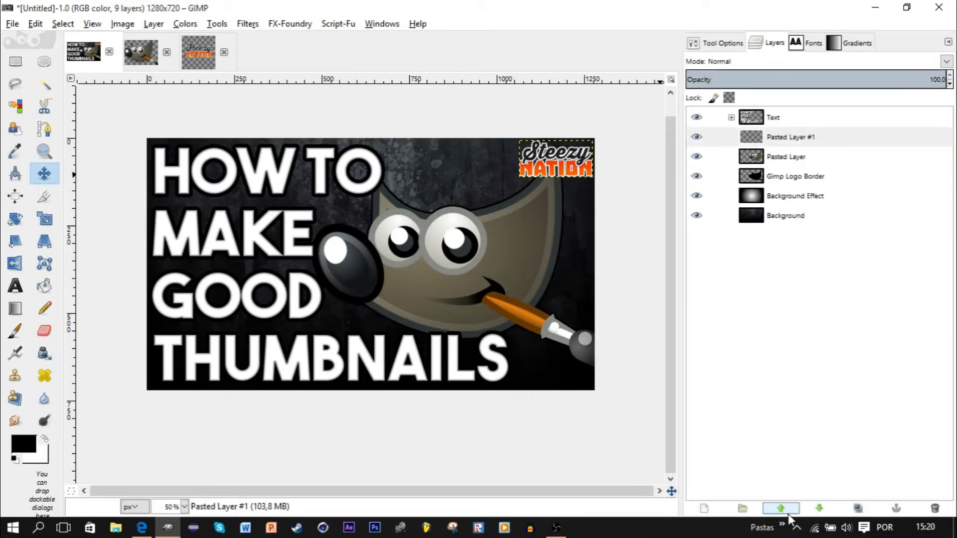
click(804, 218)
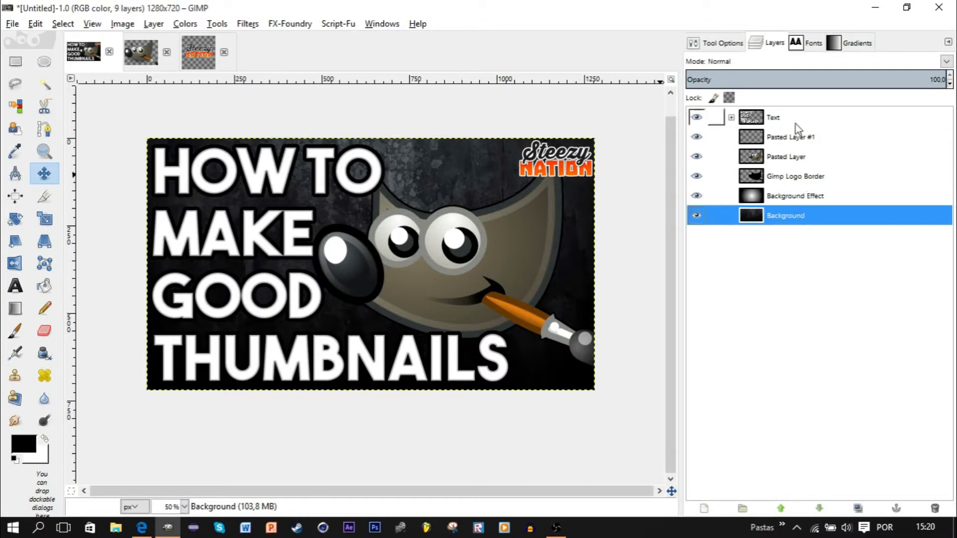
- Reduce the opacity of Pasted Layer #1 to about 50%
click(799, 138)
click(845, 80)
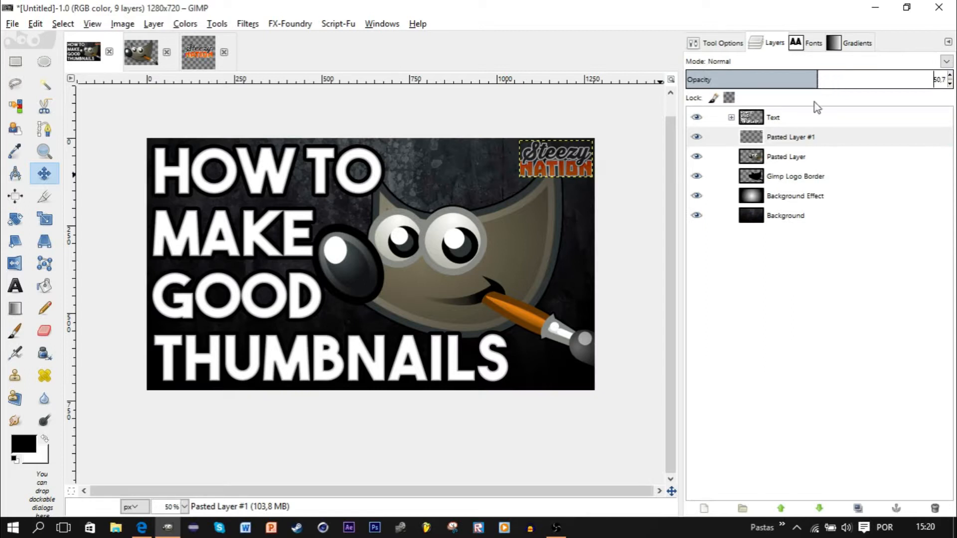
- Apply a Gaussian Blur with a radius raised slightly above 5 px to the Background layer, and make the Background Effect layer active
click(802, 217)
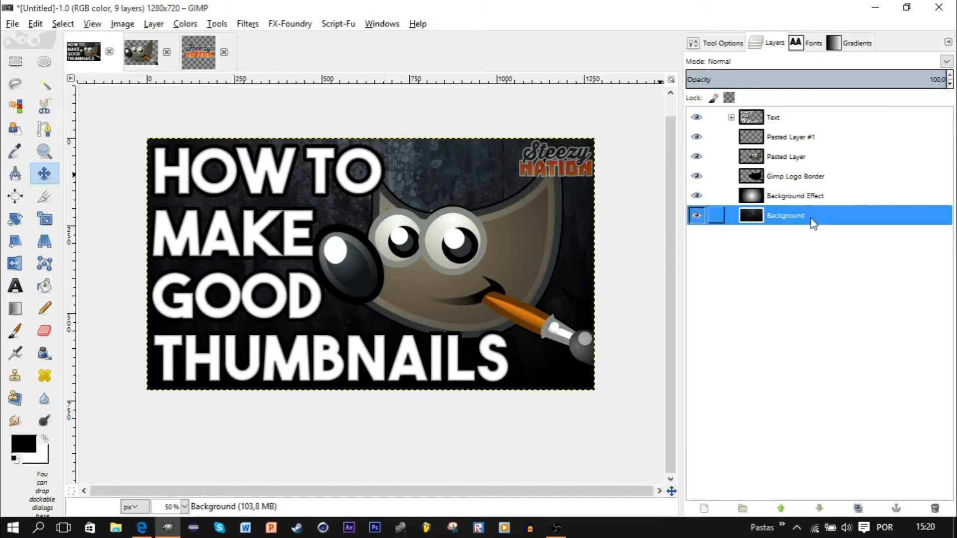
click(247, 29)
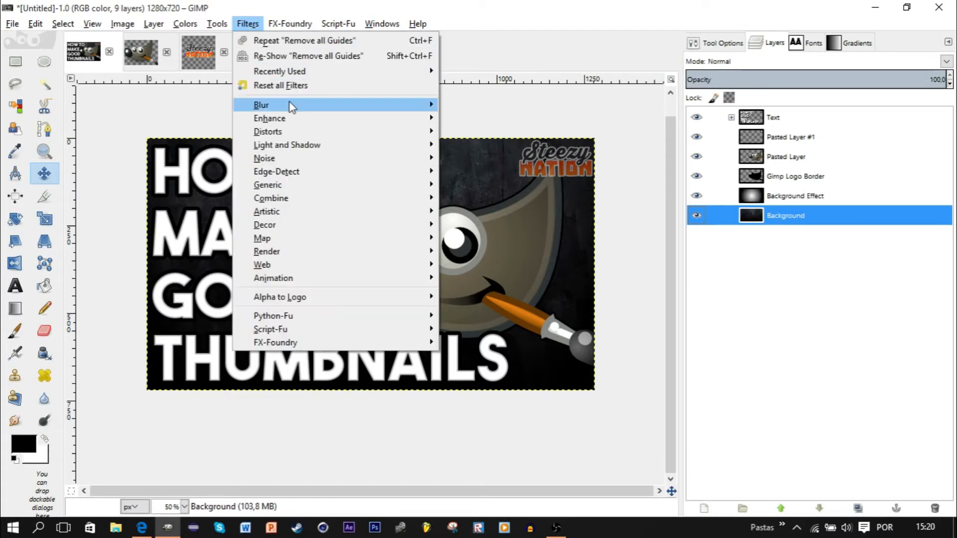
mouse_move(346, 102)
click(504, 119)
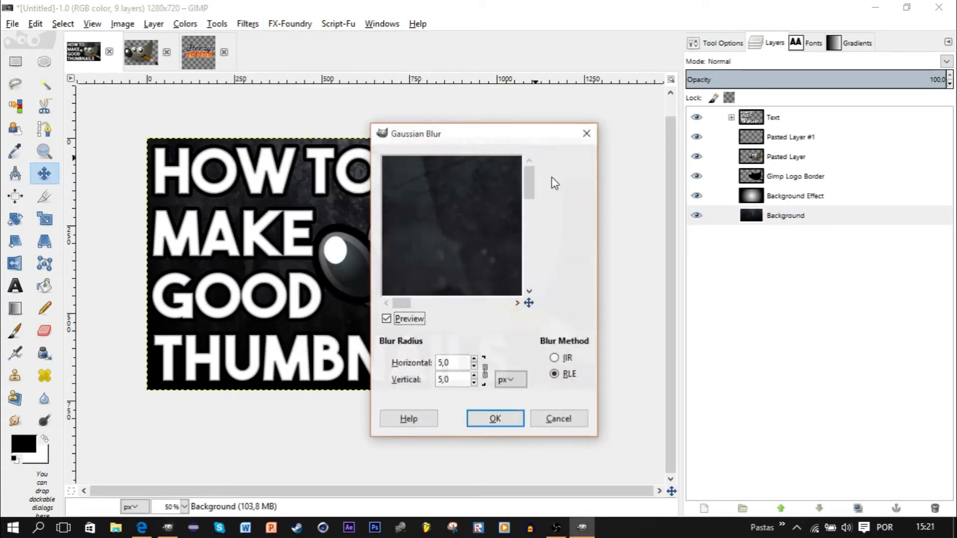
drag(515, 134, 734, 326)
drag(818, 272, 850, 224)
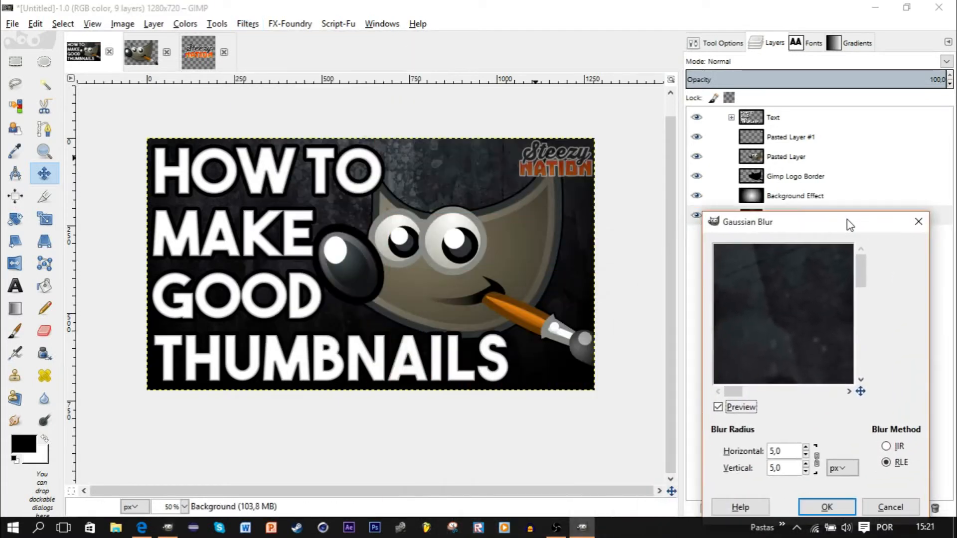
click(806, 448)
click(827, 507)
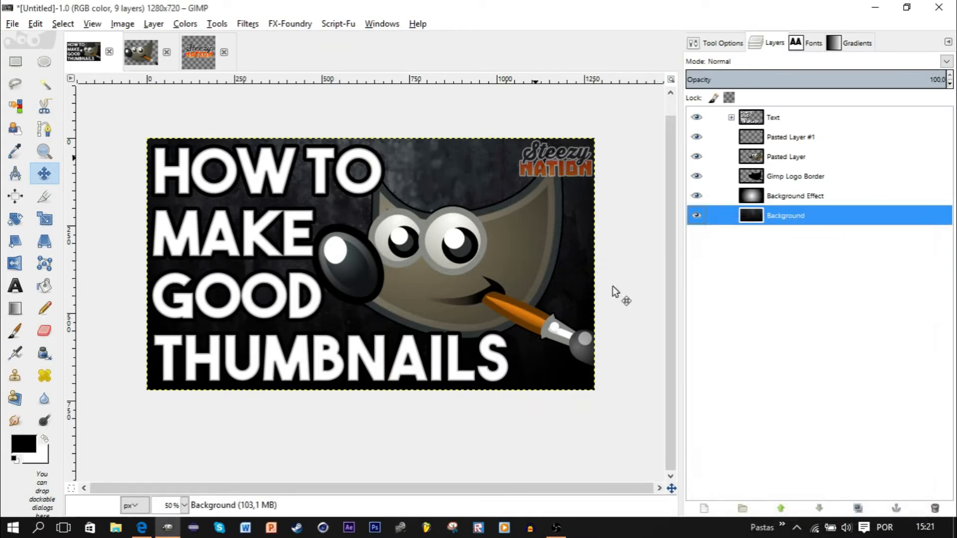
click(800, 202)
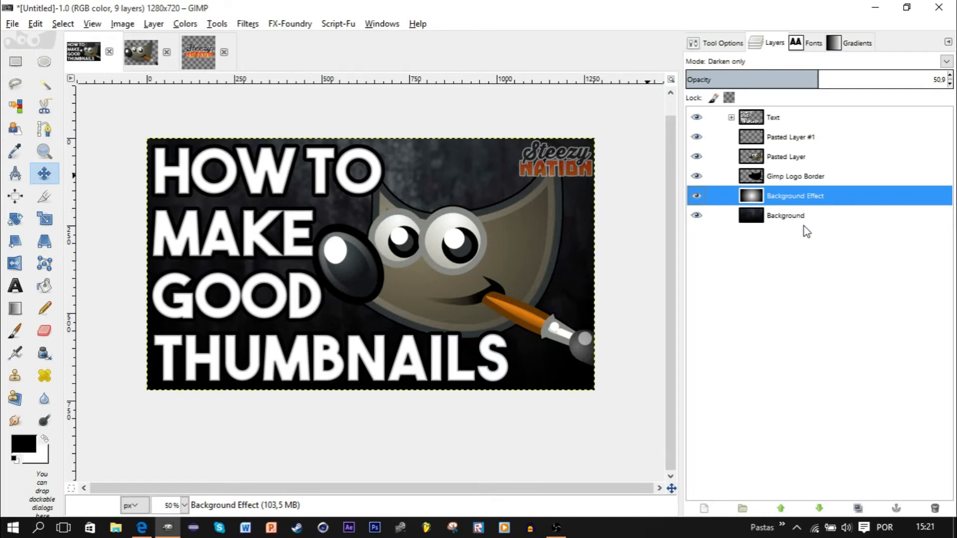
- Apply a Gaussian Blur with a 10 px horizontal and vertical radius to the Background layer
click(803, 216)
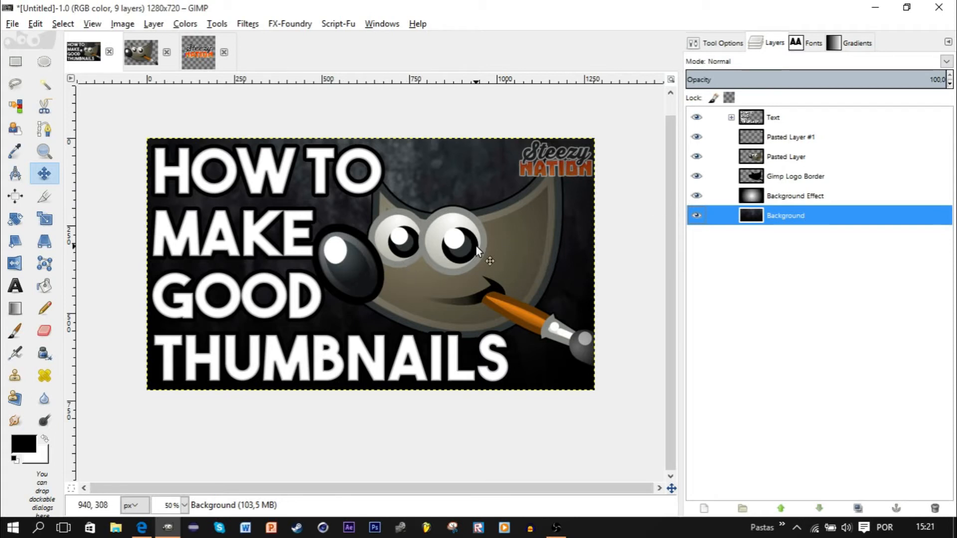
click(249, 26)
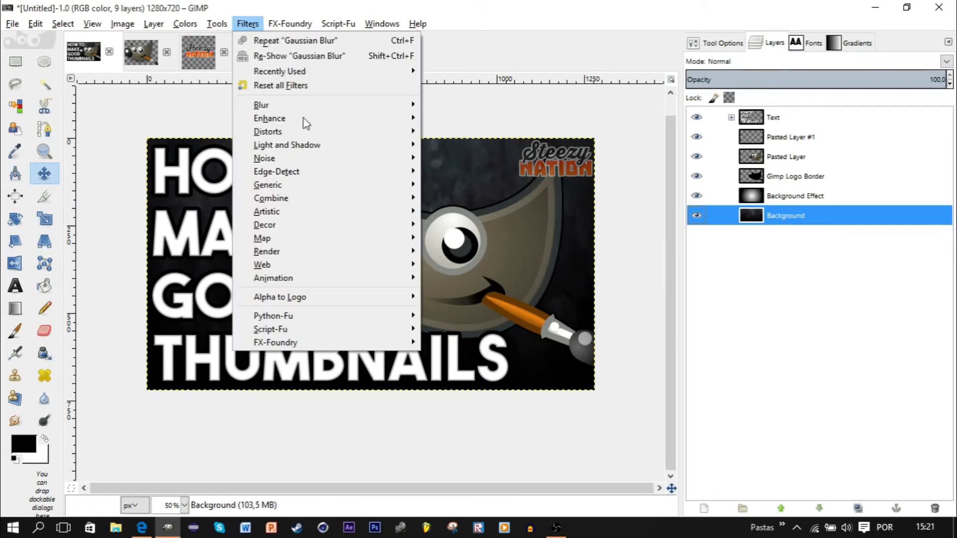
mouse_move(399, 104)
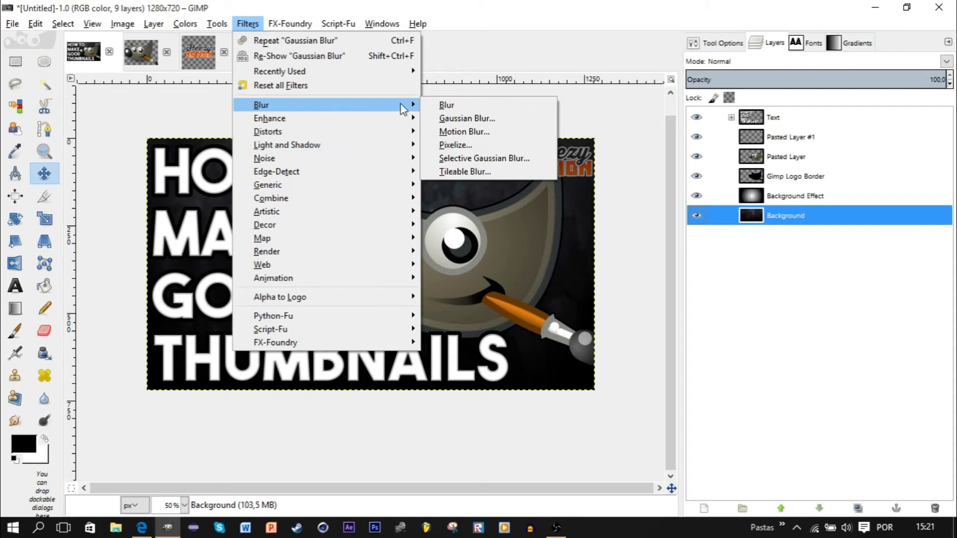
click(453, 118)
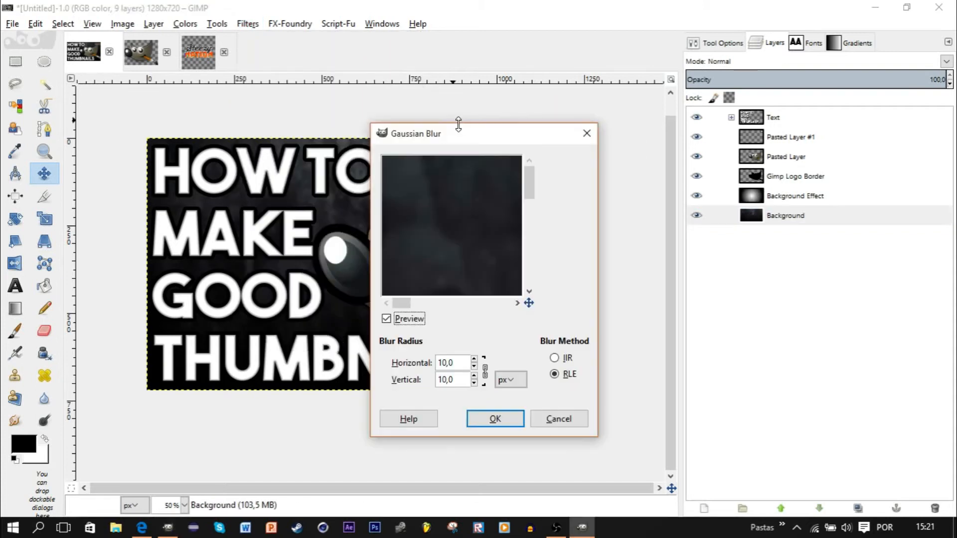
click(513, 421)
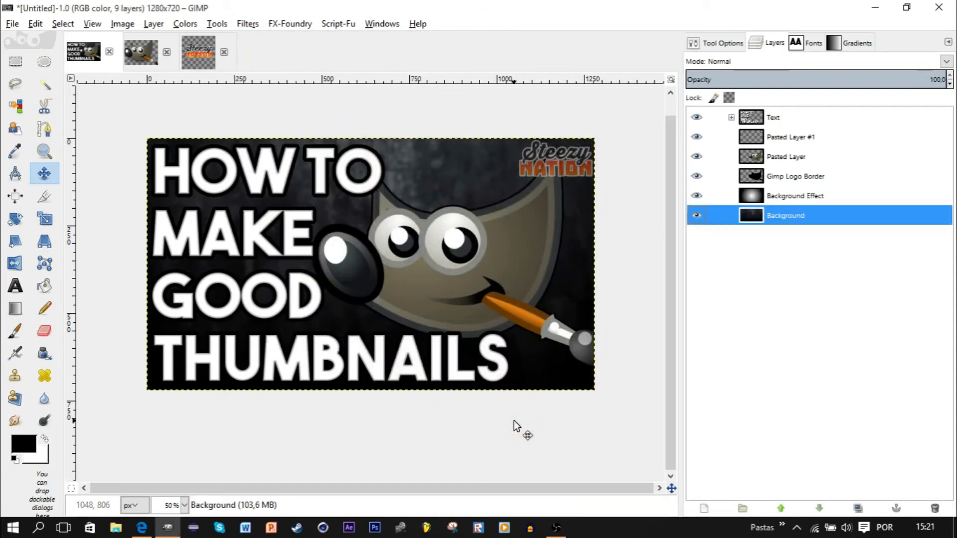
- Check the Background layer's contribution by hiding and reshowing it, and make the Gimp Logo Border layer active
click(808, 202)
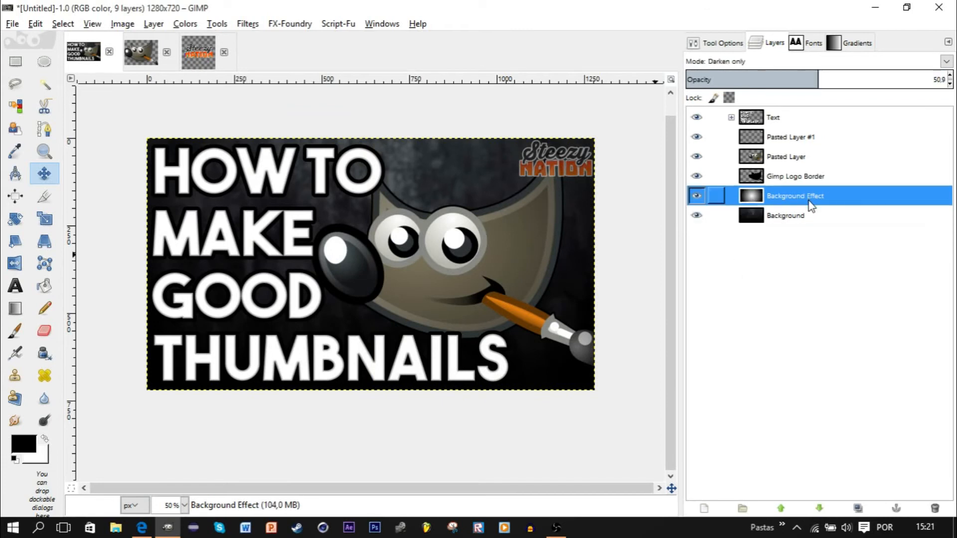
click(806, 217)
click(697, 216)
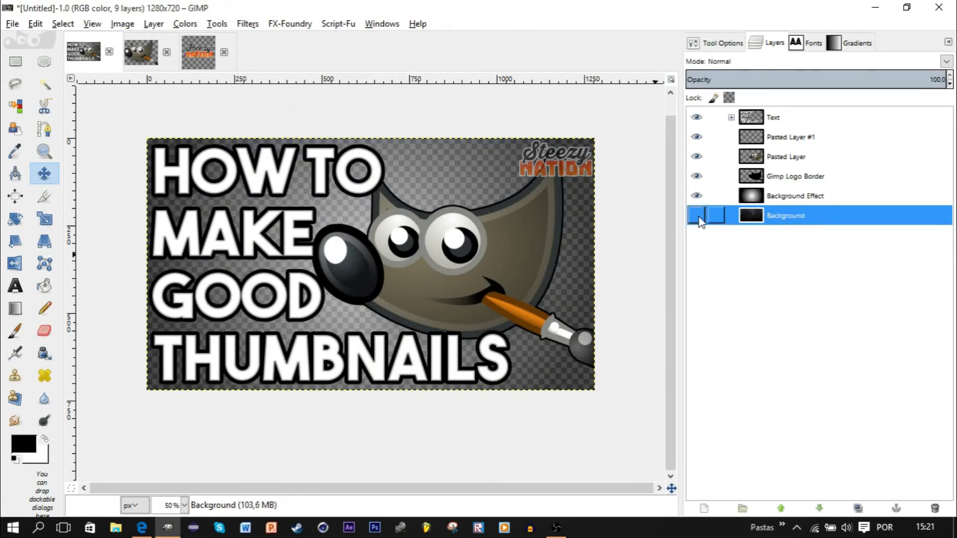
click(697, 215)
click(785, 197)
click(787, 180)
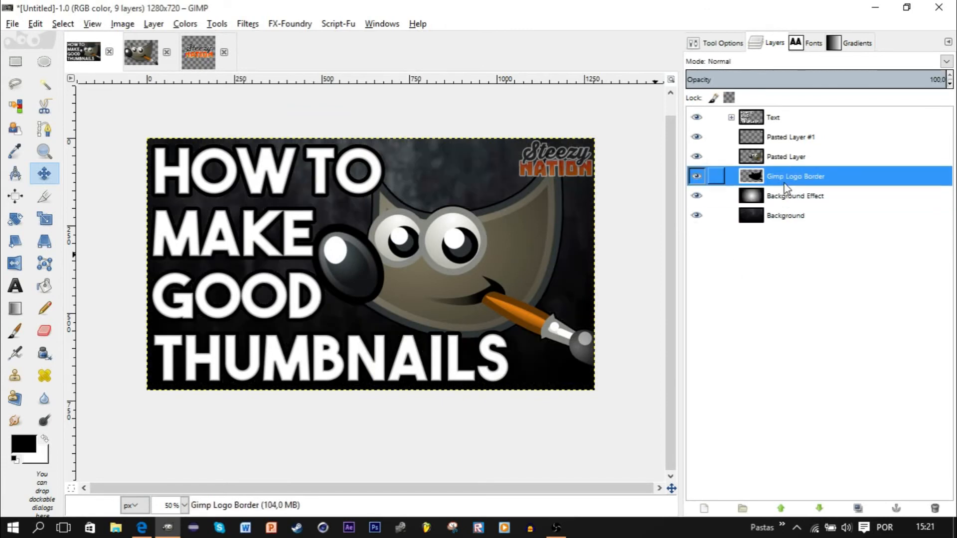